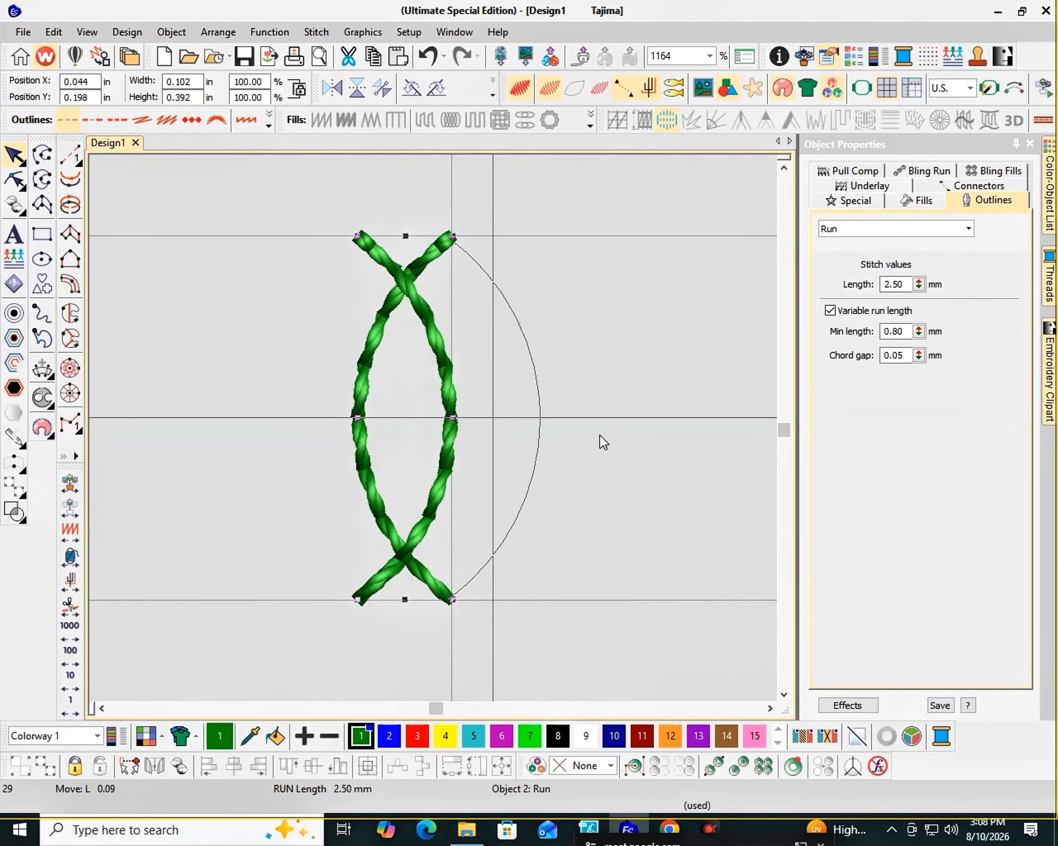
# - Merge the two mirrored arcs into a single closed leaf-shaped outline
pyautogui.keyDown('ctrl'); pyautogui.click(367, 380); pyautogui.keyUp('ctrl')
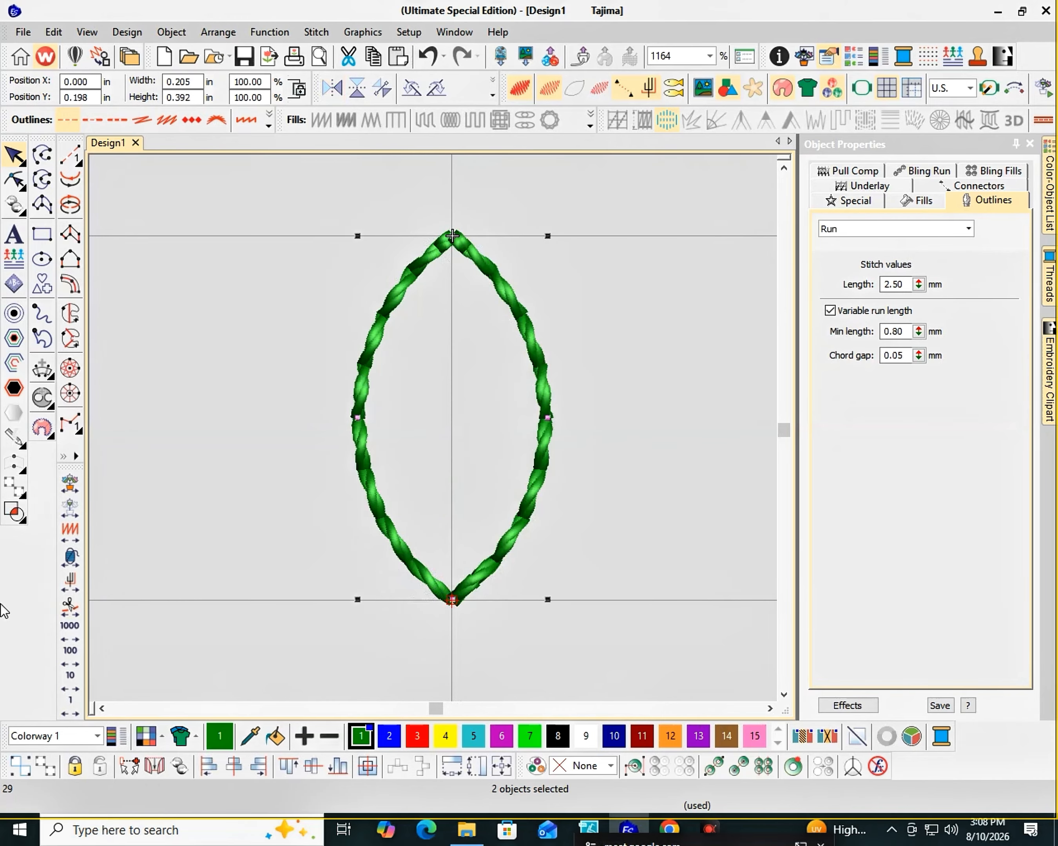
pyautogui.click(21, 520)
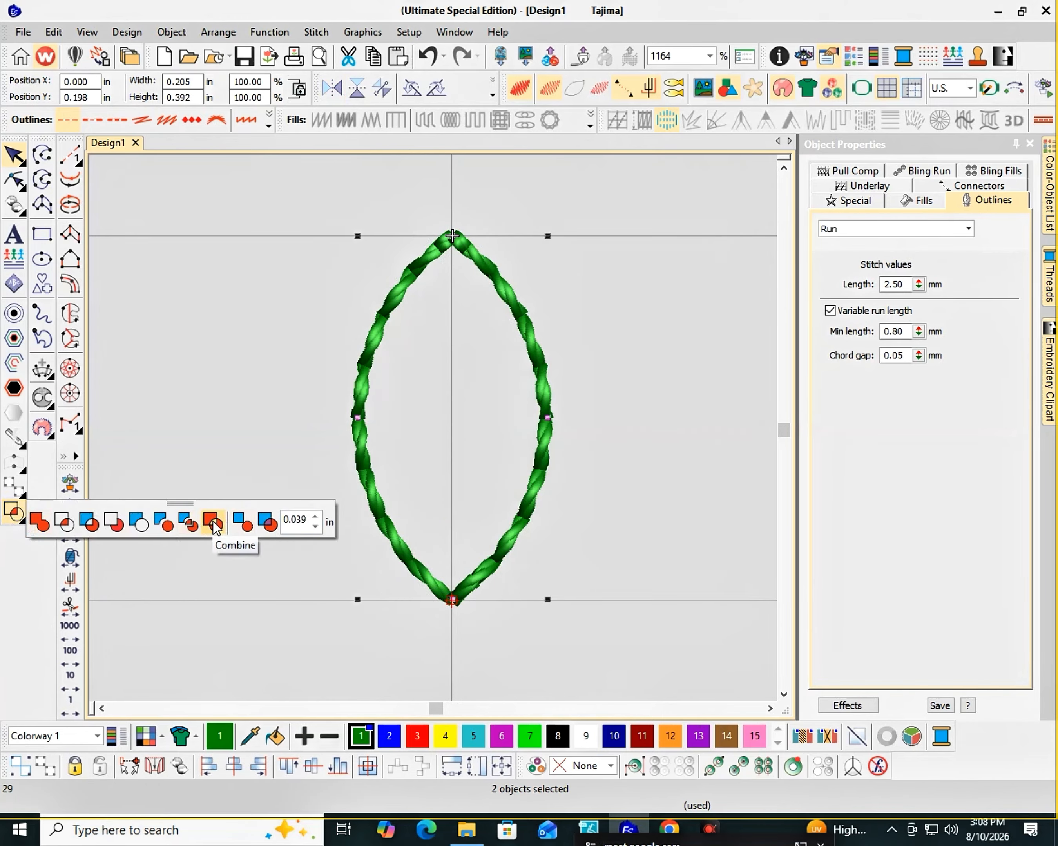
pyautogui.click(43, 523)
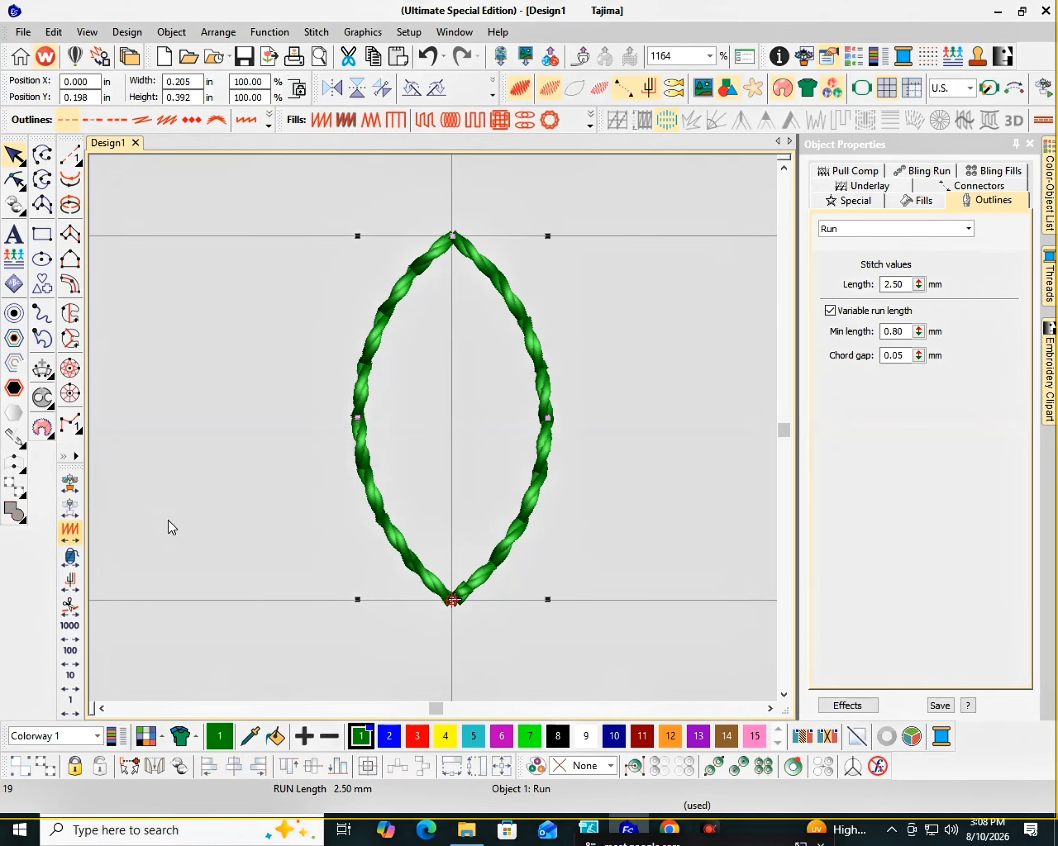
pyautogui.moveTo(542, 389); pyautogui.dragTo(660, 396)
pyautogui.hotkey('ctrl', 'z')
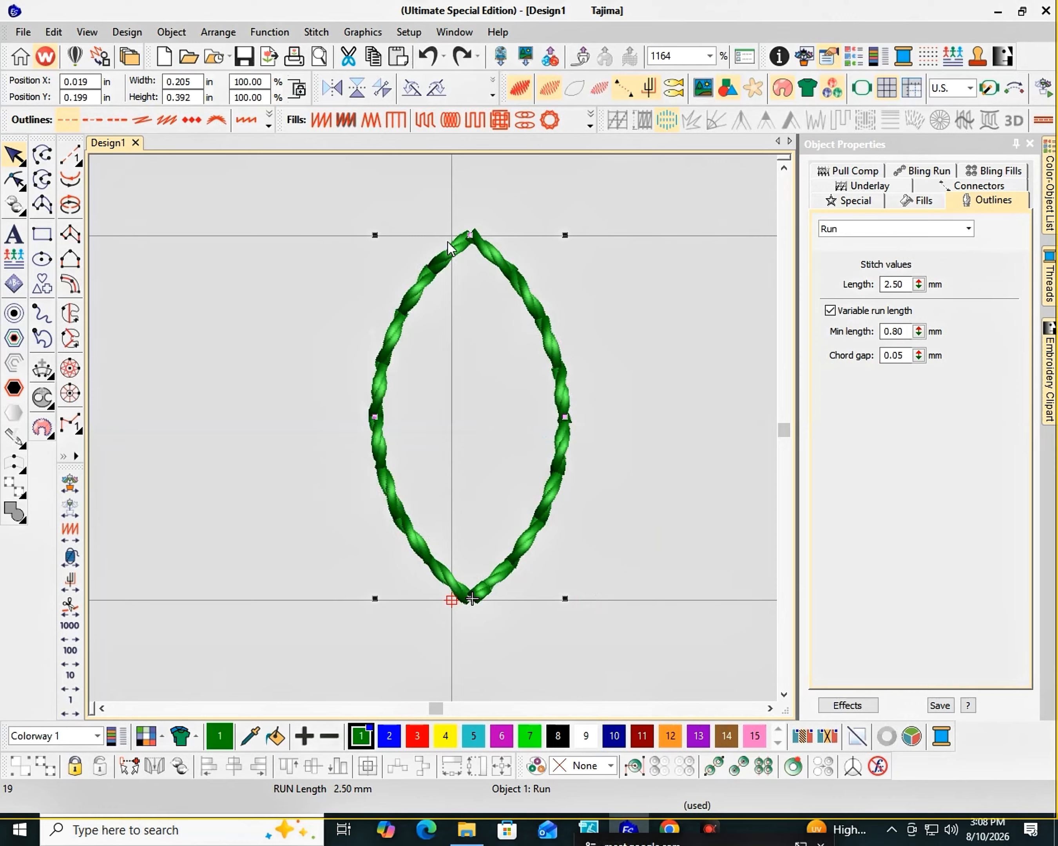
# - Fill the leaf outline with satin stitch and turn its stitch angle to horizontal
pyautogui.click(322, 120)
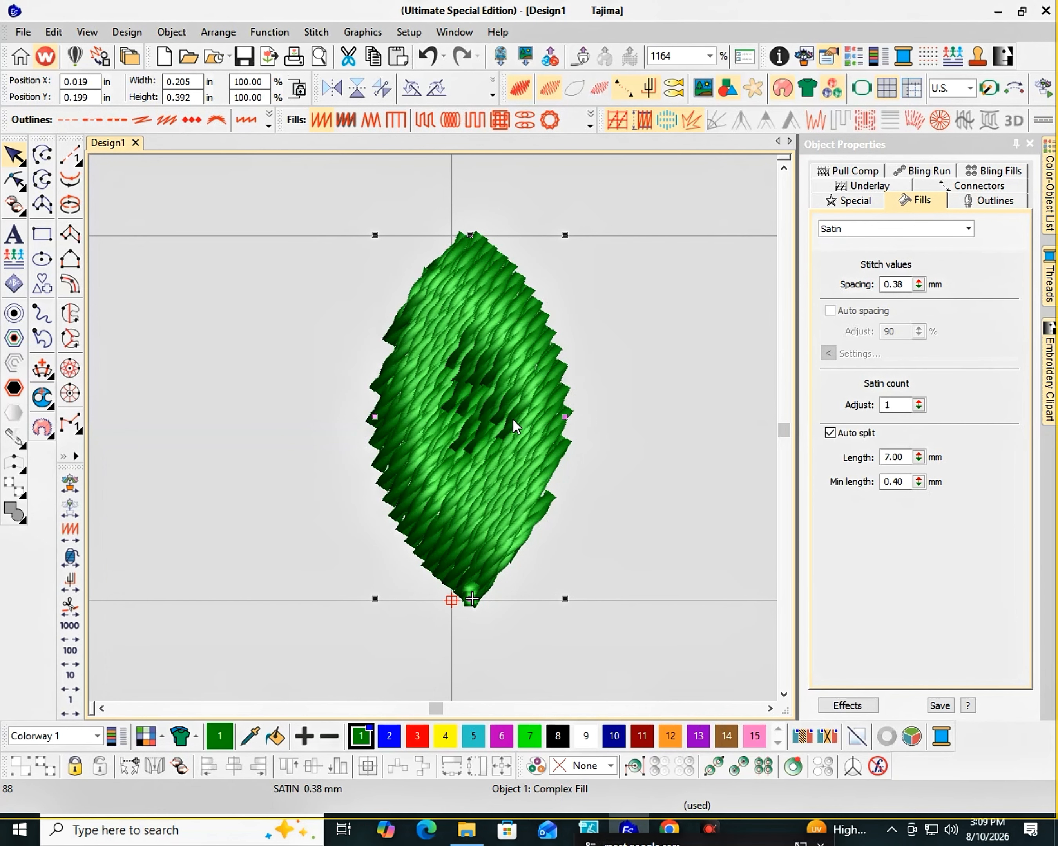
pyautogui.press('h')
pyautogui.moveTo(465, 433); pyautogui.dragTo(613, 598)
pyautogui.scroll(-1, 510, 301)
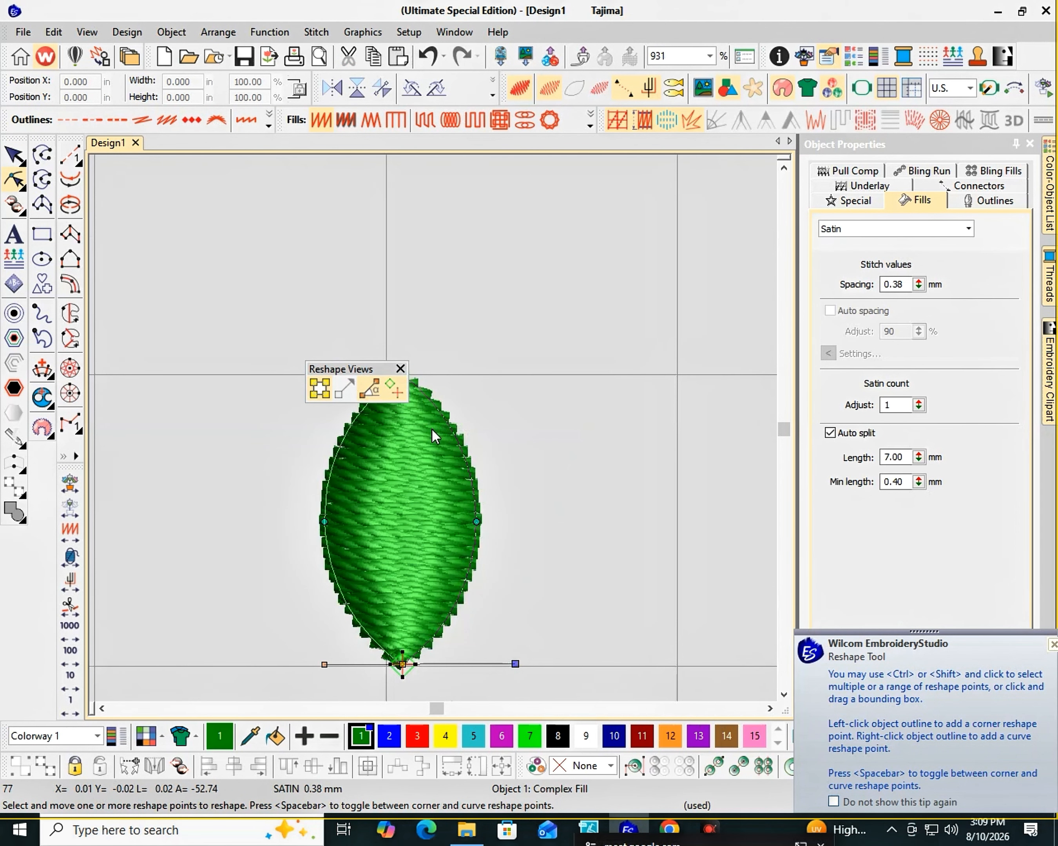
pyautogui.press('Escape')
pyautogui.press('0')
pyautogui.scroll(1, 433, 428)
pyautogui.scroll(-1, 634, 391)
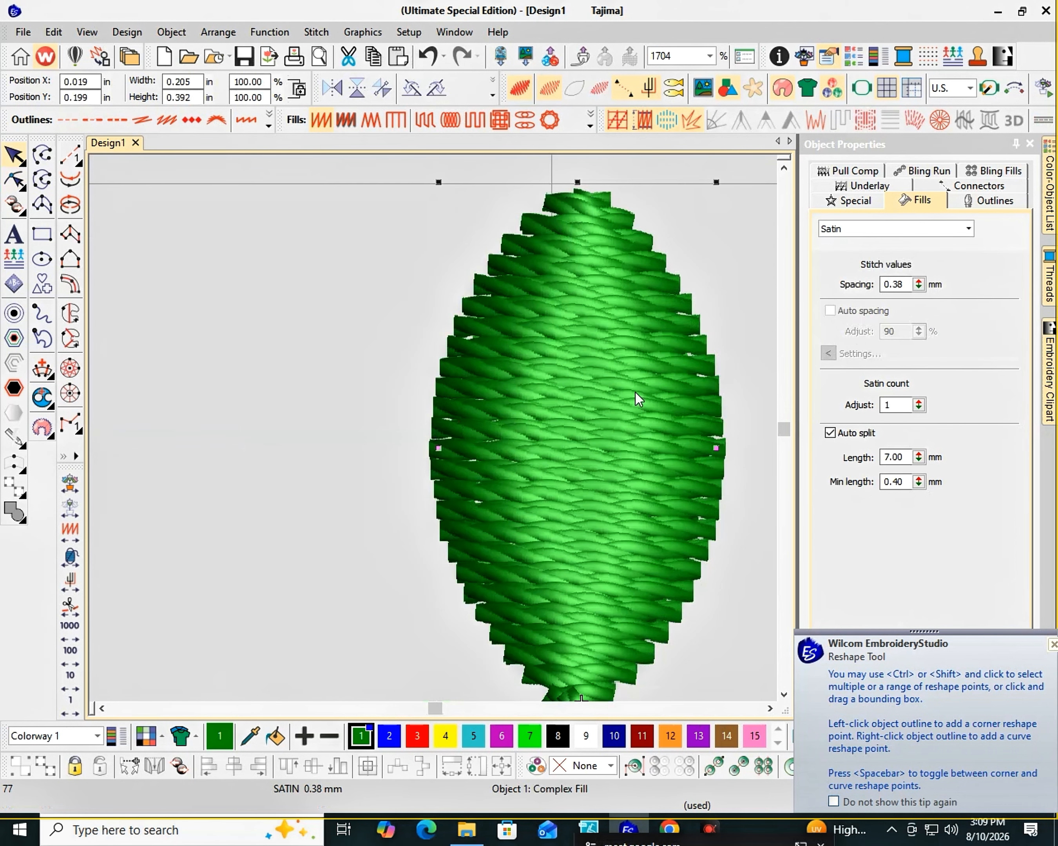
# - Set the leaf's satin stitch spacing to 0.55 mm
pyautogui.moveTo(903, 280); pyautogui.dragTo(854, 283)
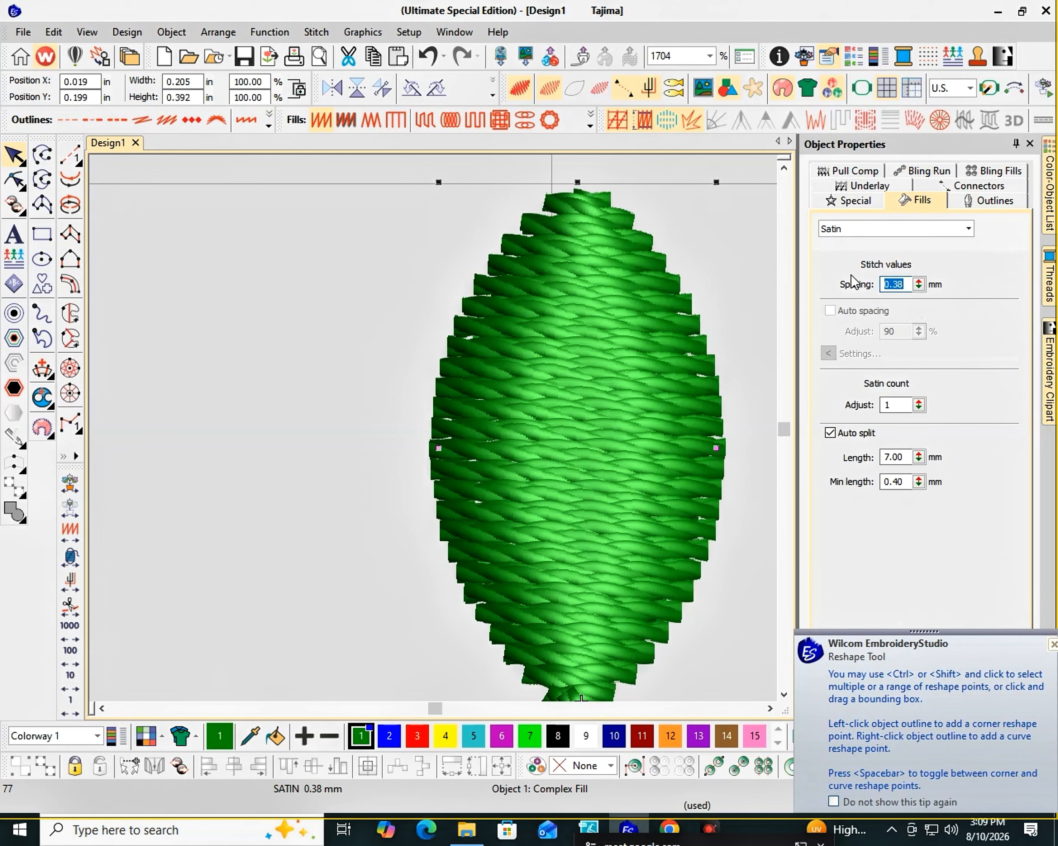
pyautogui.write('.55')
pyautogui.press('Return')
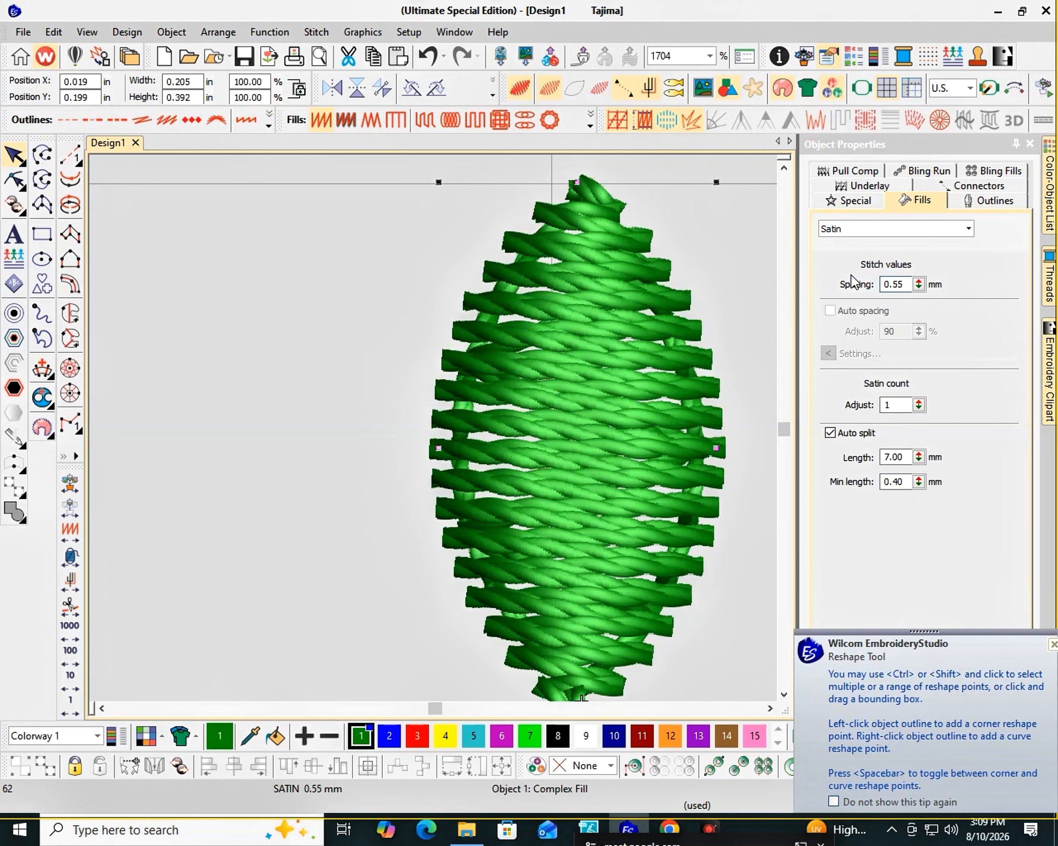
# - Turn off the leaf's underlay and pull compensation
pyautogui.click(869, 188)
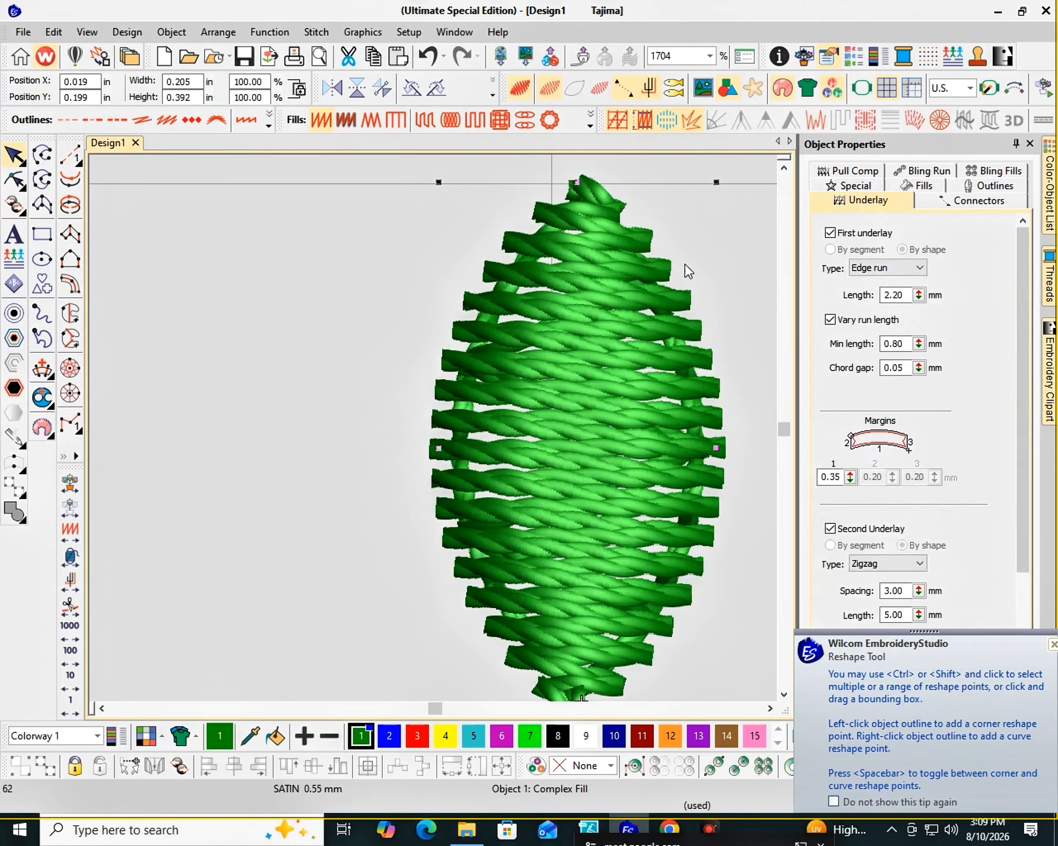
pyautogui.click(830, 232)
pyautogui.click(847, 170)
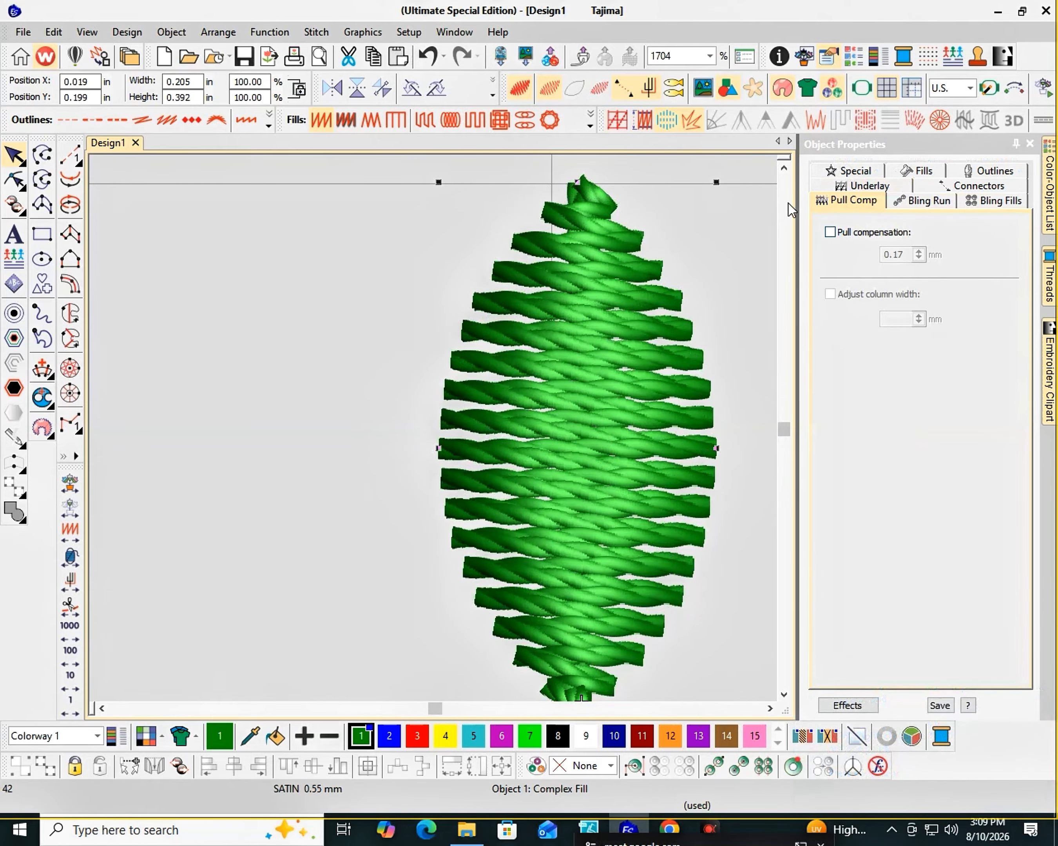
pyautogui.click(924, 172)
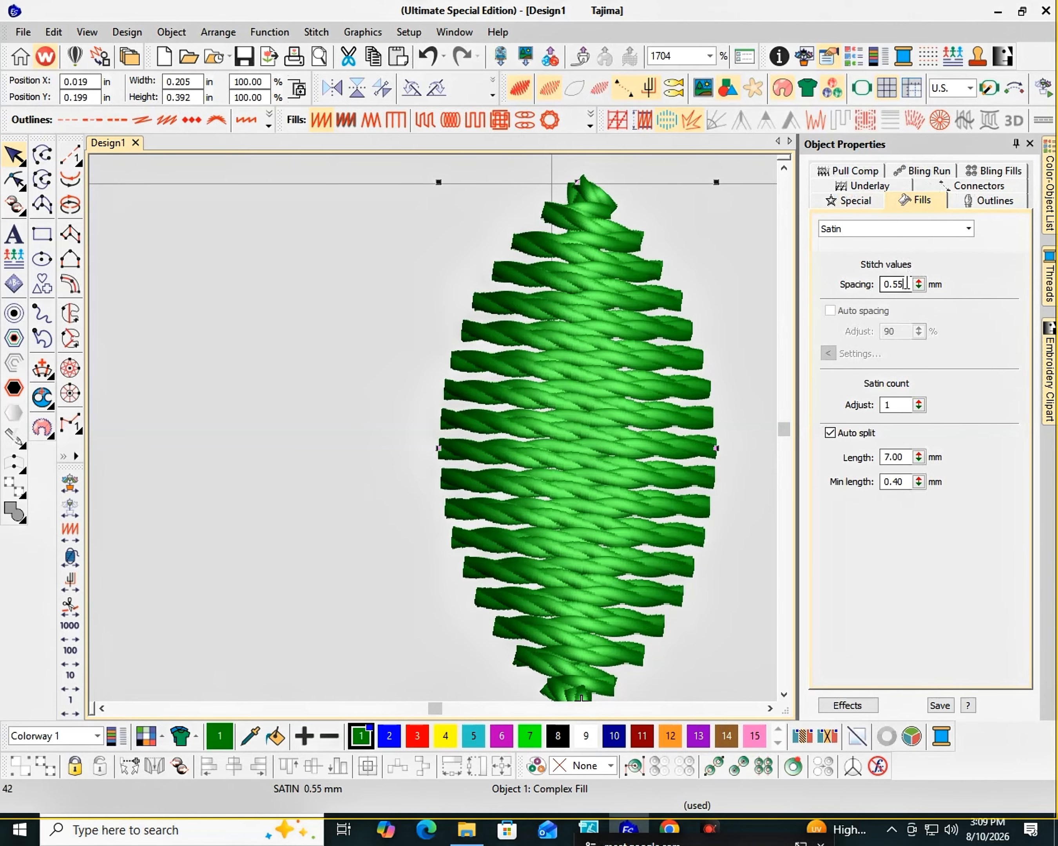
# - Open the list of available toolbars
pyautogui.scroll(-4, 751, 298)
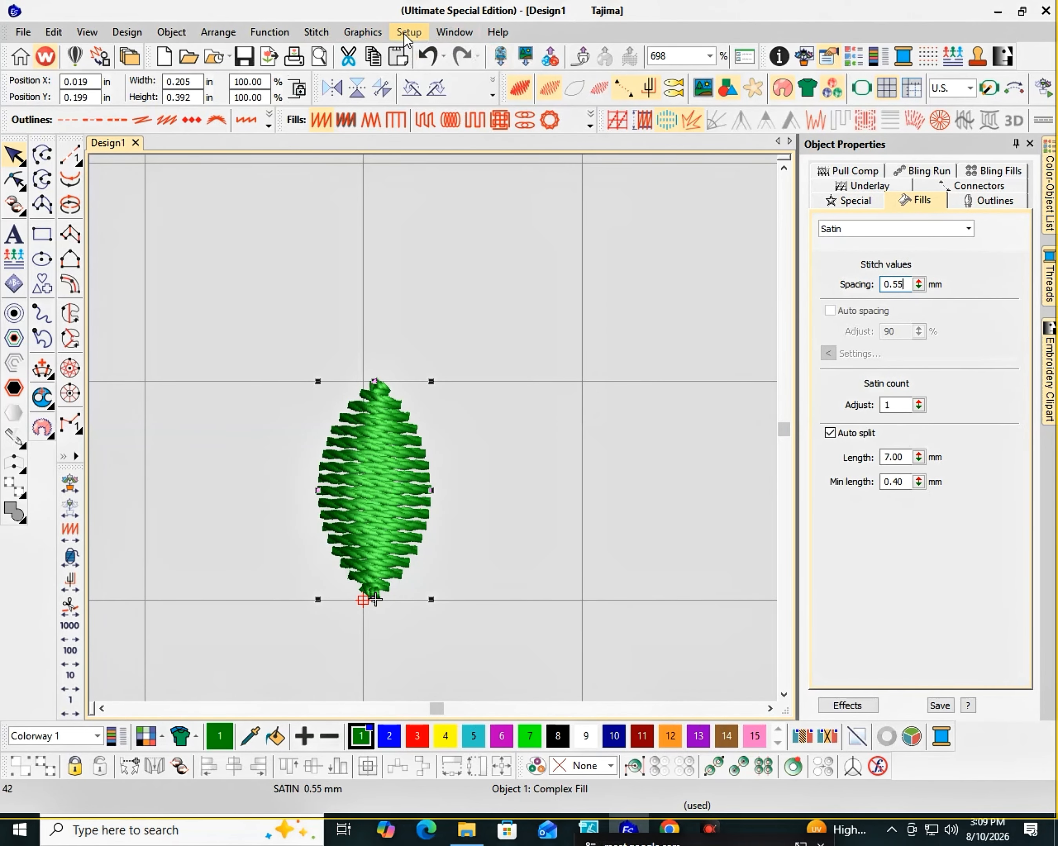
pyautogui.click(454, 31)
pyautogui.moveTo(535, 183)
pyautogui.click(642, 763)
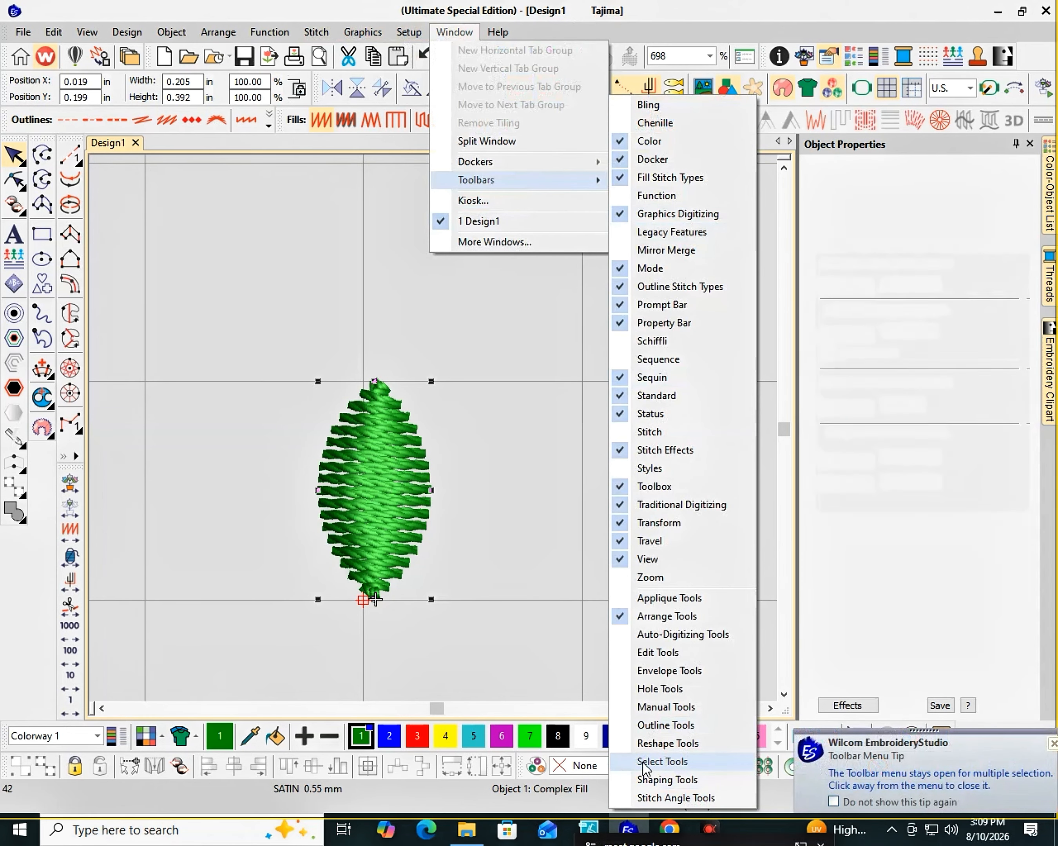
pyautogui.click(642, 764)
pyautogui.click(638, 743)
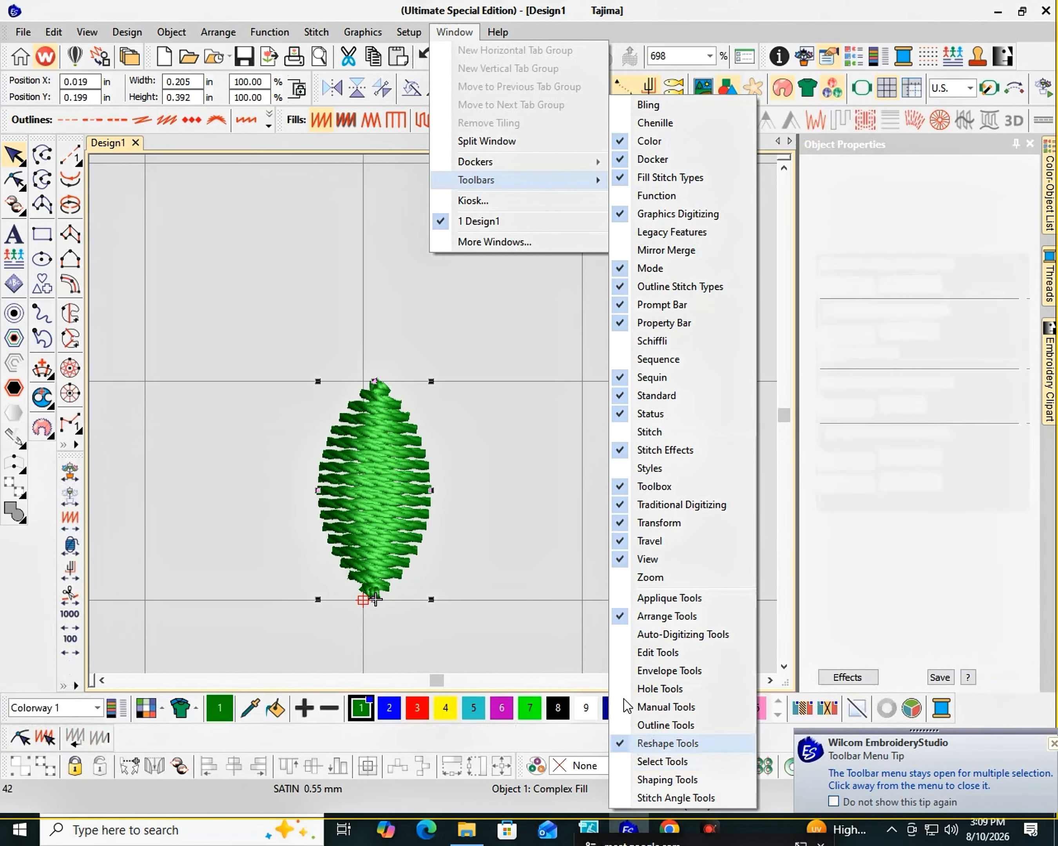
pyautogui.click(638, 744)
pyautogui.click(628, 673)
pyautogui.click(627, 670)
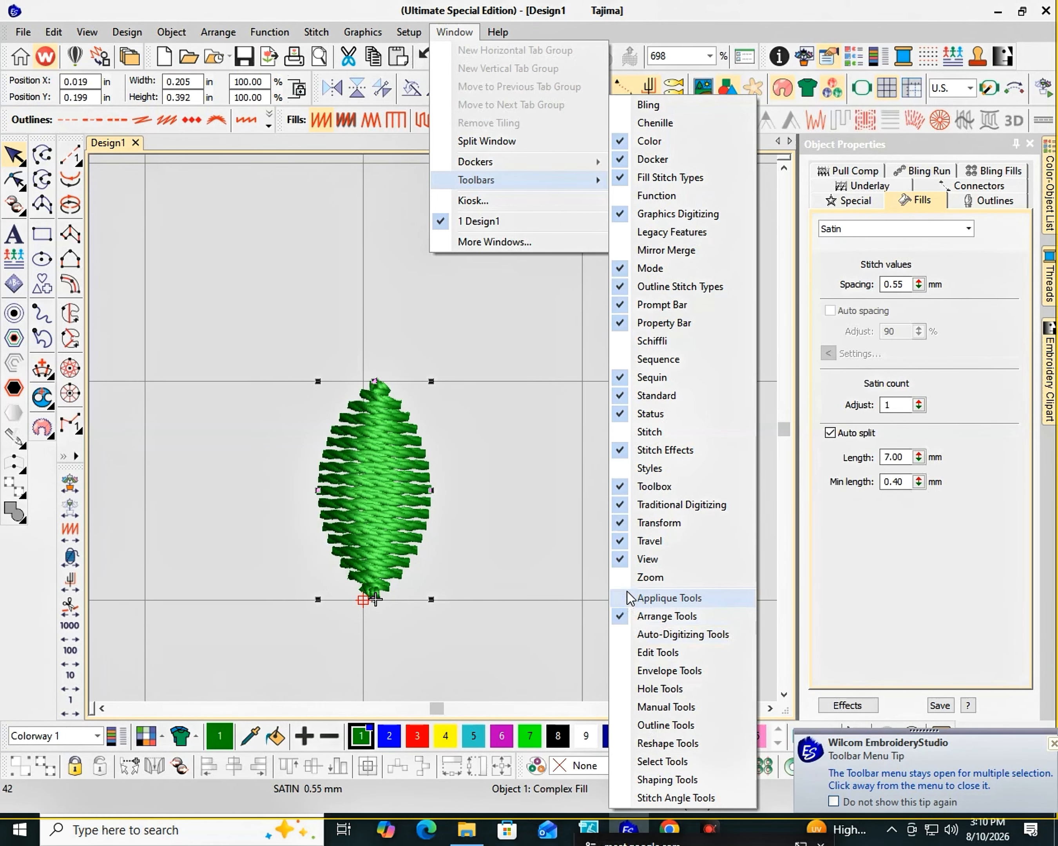
pyautogui.click(626, 596)
pyautogui.click(626, 596)
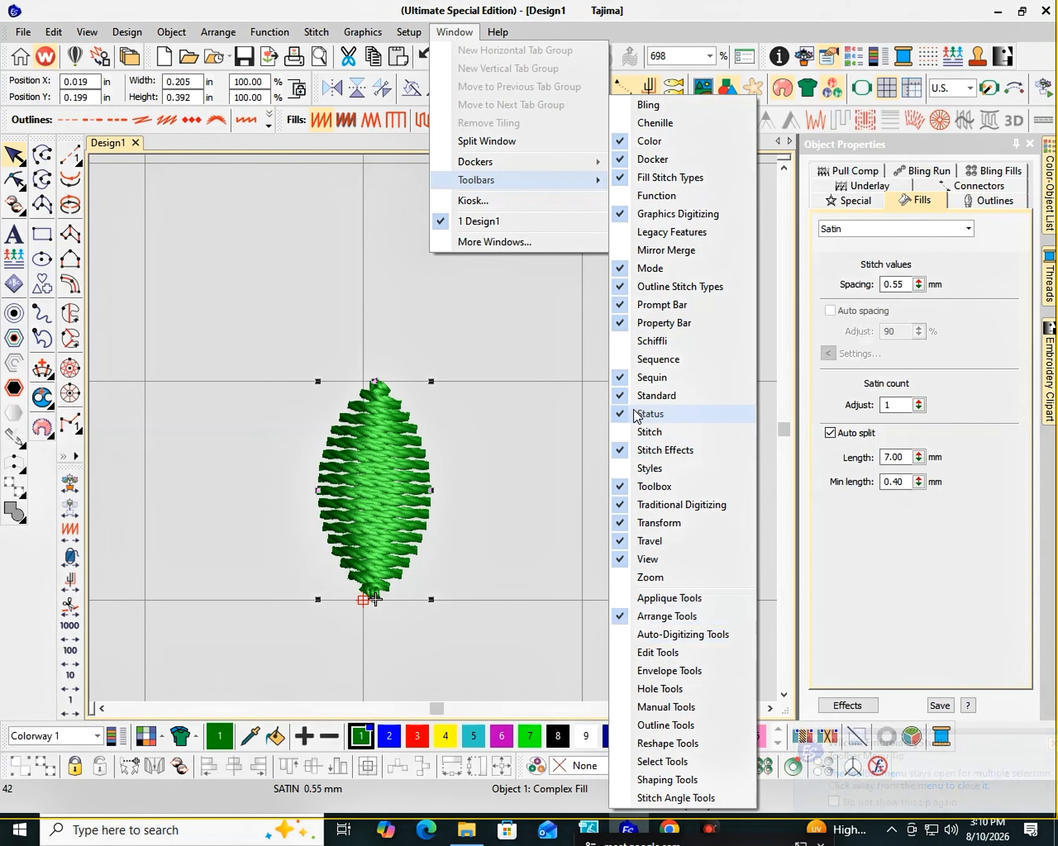
pyautogui.click(625, 341)
pyautogui.click(624, 339)
pyautogui.click(625, 232)
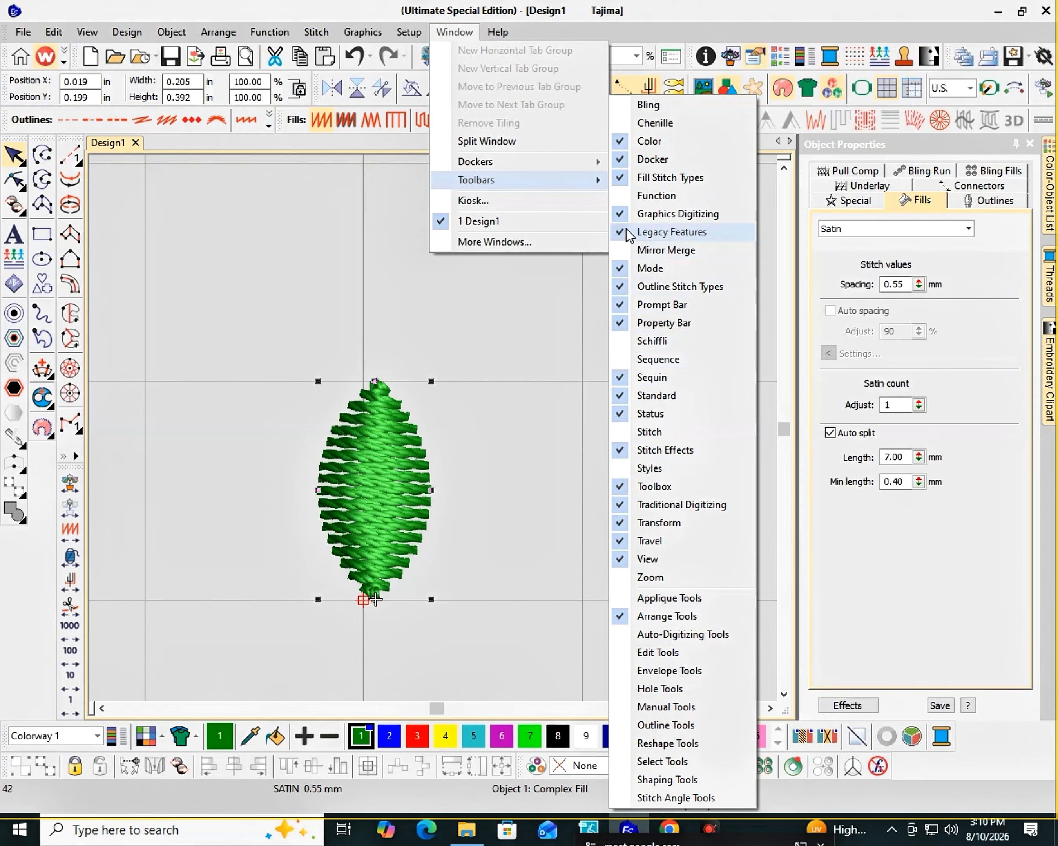
pyautogui.click(625, 232)
# - Show the Mirror Merge toolbar in the workspace
pyautogui.click(624, 252)
pyautogui.click(586, 313)
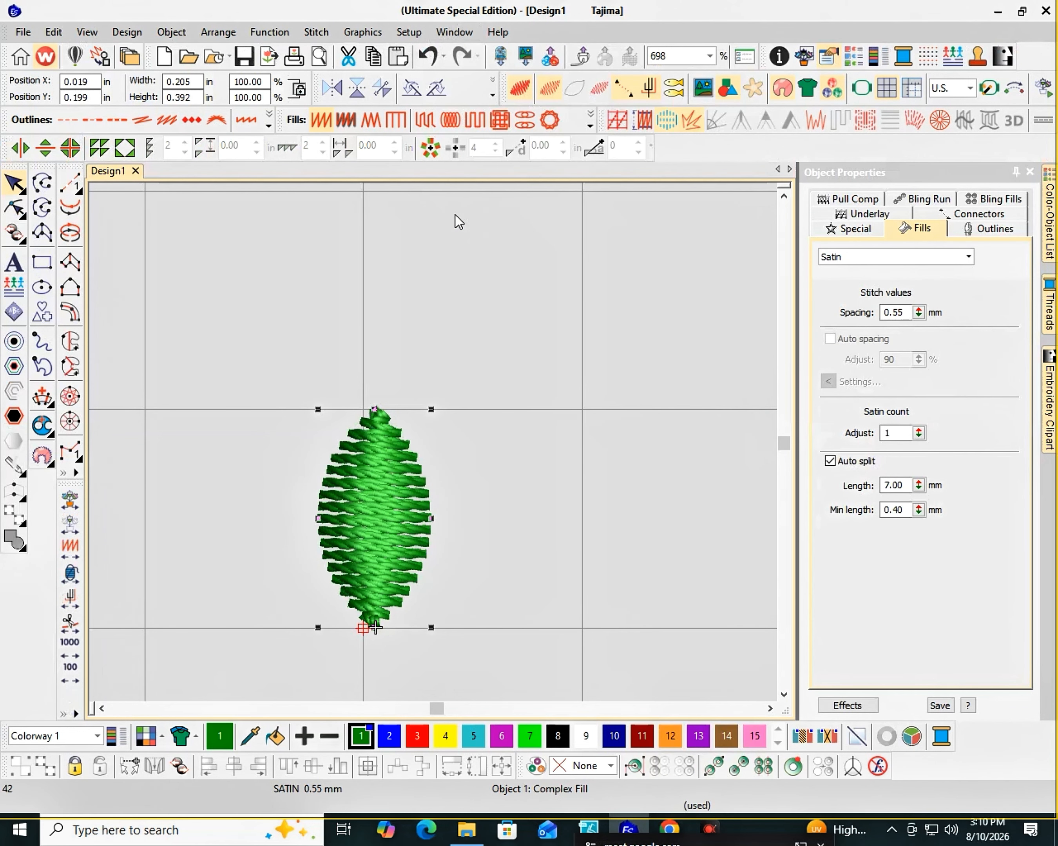
pyautogui.click(455, 219)
# - Create a wreath of 5 petals from the leaf, centred at its lower tip, without merging the overlapped objects
pyautogui.click(399, 522)
pyautogui.click(429, 148)
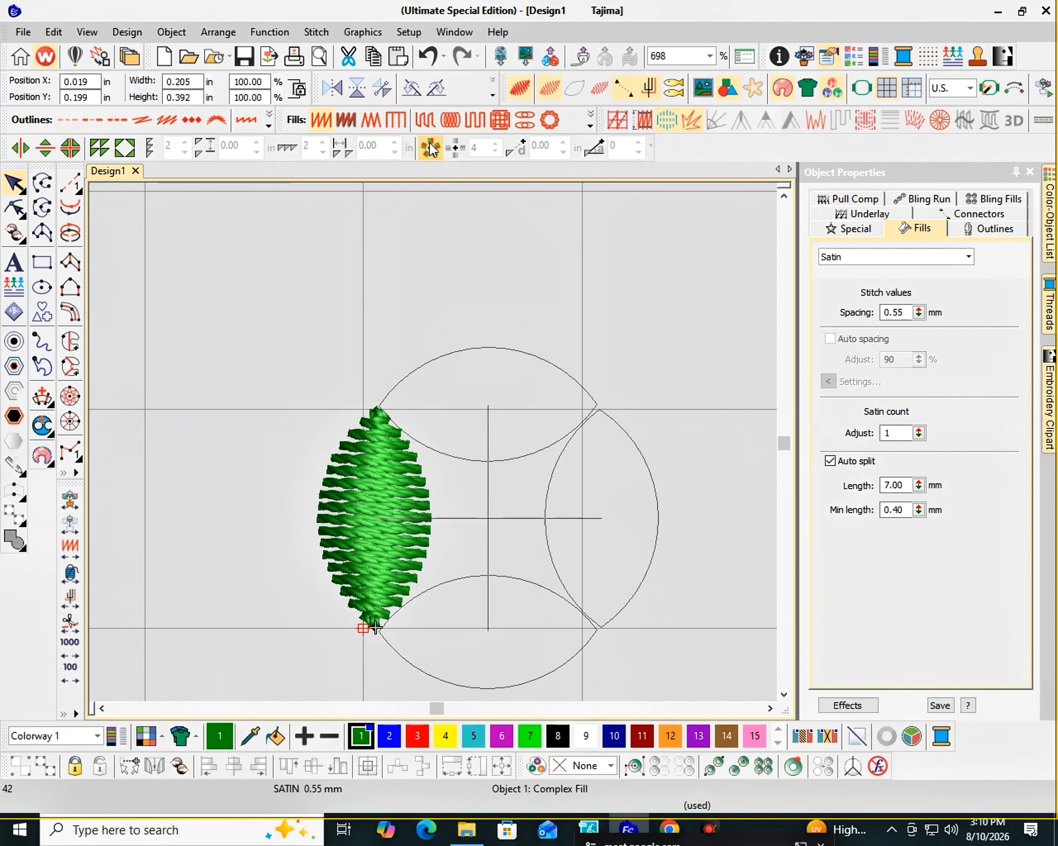
pyautogui.click(495, 143)
pyautogui.scroll(-3, 435, 624)
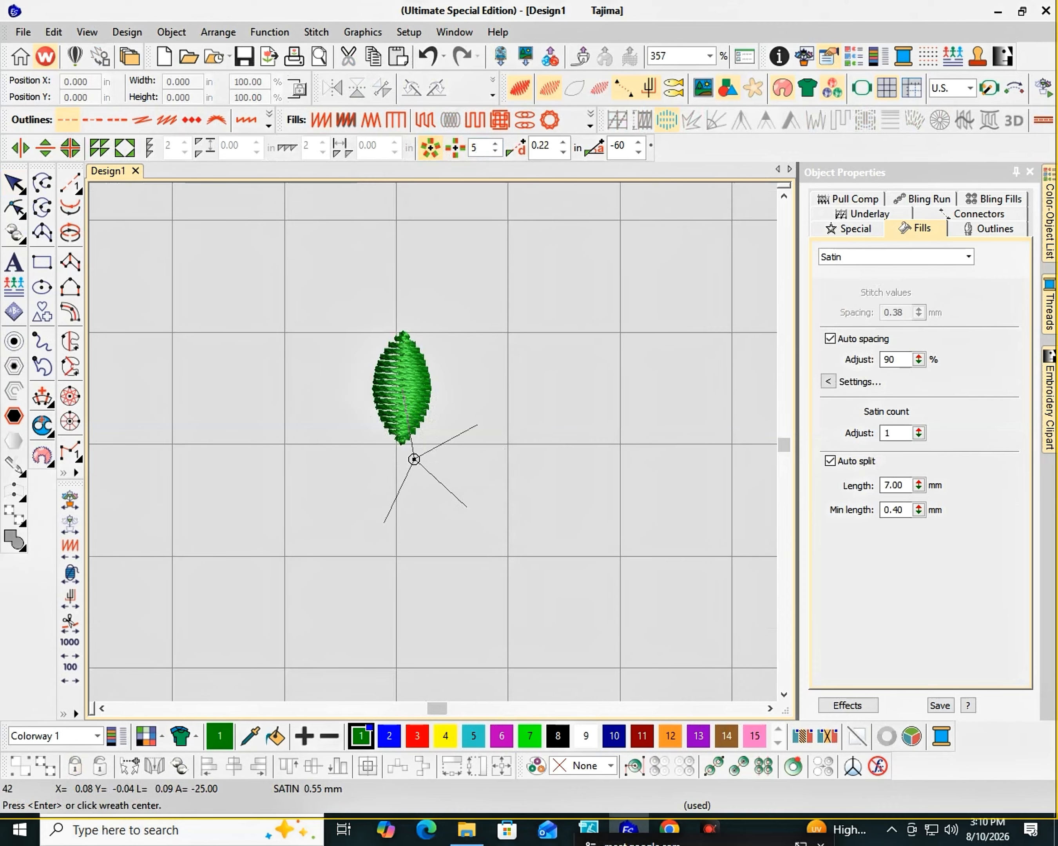
pyautogui.click(403, 445)
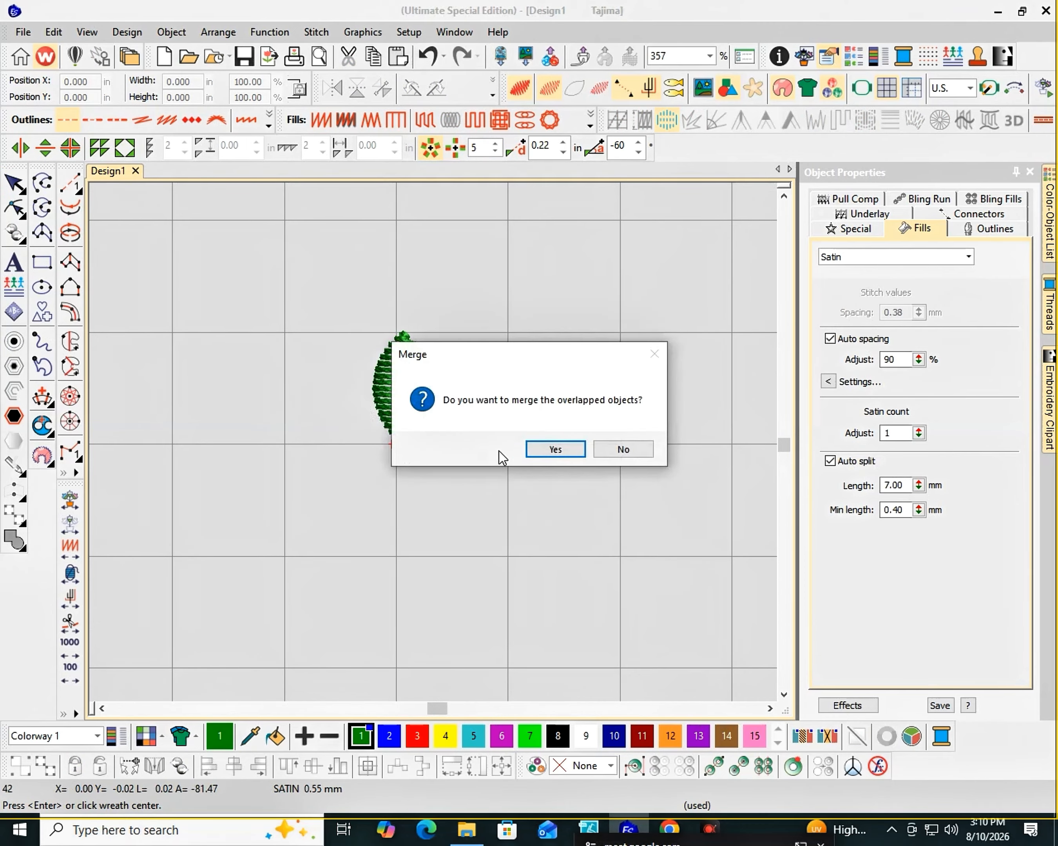
pyautogui.click(623, 449)
# - Examine the stitch paths of the individual petals and how they meet at the flower's centre
pyautogui.scroll(4, 482, 451)
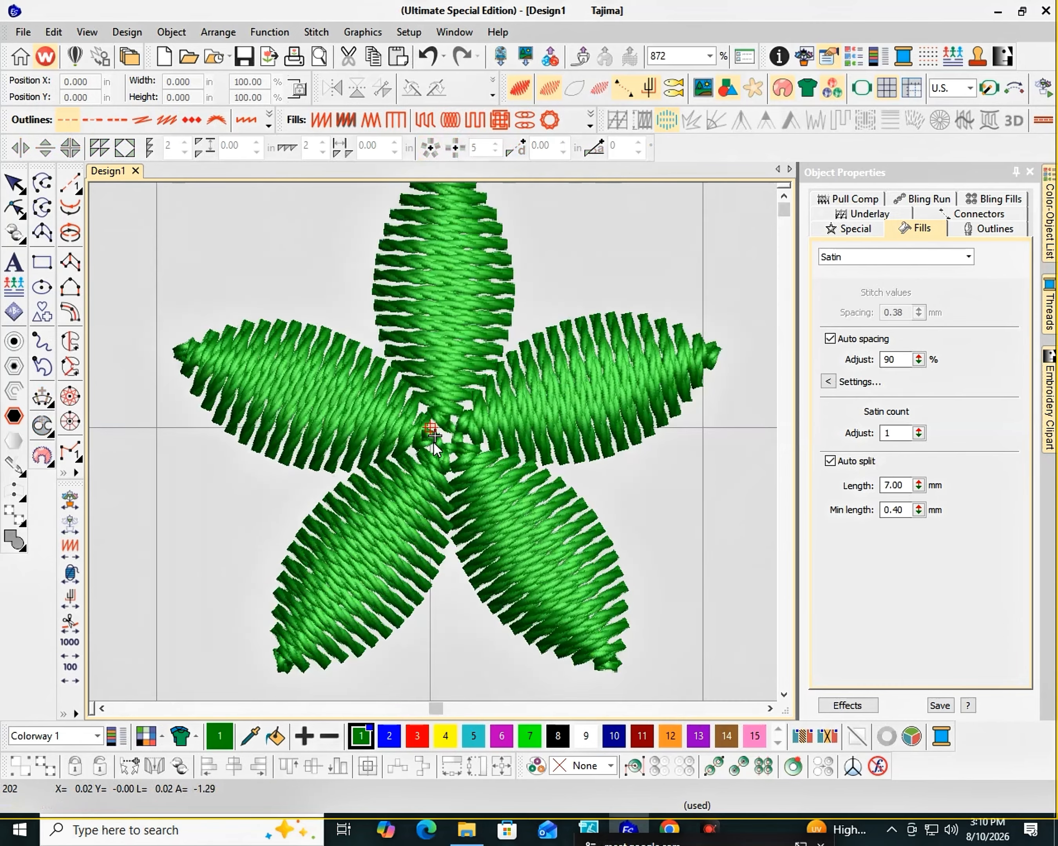
pyautogui.press('t')
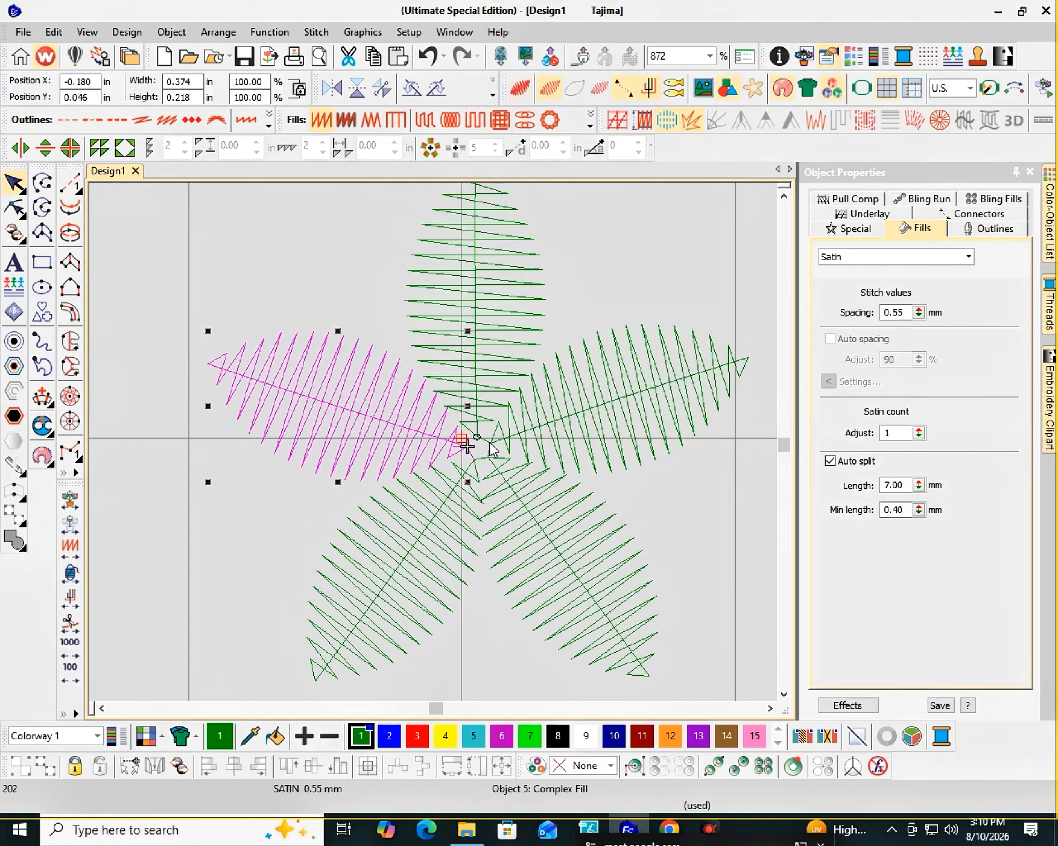
pyautogui.click(586, 409)
pyautogui.click(565, 549)
pyautogui.click(397, 538)
pyautogui.click(467, 353)
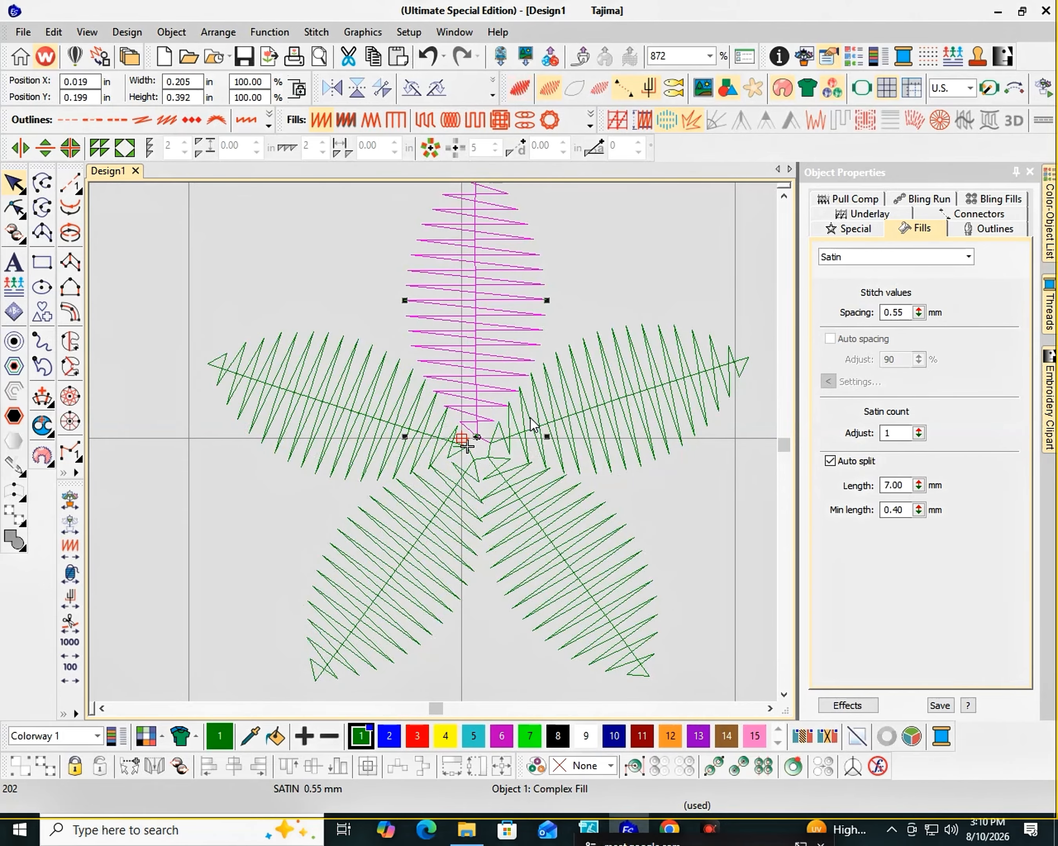
pyautogui.press('Escape')
pyautogui.scroll(3, 466, 438)
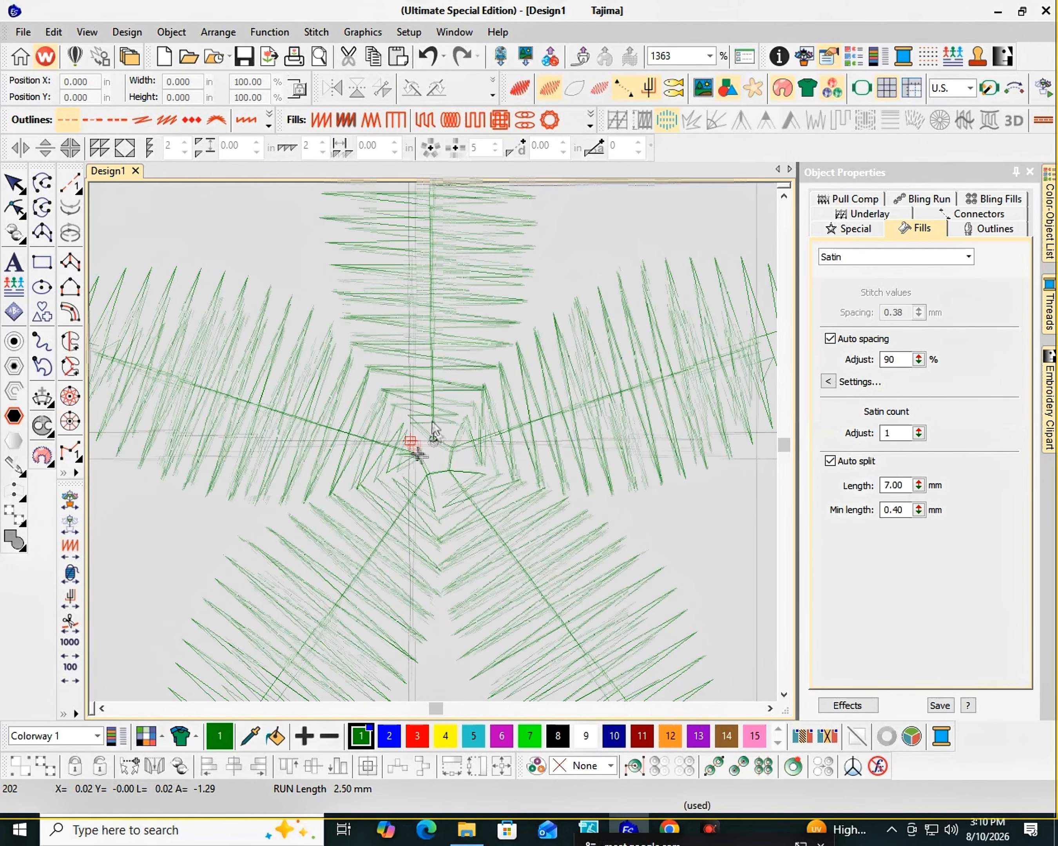
pyautogui.scroll(-4, 432, 424)
pyautogui.press('t')
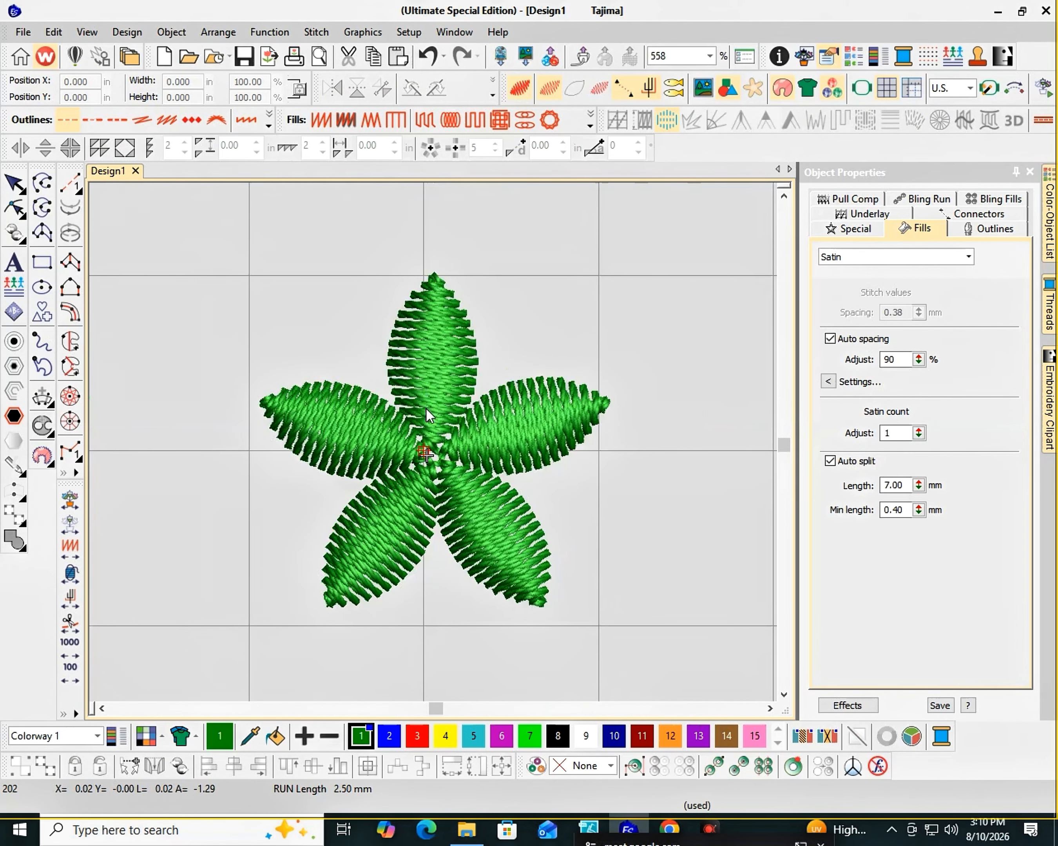
# - Group all five petals of the flower
pyautogui.scroll(-1, 425, 408)
pyautogui.click(435, 402)
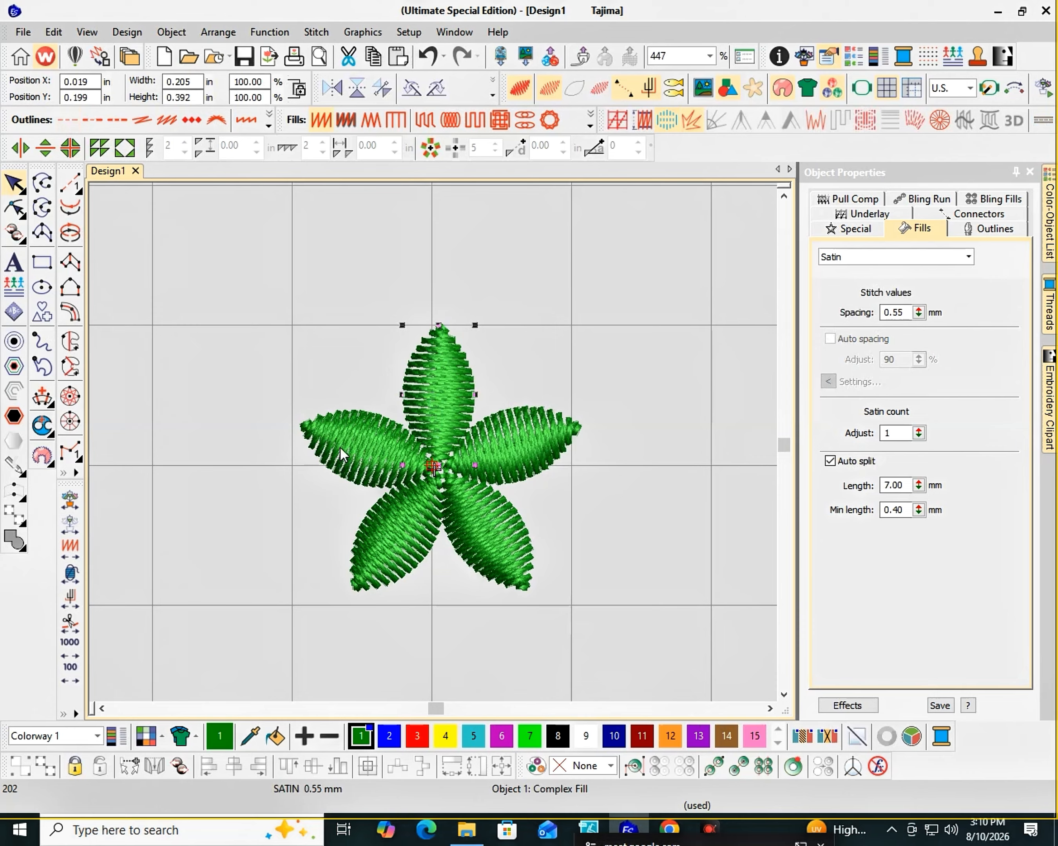
pyautogui.keyDown('ctrl'); pyautogui.click(339, 447); pyautogui.keyUp('ctrl')
pyautogui.keyDown('ctrl'); pyautogui.click(390, 534); pyautogui.keyUp('ctrl')
pyautogui.keyDown('ctrl'); pyautogui.click(470, 530); pyautogui.keyUp('ctrl')
pyautogui.keyDown('ctrl'); pyautogui.click(515, 453); pyautogui.keyUp('ctrl')
pyautogui.hotkey('ctrl', 'g')
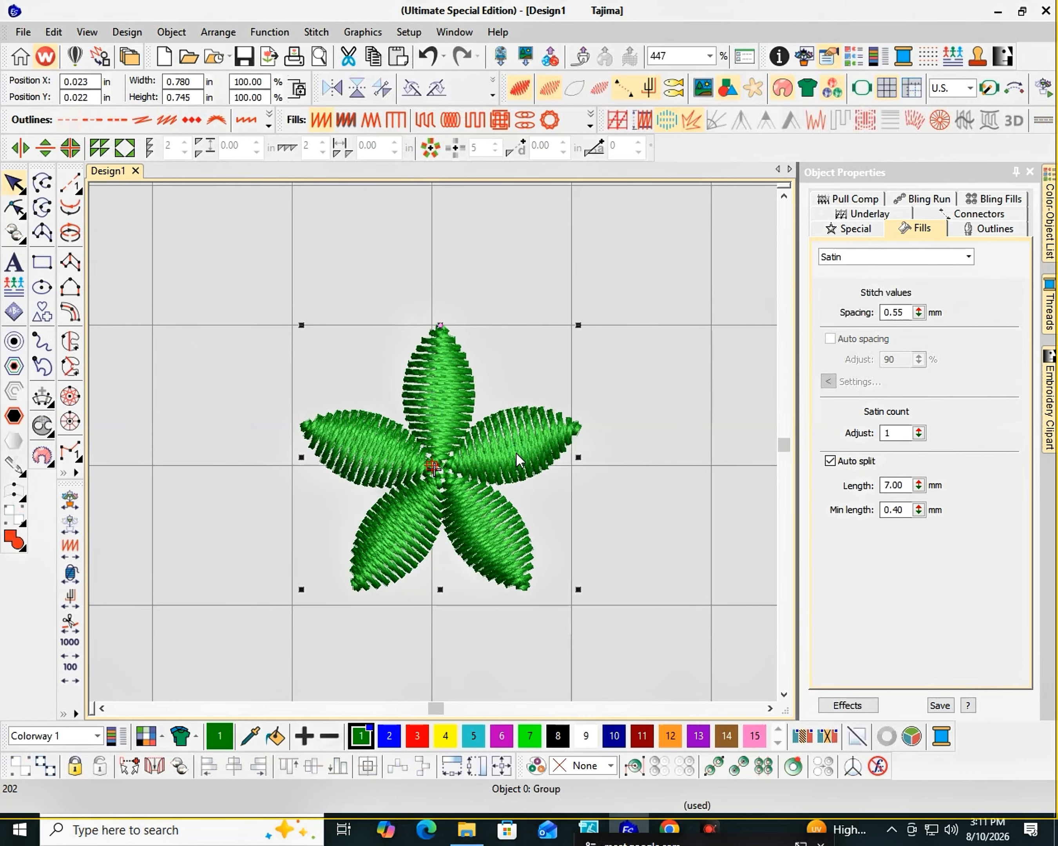
# - Duplicate the five petals in place and convert the copies of the top and right petals to run-stitch outlines
pyautogui.click(70, 184)
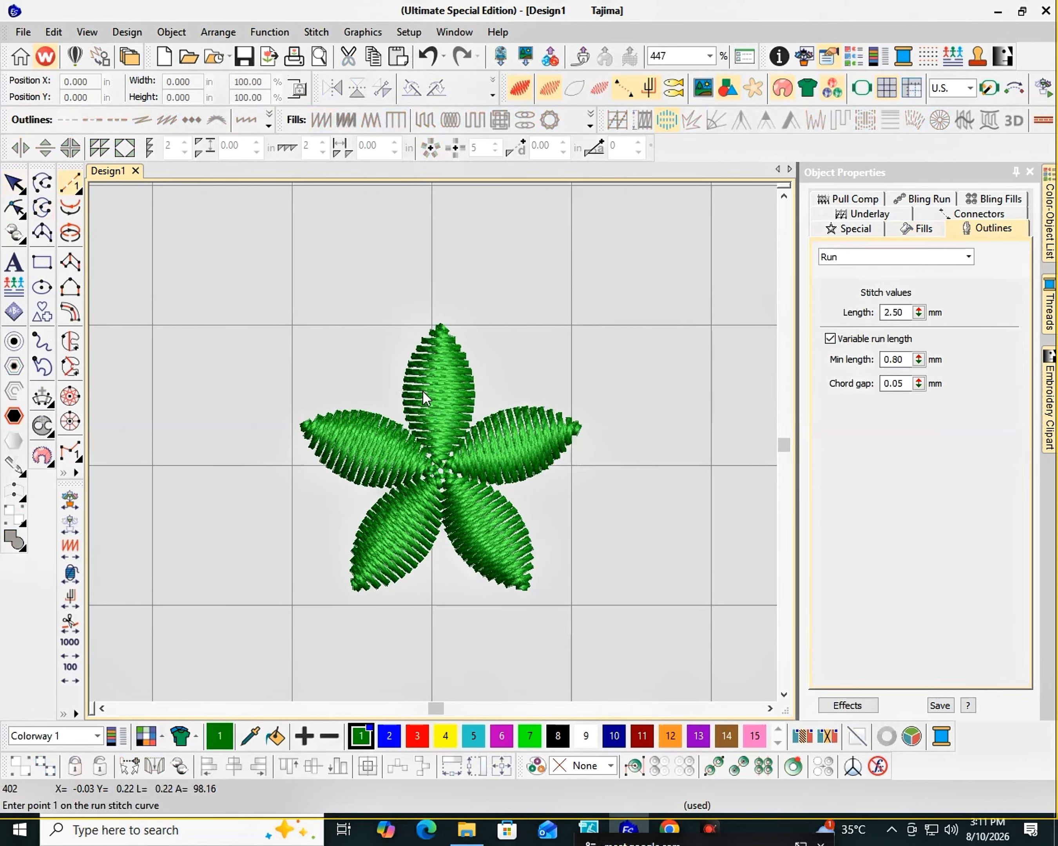
pyautogui.click(439, 391)
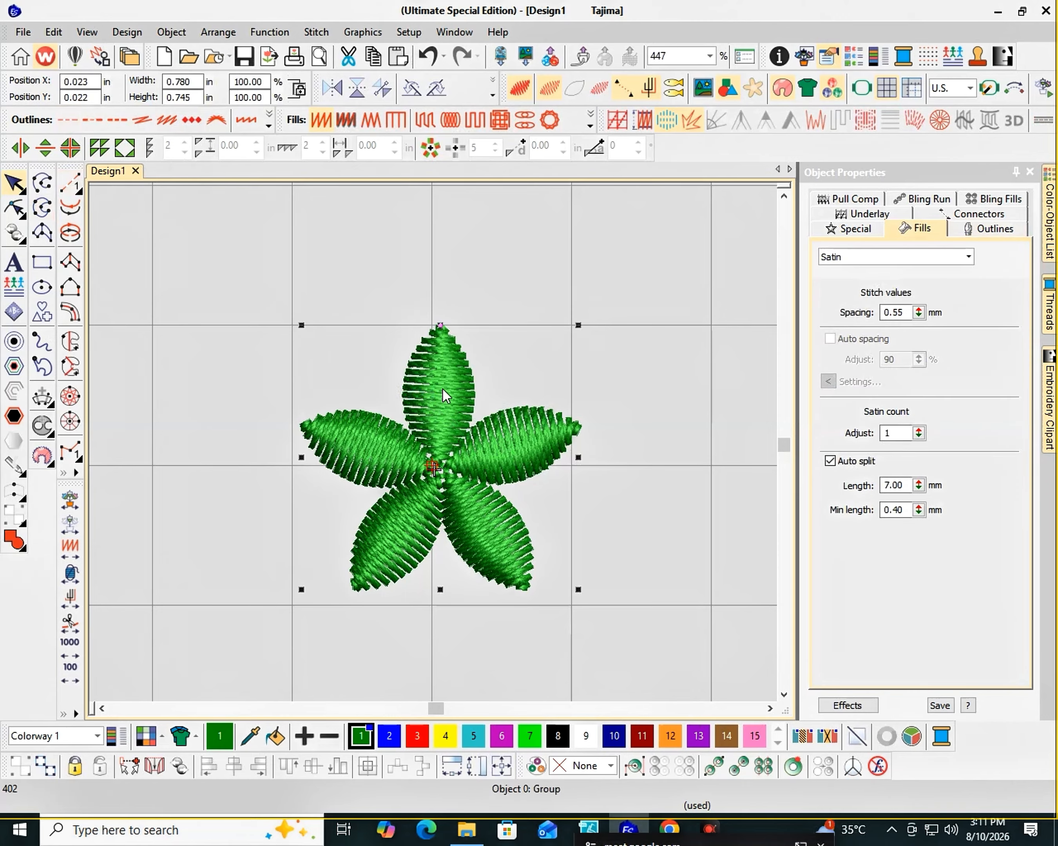
pyautogui.click(70, 183)
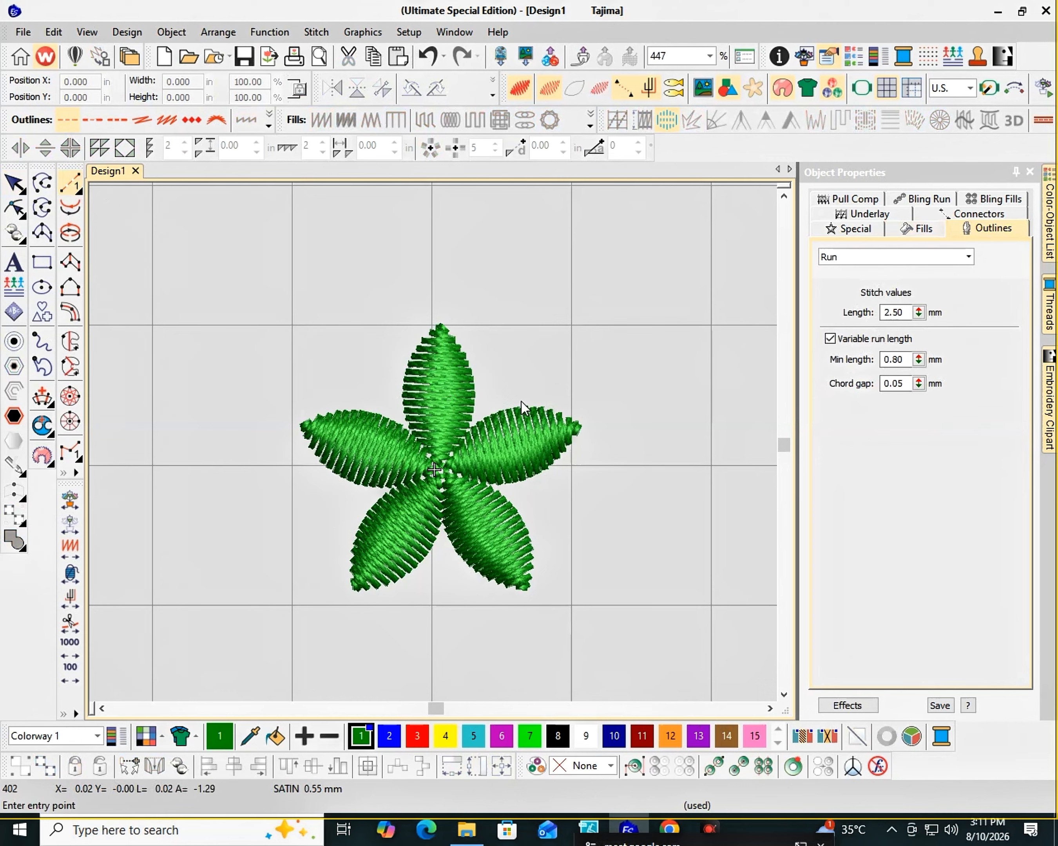
pyautogui.click(574, 428)
pyautogui.click(70, 183)
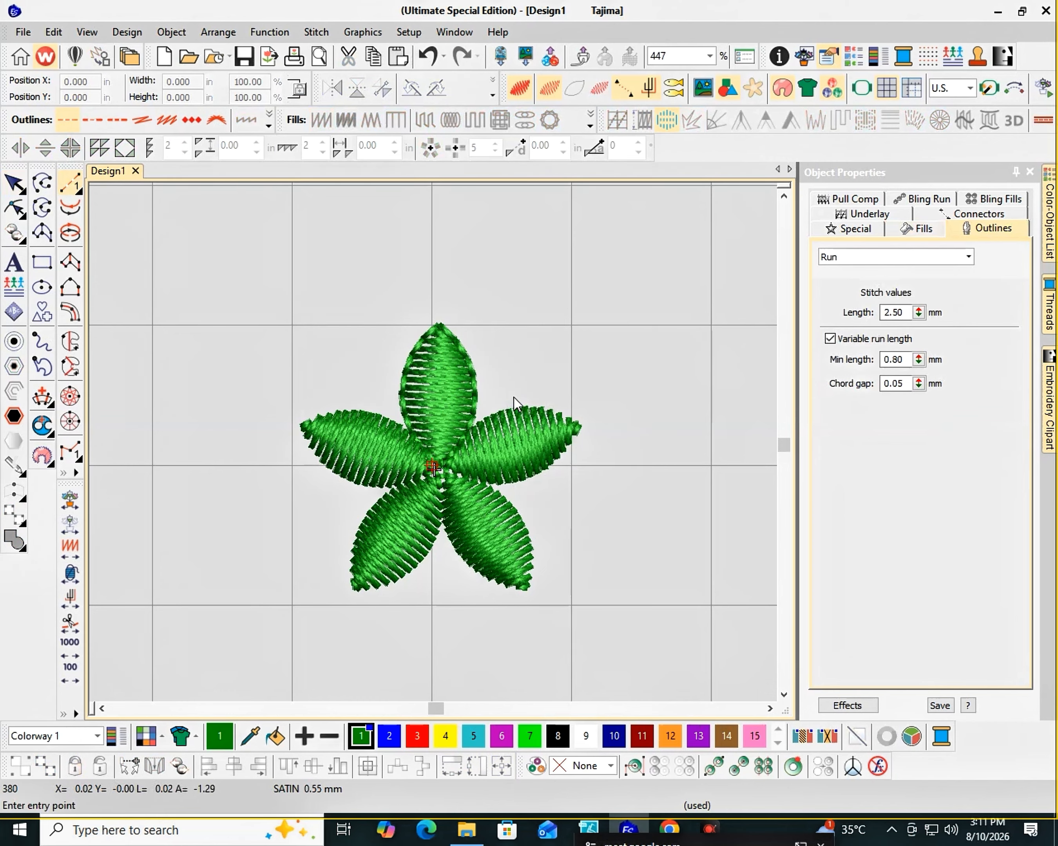
pyautogui.click(460, 466)
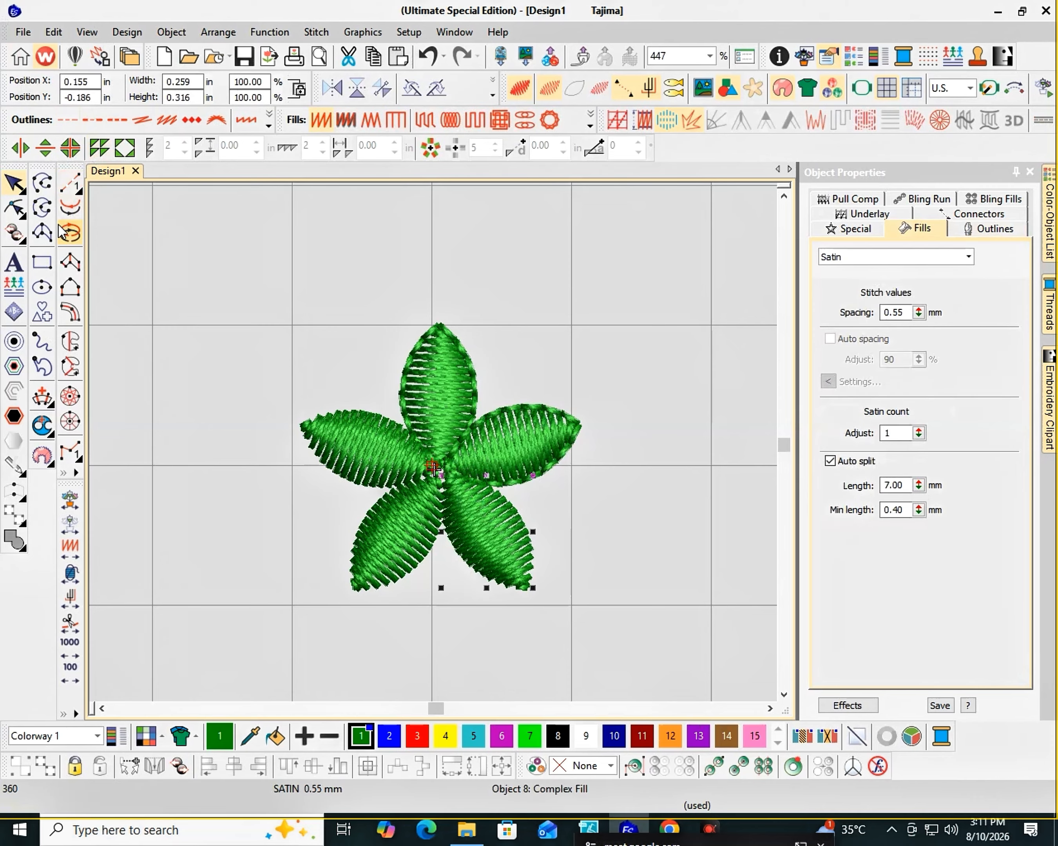
# - Convert the duplicated lower-right, lower-left and left petals to run-stitch outlines
pyautogui.click(441, 467)
pyautogui.click(424, 541)
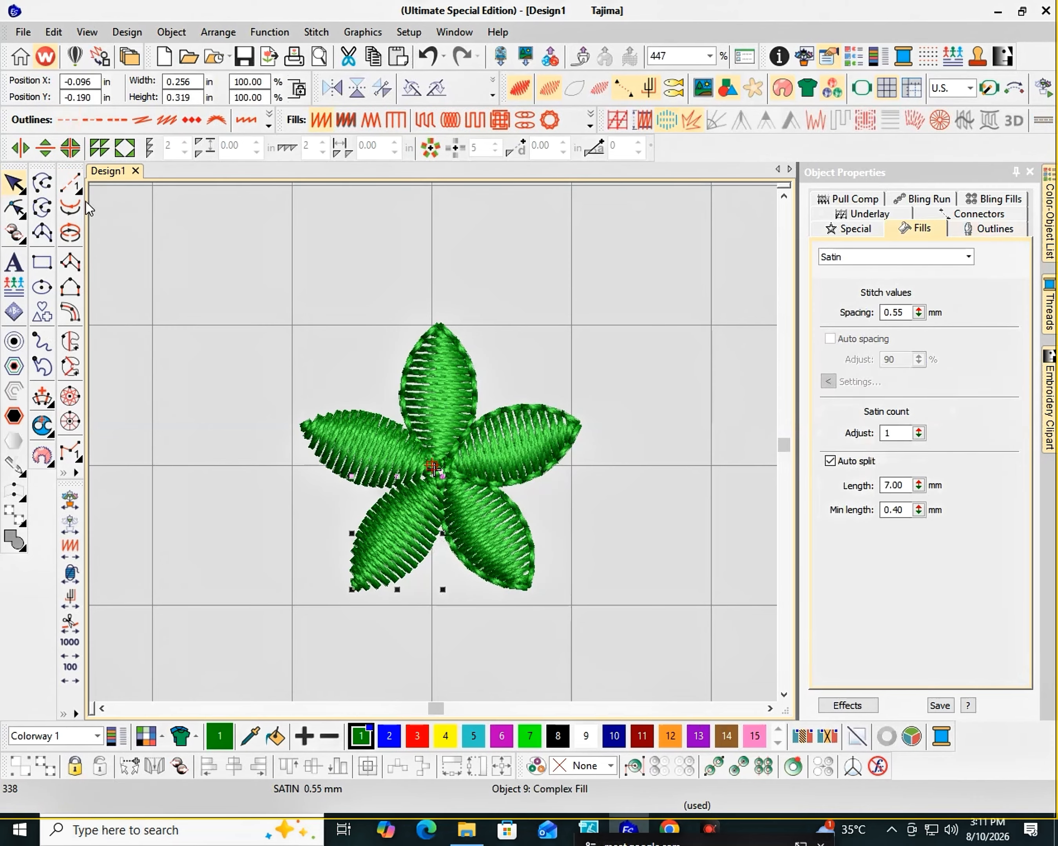
pyautogui.click(70, 183)
pyautogui.click(96, 195)
pyautogui.click(328, 536)
pyautogui.click(396, 452)
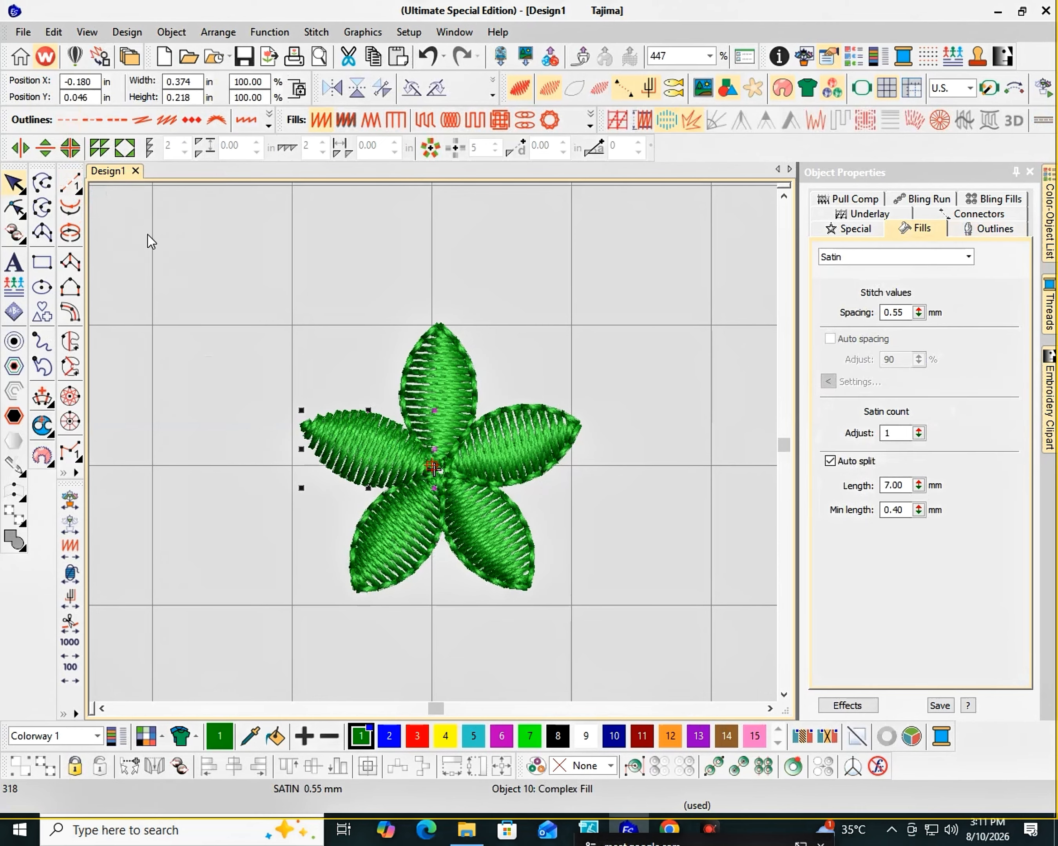
pyautogui.click(75, 181)
pyautogui.click(439, 450)
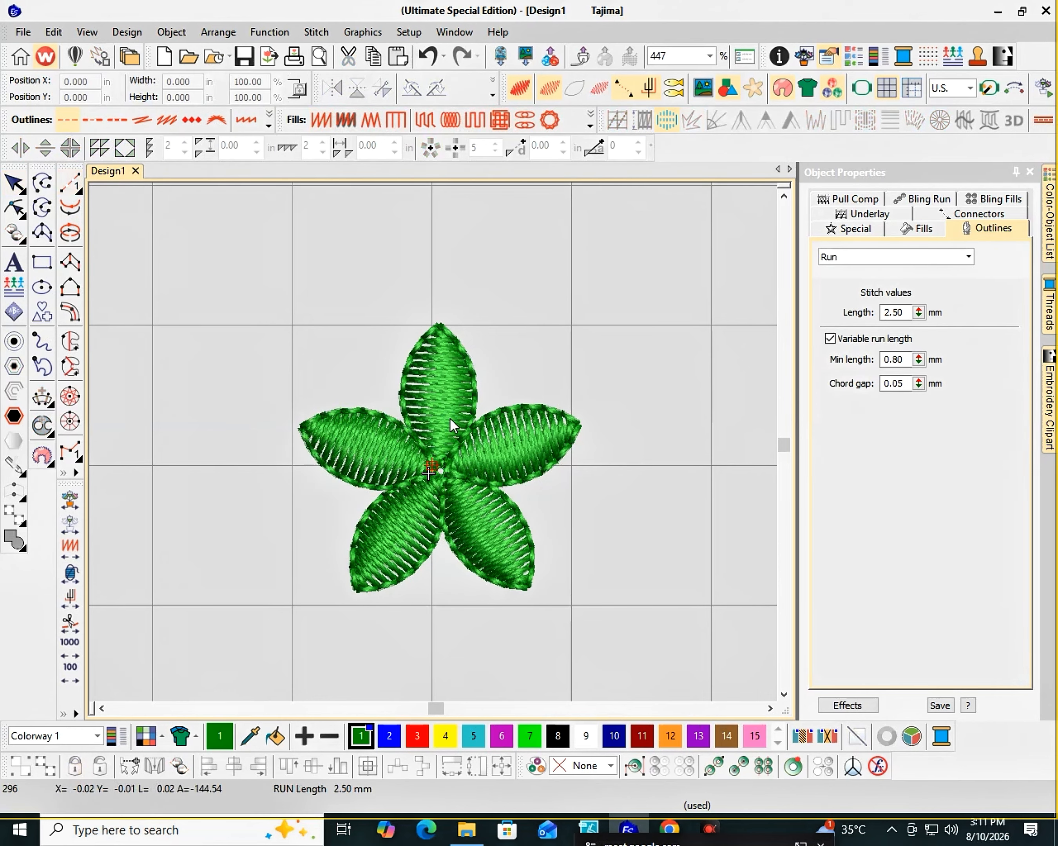
# - Select all five run-stitch outlines and recolour them with blue, colour 2
pyautogui.hotkey('ctrl', 'shift', 's')
pyautogui.press('Return')
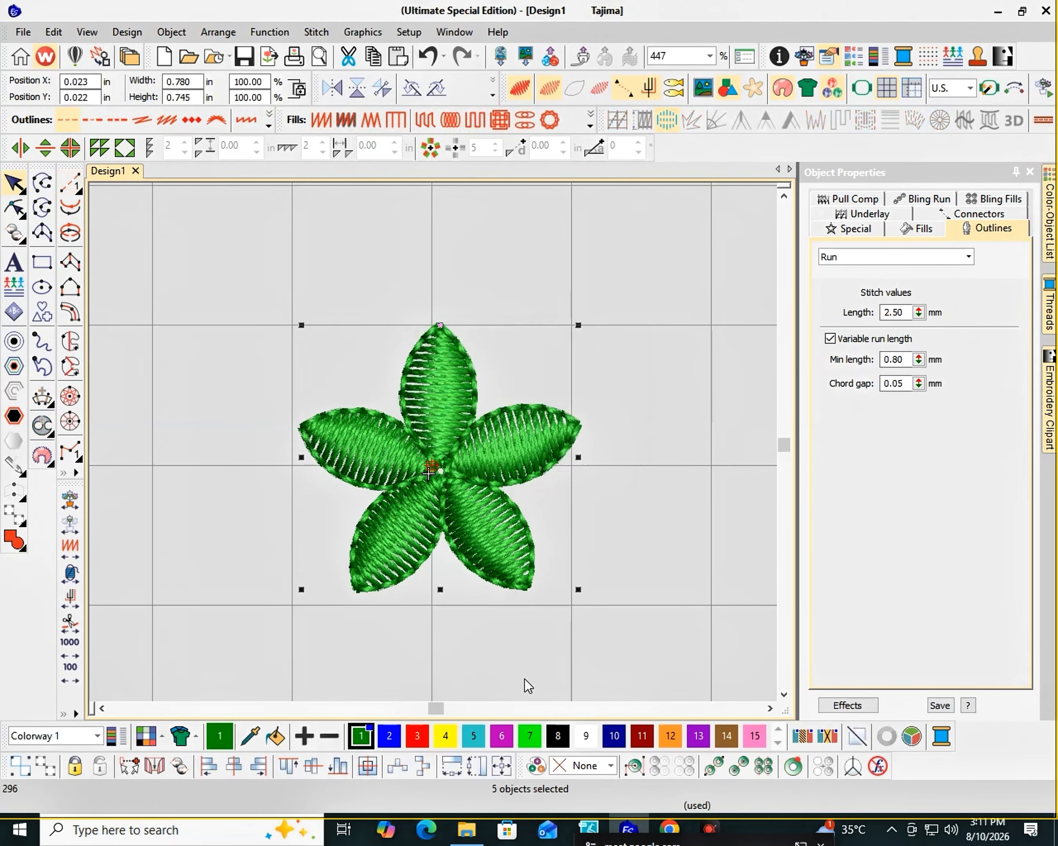
pyautogui.click(389, 737)
pyautogui.press('Escape')
# - Examine in stitch view how the satin stitch ends line up with the run outlines of the top and right petals
pyautogui.scroll(3, 424, 433)
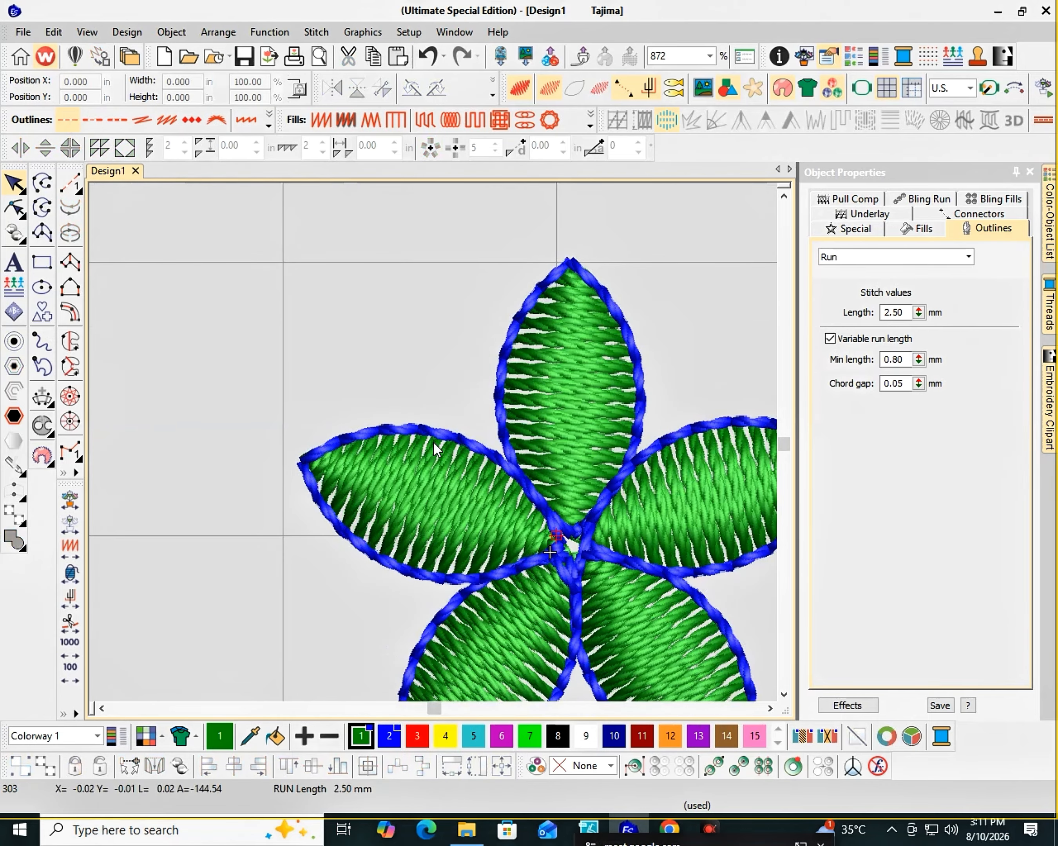
pyautogui.press('t')
pyautogui.scroll(5, 608, 323)
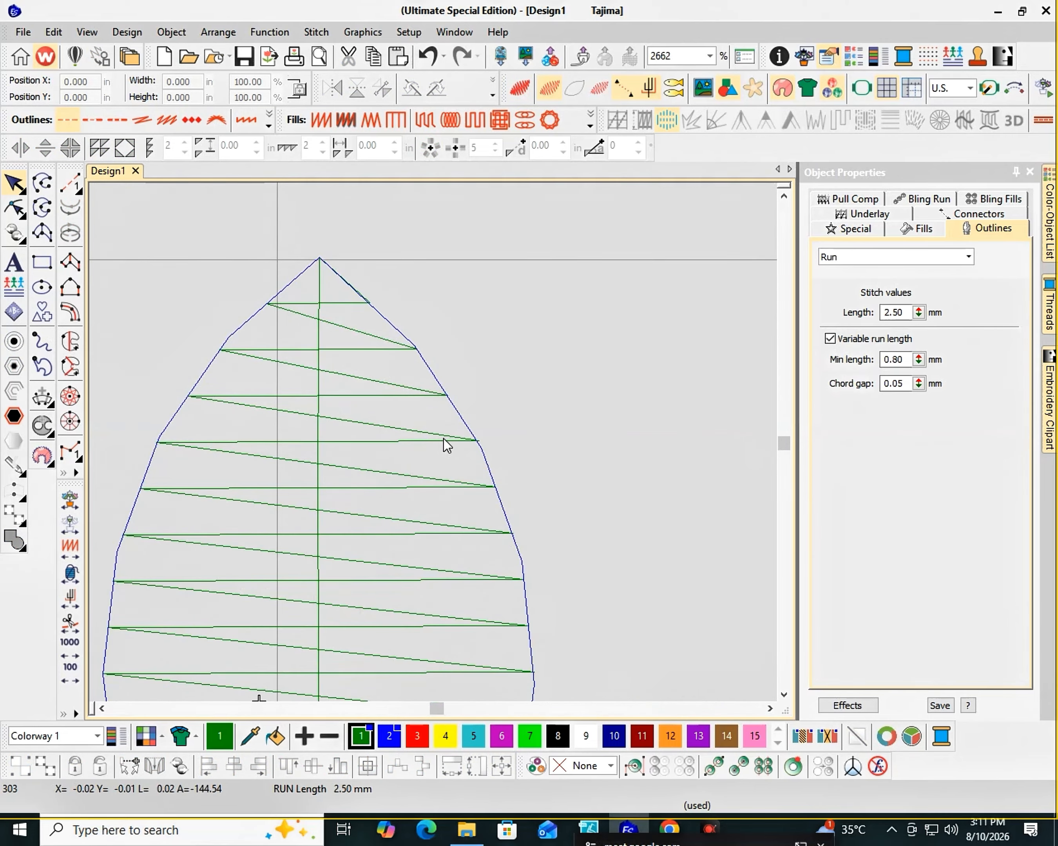
pyautogui.scroll(-6, 578, 453)
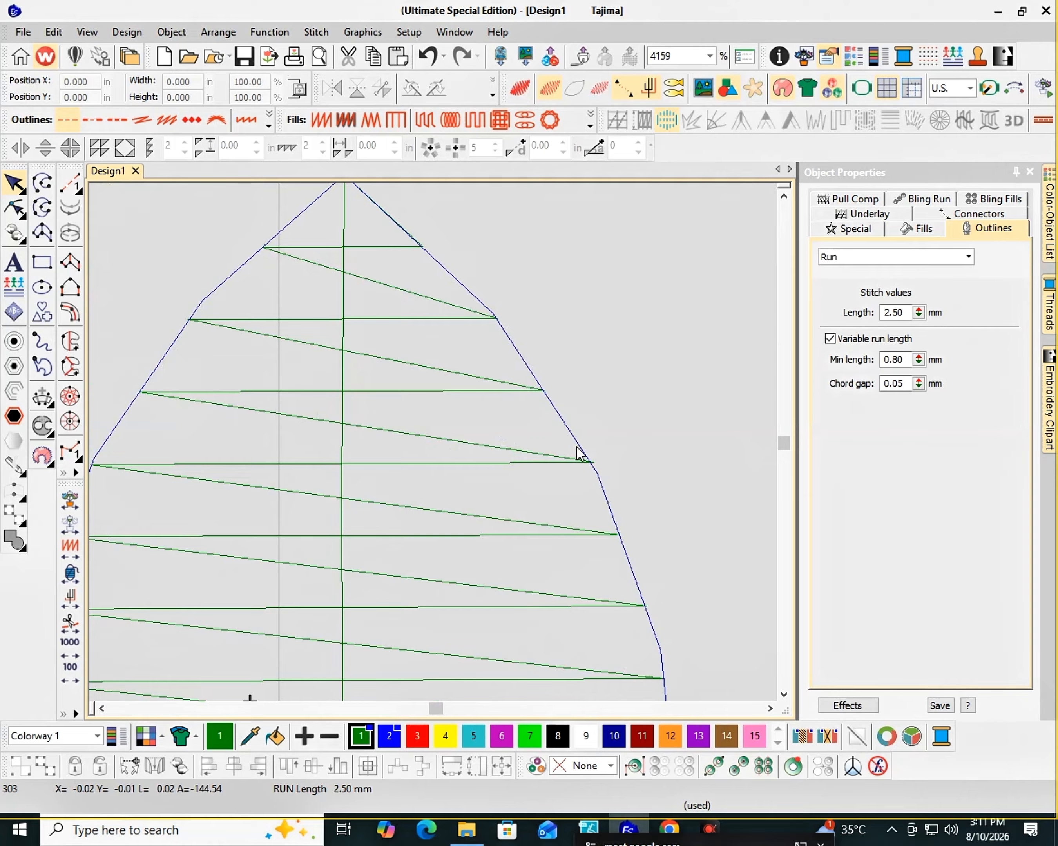
pyautogui.scroll(3, 437, 449)
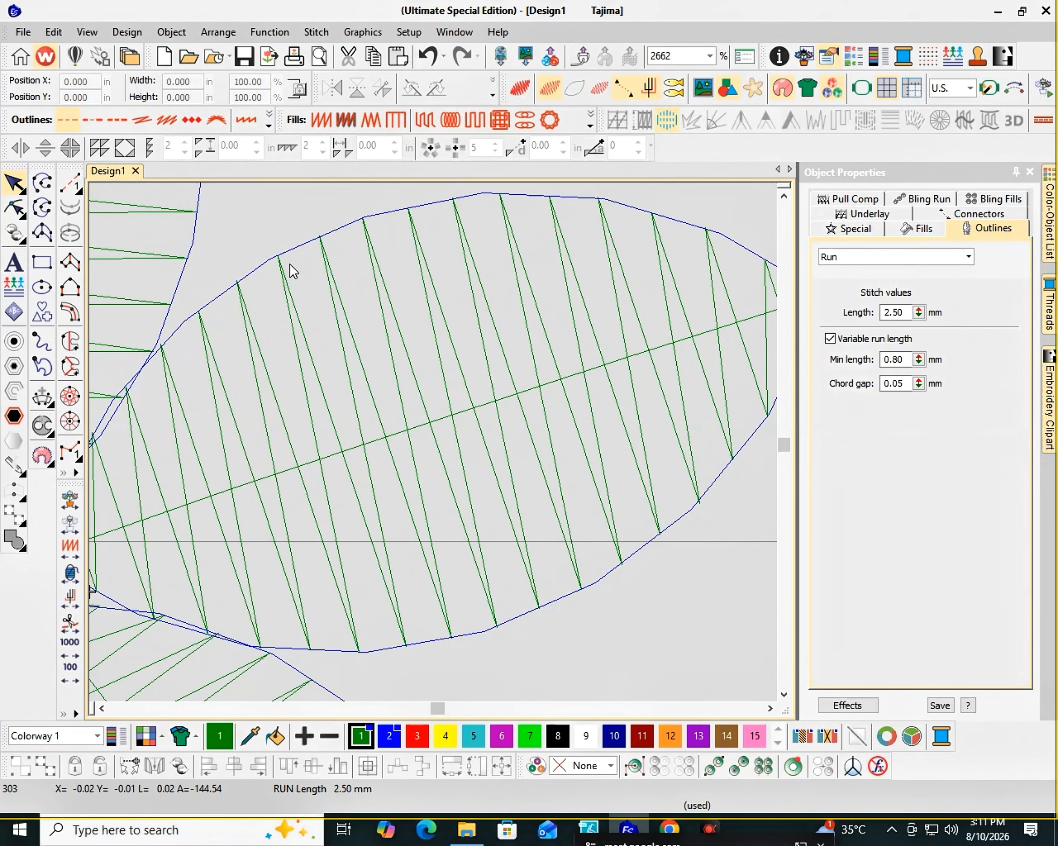
pyautogui.scroll(-3, 289, 285)
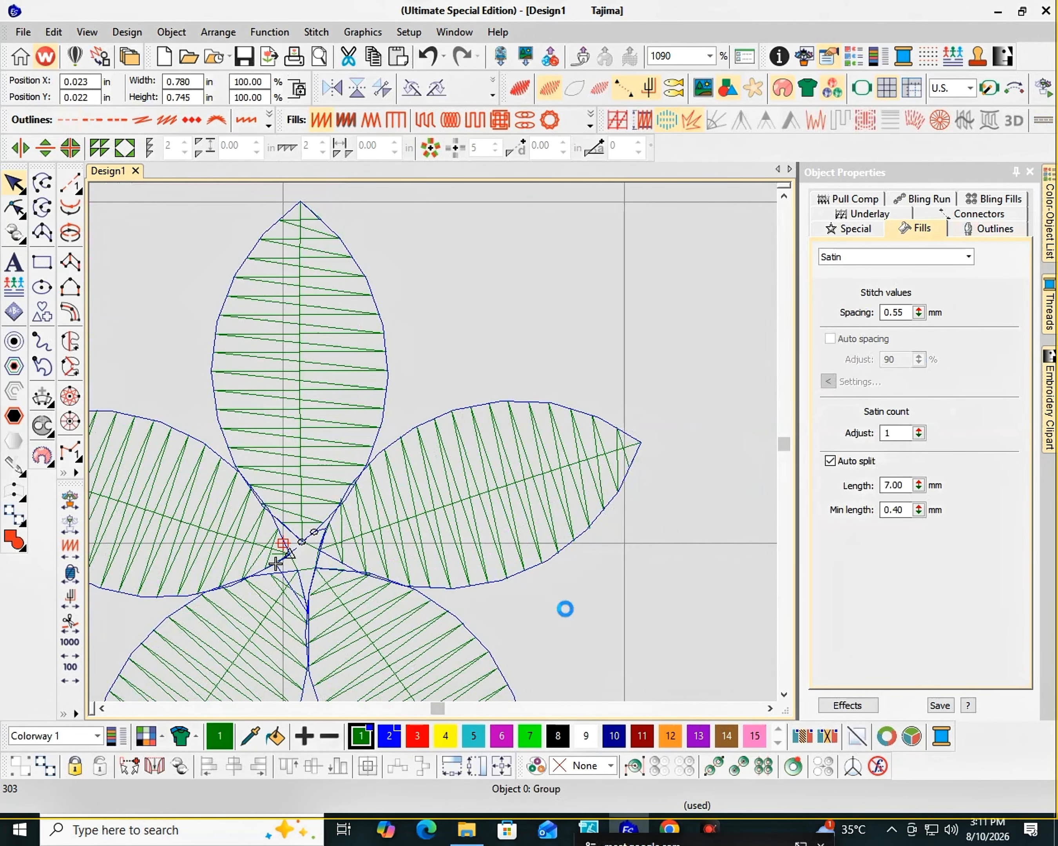
# - Ungroup the satin petals, enlarge the right petal's fill to 0.381 by 0.224 in, and check its edge against the outline
pyautogui.click(493, 499)
pyautogui.moveTo(641, 399)
pyautogui.mouseDown()
pyautogui.moveTo(691, 371)
pyautogui.moveTo(647, 393)
pyautogui.mouseUp()
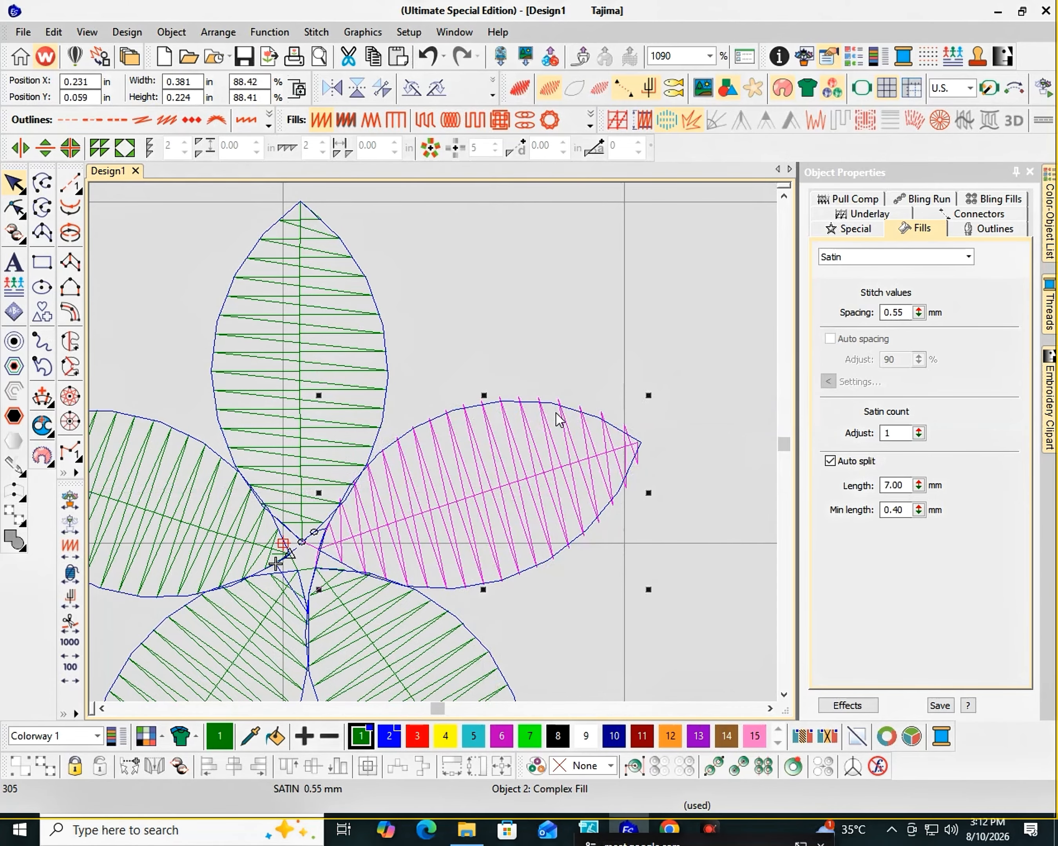
pyautogui.press('t')
pyautogui.scroll(5, 434, 448)
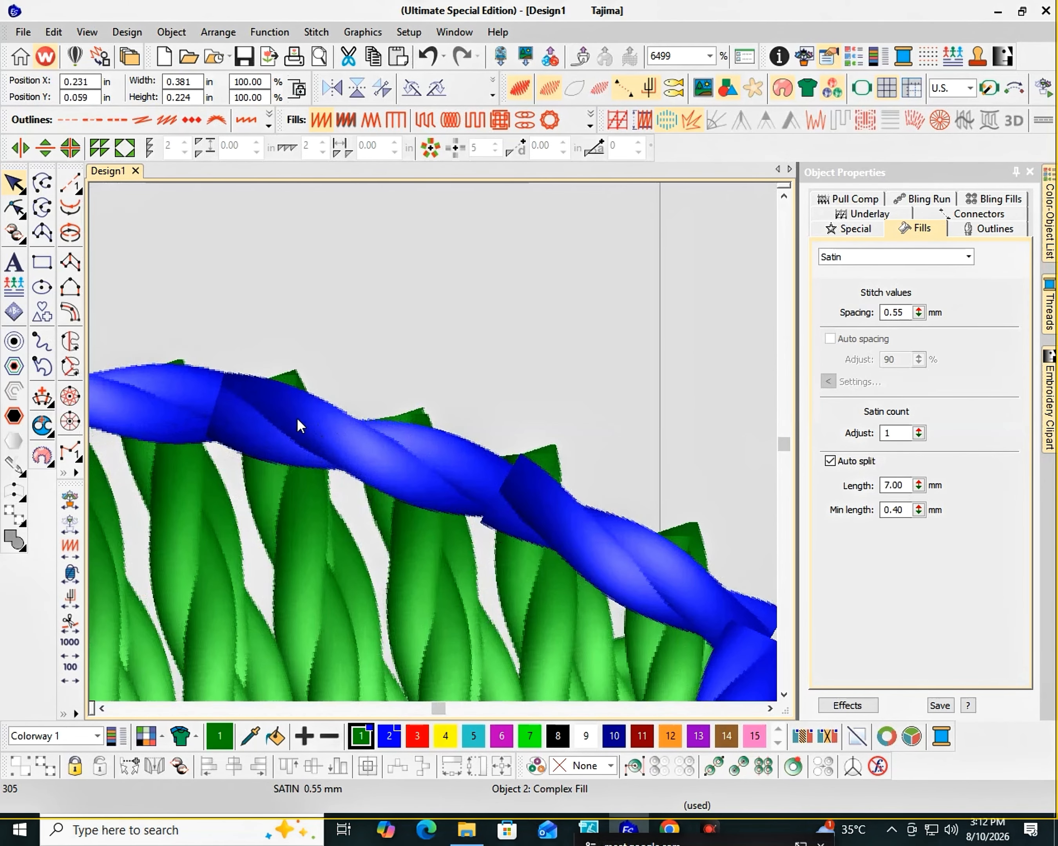
pyautogui.press('t')
pyautogui.scroll(-1, 438, 451)
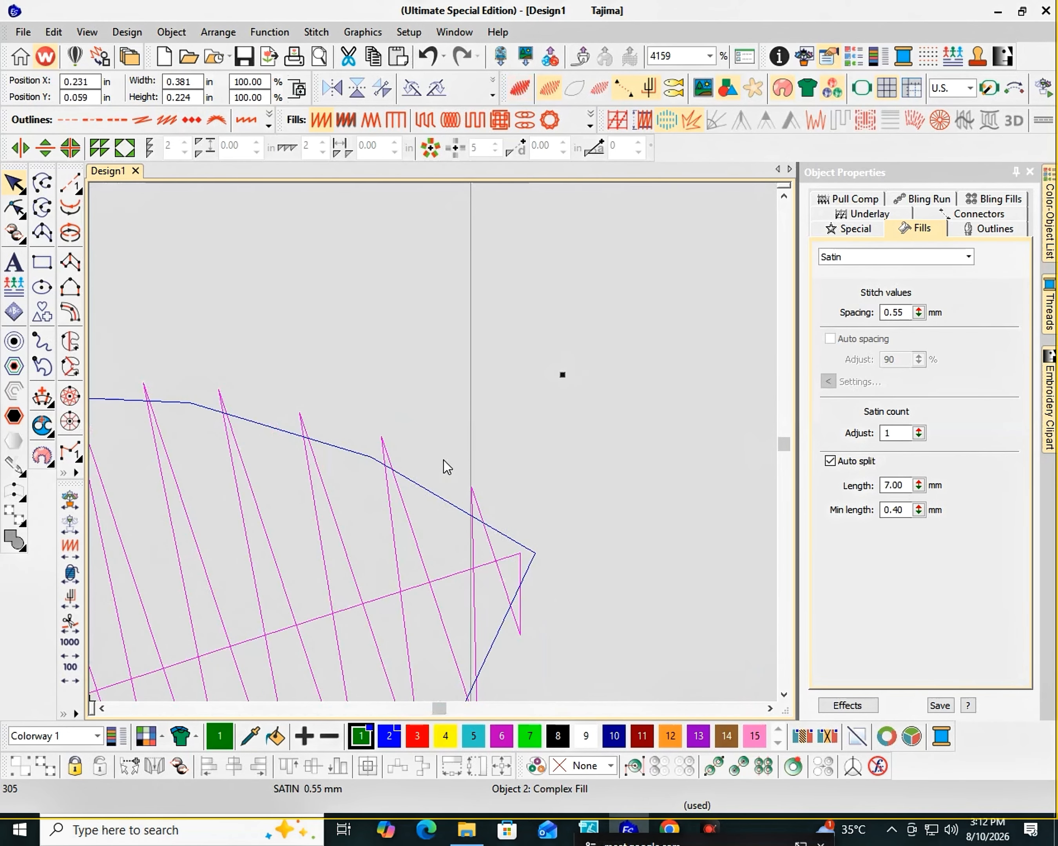
# - Undo the enlargement of the right petal's satin fill
pyautogui.hotkey('ctrl', 'z')
pyautogui.hotkey('ctrl', 'z')
pyautogui.click(407, 277)
pyautogui.scroll(-3, 435, 445)
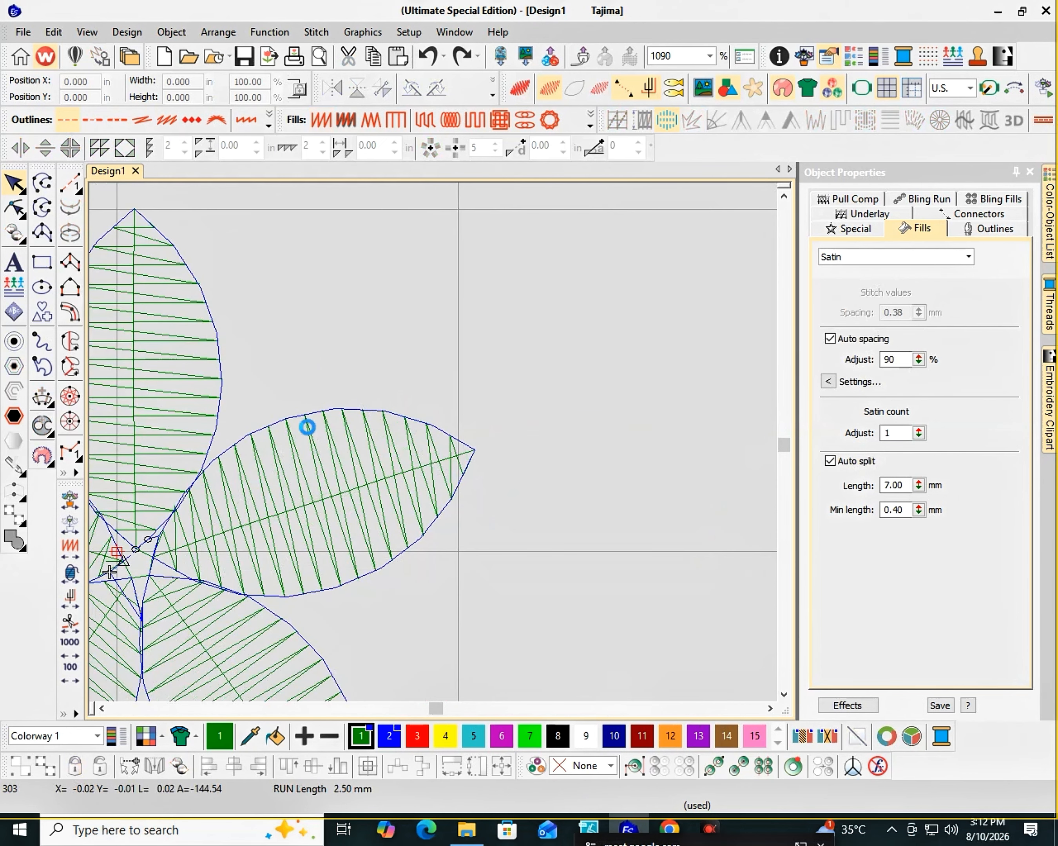
pyautogui.scroll(-1, 307, 427)
pyautogui.scroll(2, 436, 449)
pyautogui.scroll(-2, 436, 449)
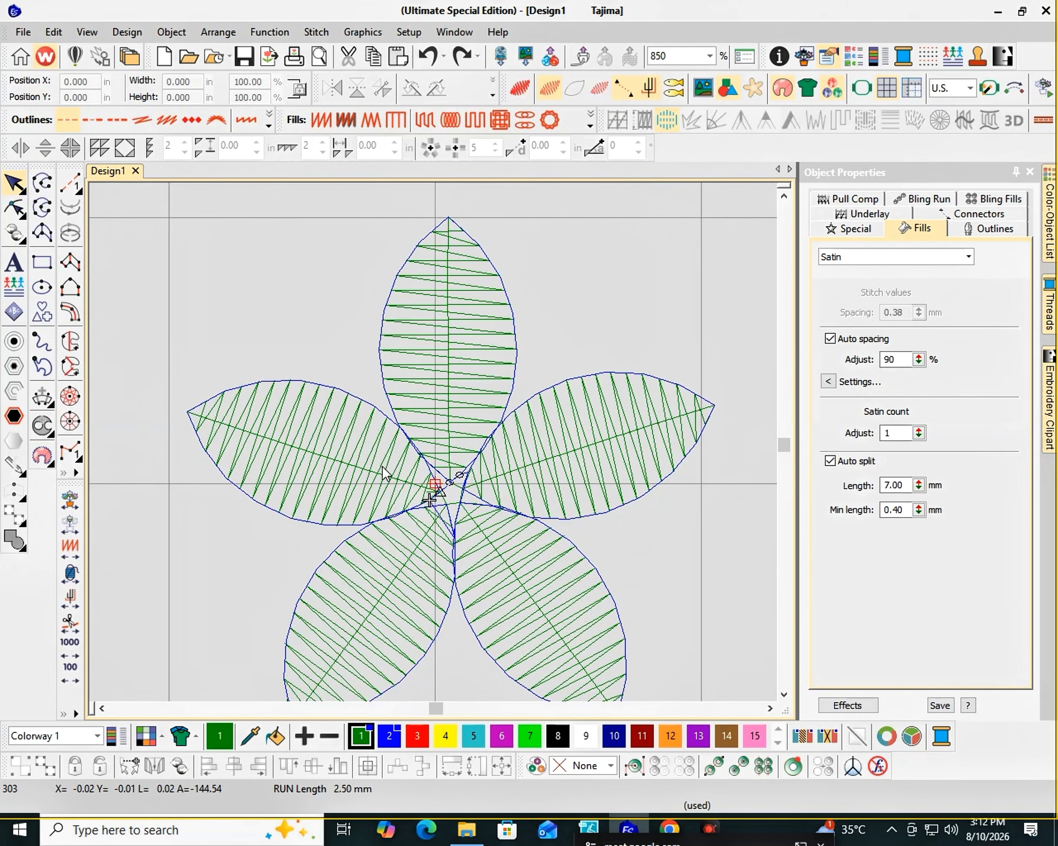
# - Travel through the machine functions from the design's start to check where the petal fills and outlines tie off
pyautogui.press('t')
pyautogui.press('Home')
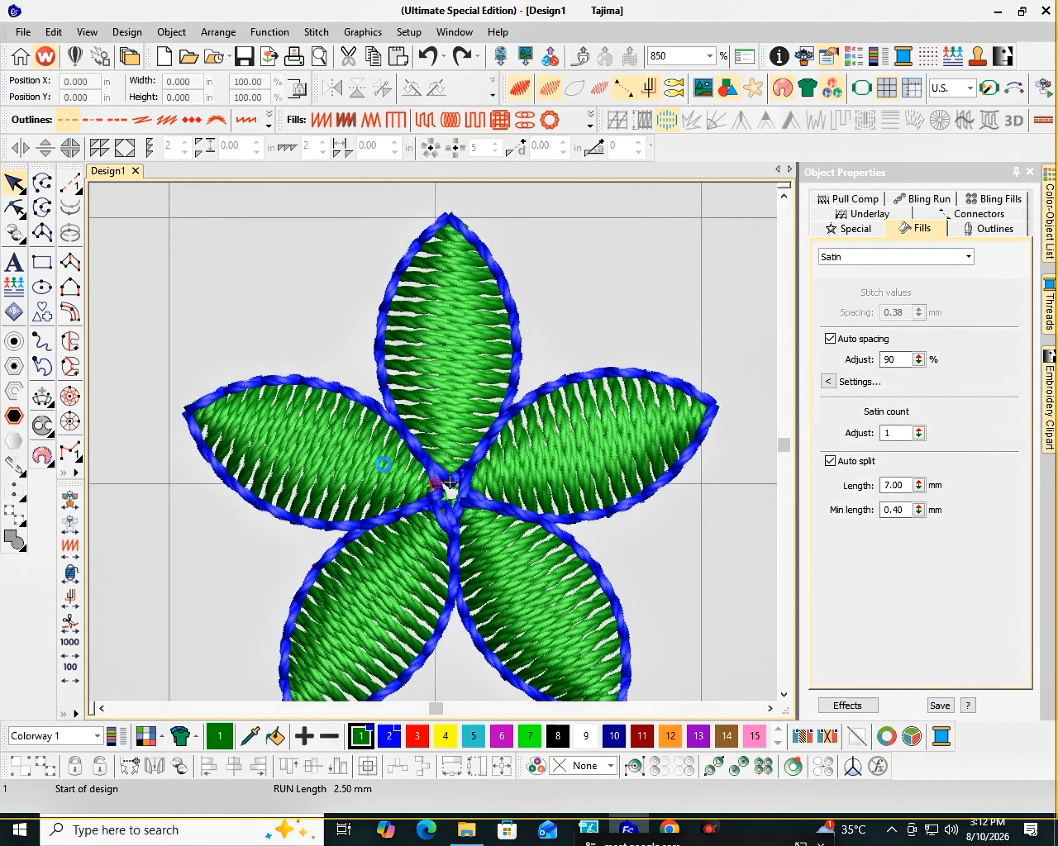
pyautogui.click(69, 599)
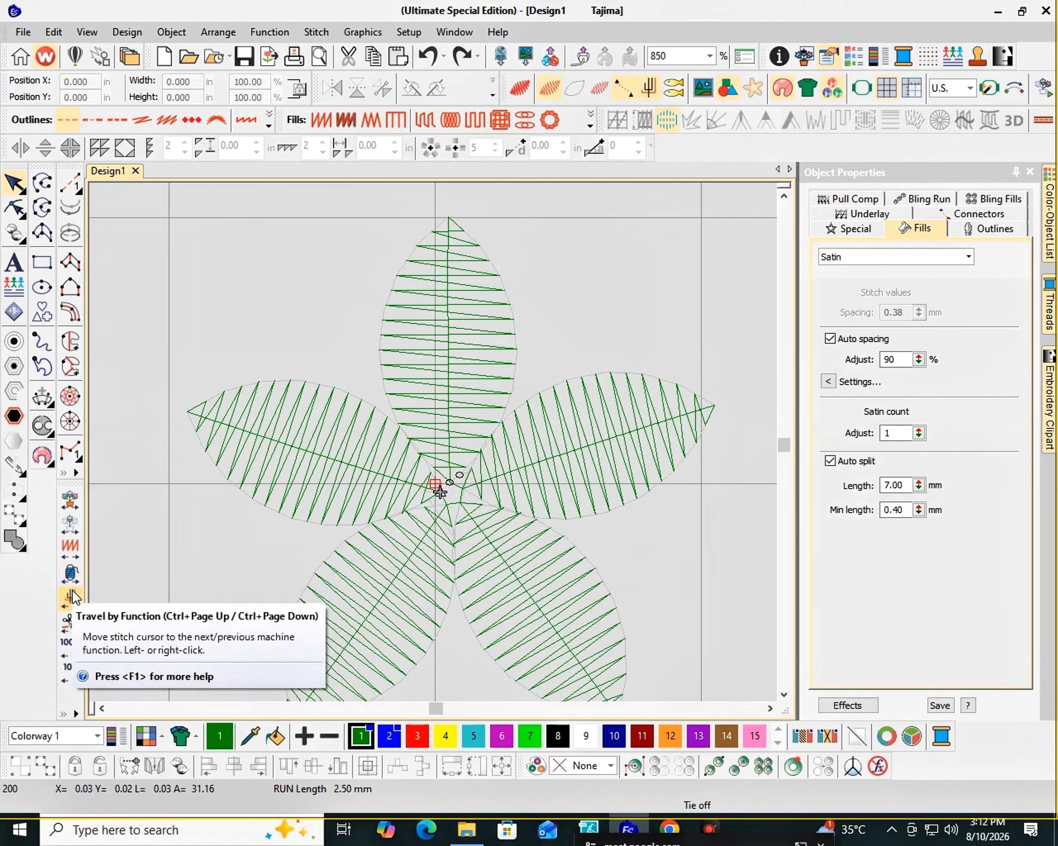
pyautogui.click(72, 598)
pyautogui.click(73, 598)
pyautogui.click(73, 599)
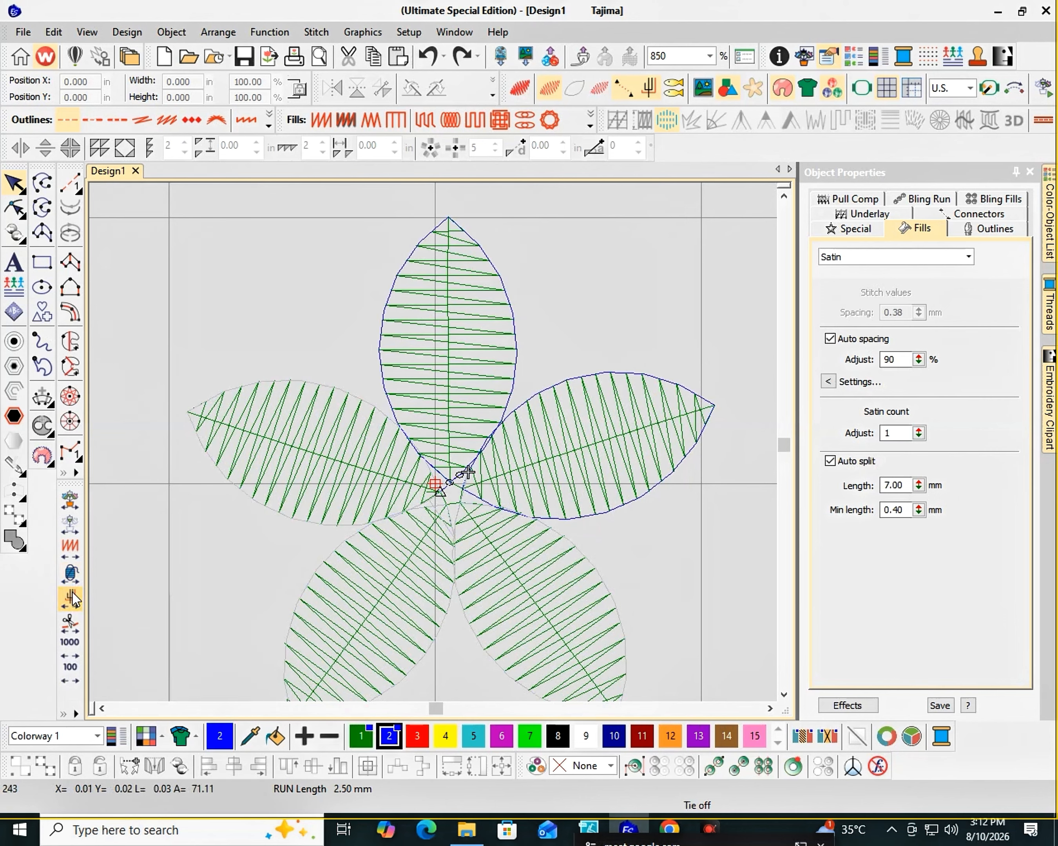
pyautogui.rightClick(74, 598)
pyautogui.rightClick(73, 599)
pyautogui.click(73, 598)
pyautogui.click(73, 599)
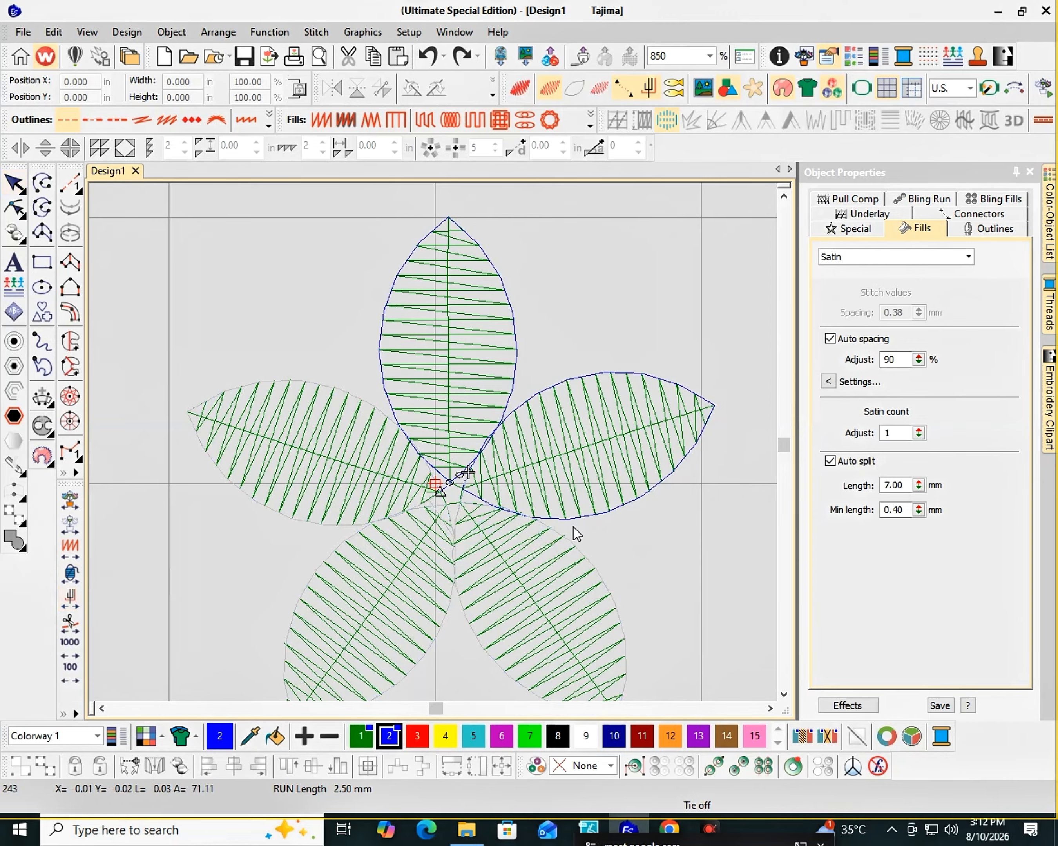
# - Reshape the run outlines at the flower's centre so the start and end points of neighbouring outlines connect
pyautogui.click(560, 526)
pyautogui.press('h')
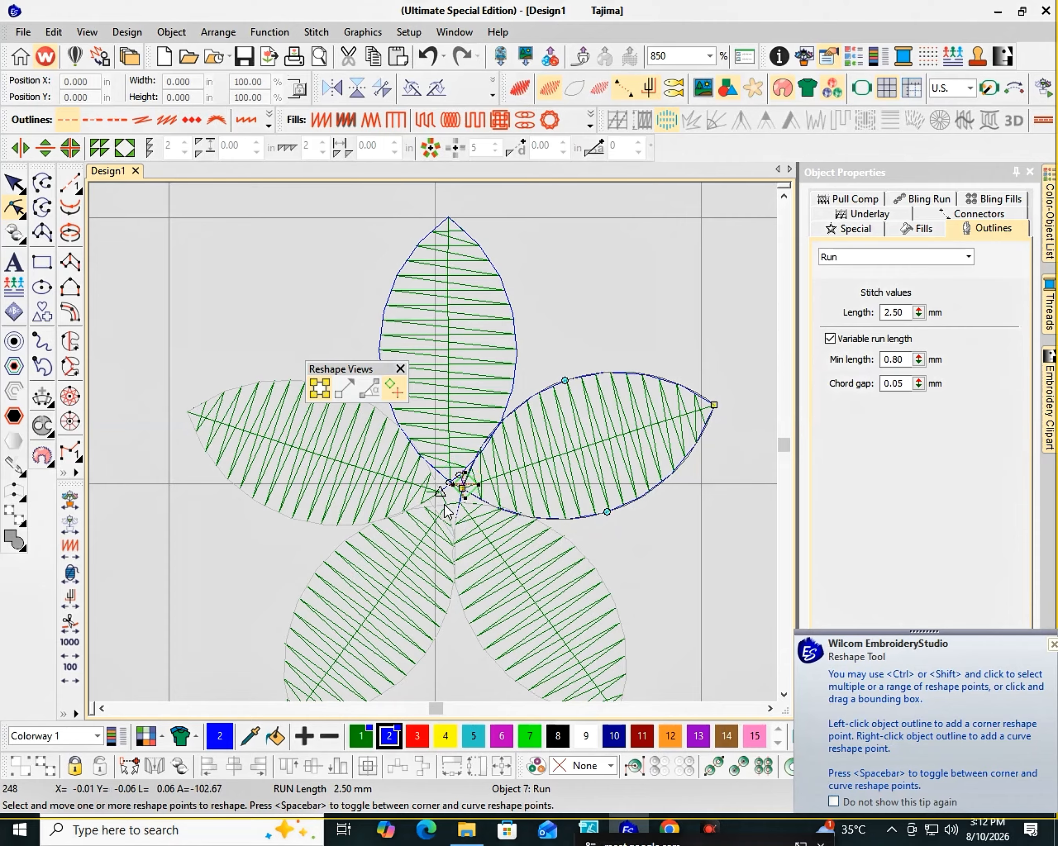
pyautogui.click(460, 502)
pyautogui.click(454, 502)
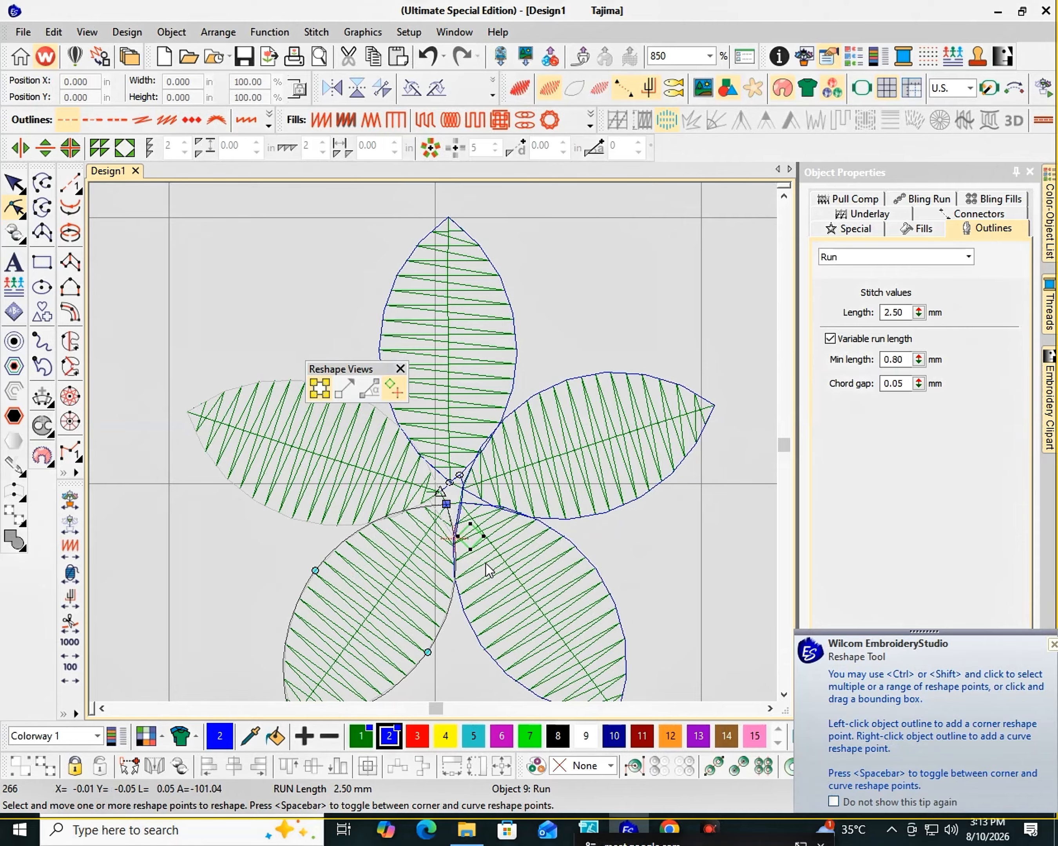
pyautogui.click(439, 490)
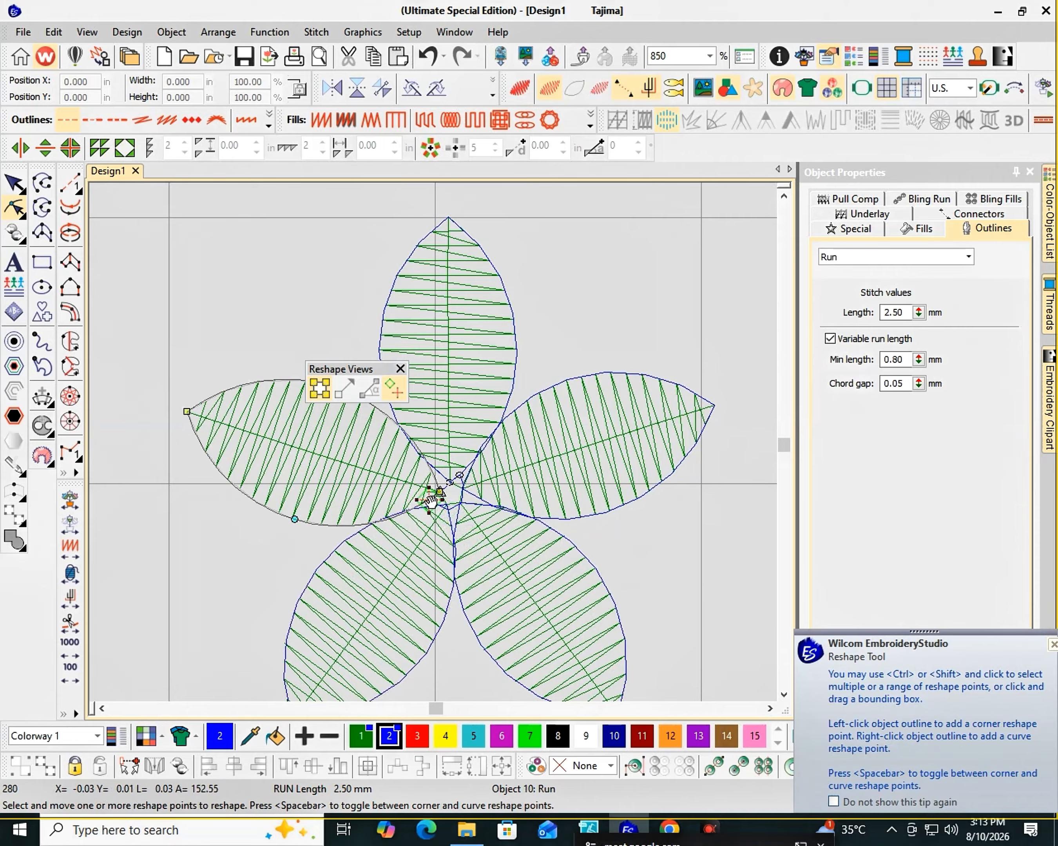
pyautogui.moveTo(433, 494); pyautogui.dragTo(442, 496)
pyautogui.press('Escape')
# - Travel through the outlines' machine functions again and examine their tie-offs and connections at the flower's centre
pyautogui.click(73, 605)
pyautogui.click(73, 604)
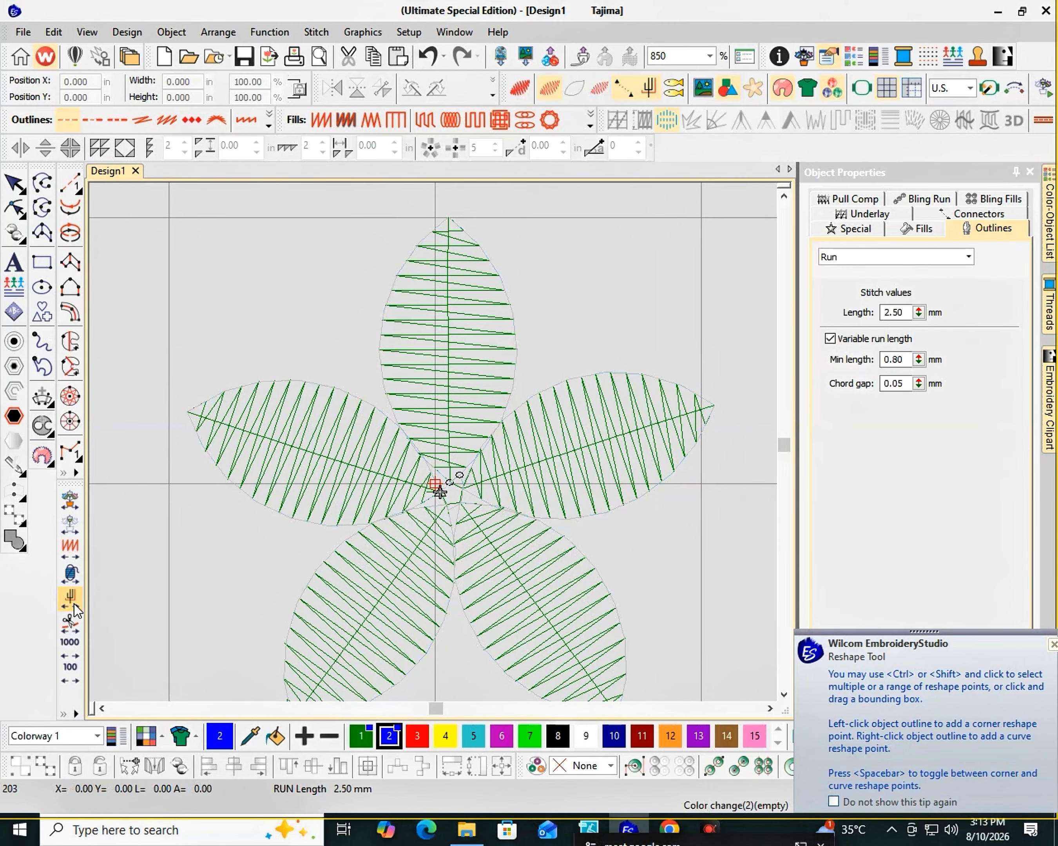
pyautogui.rightClick(73, 605)
pyautogui.click(73, 605)
pyautogui.rightClick(73, 604)
pyautogui.click(74, 604)
pyautogui.rightClick(74, 604)
pyautogui.scroll(10, 439, 490)
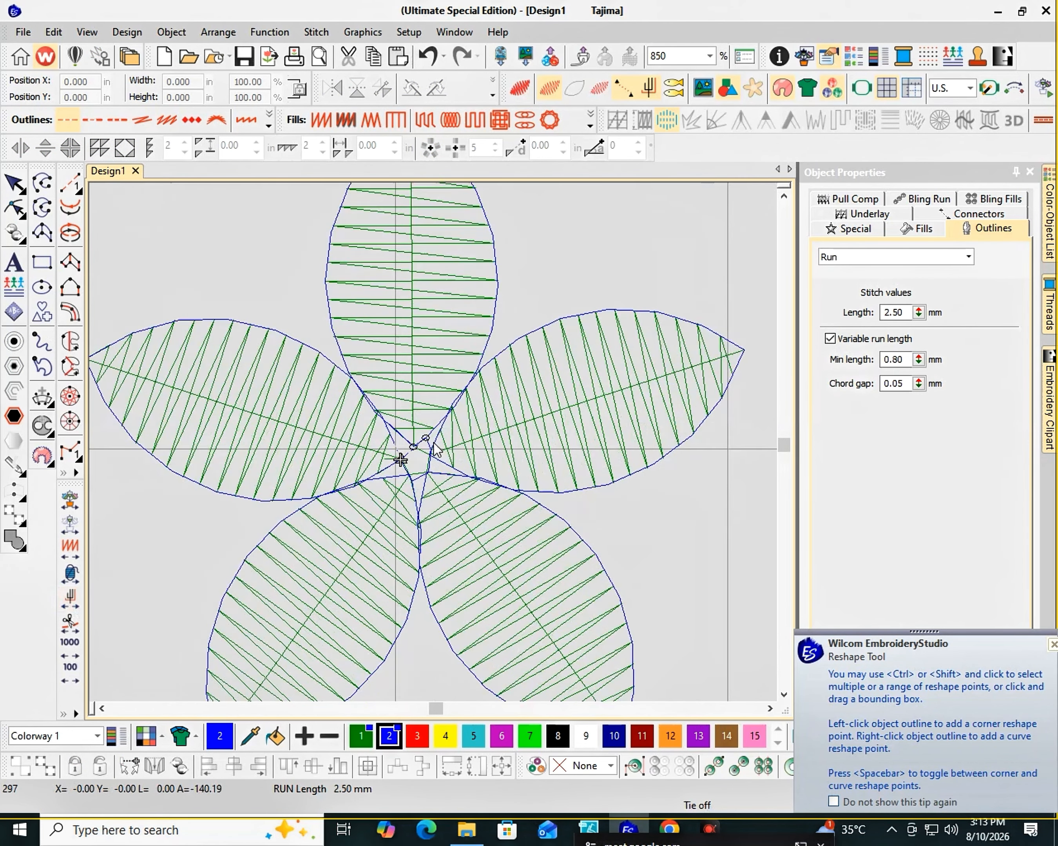
pyautogui.scroll(-9, 433, 446)
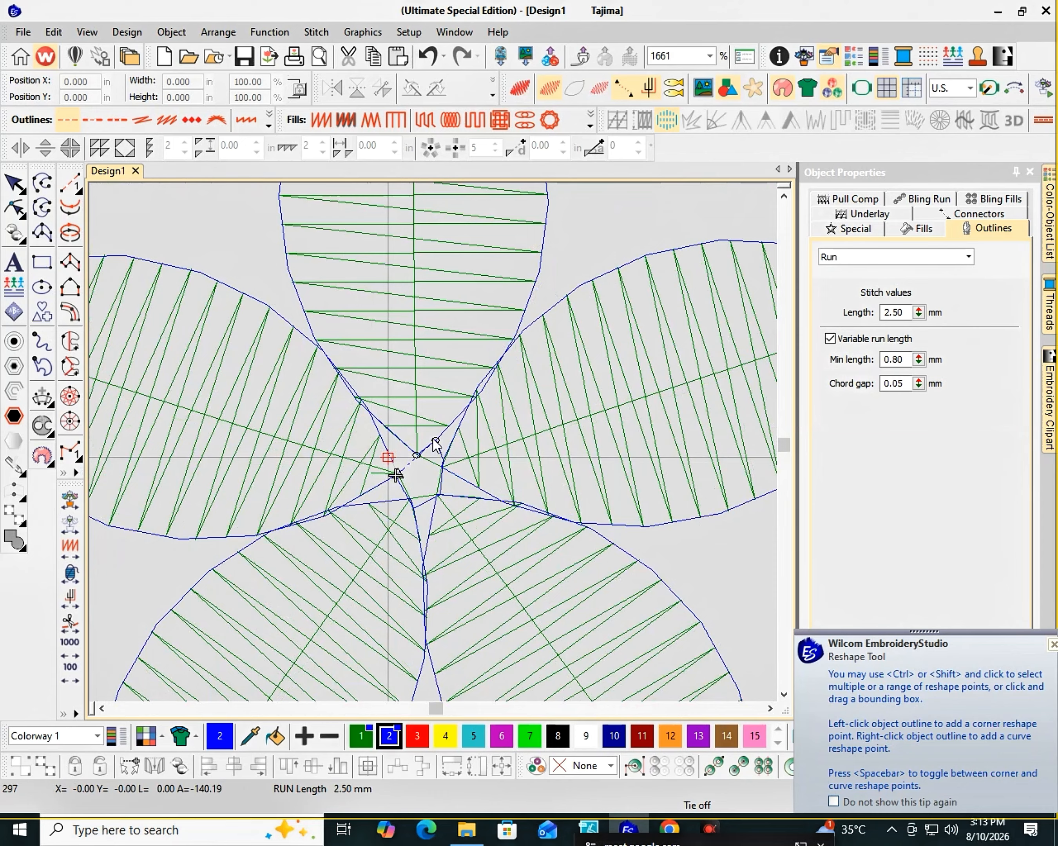
pyautogui.scroll(-1, 433, 448)
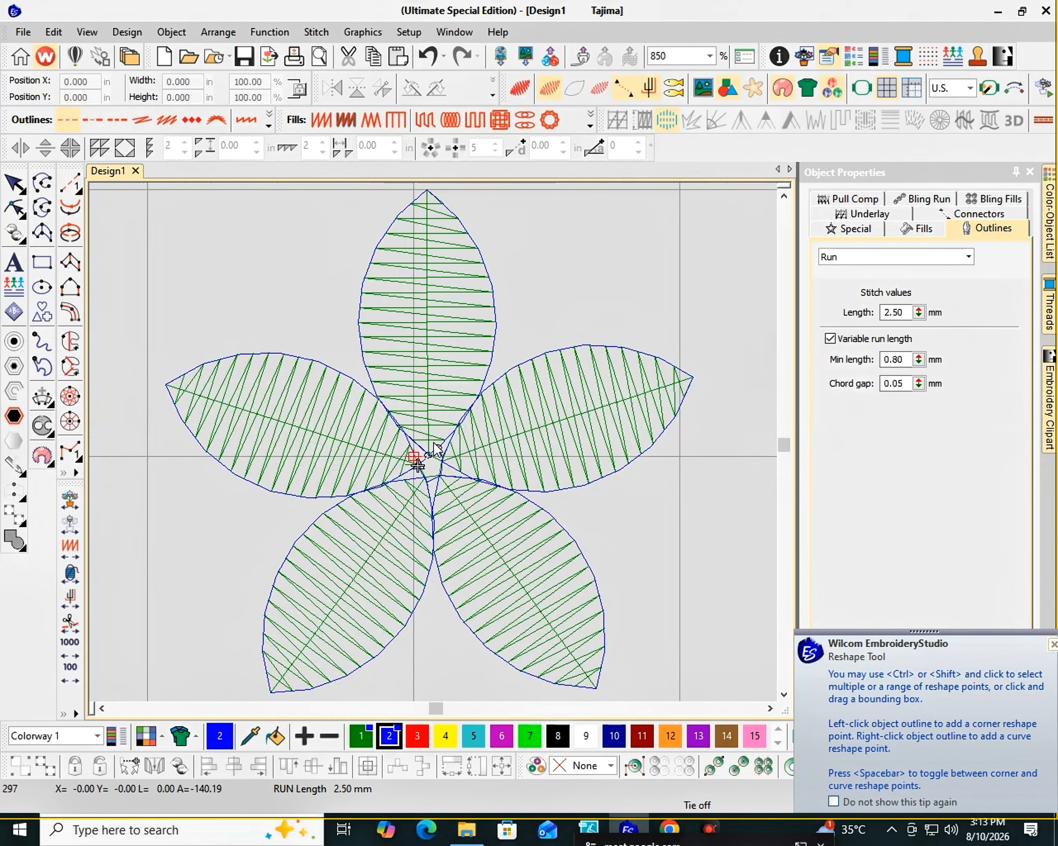
pyautogui.scroll(-7, 444, 448)
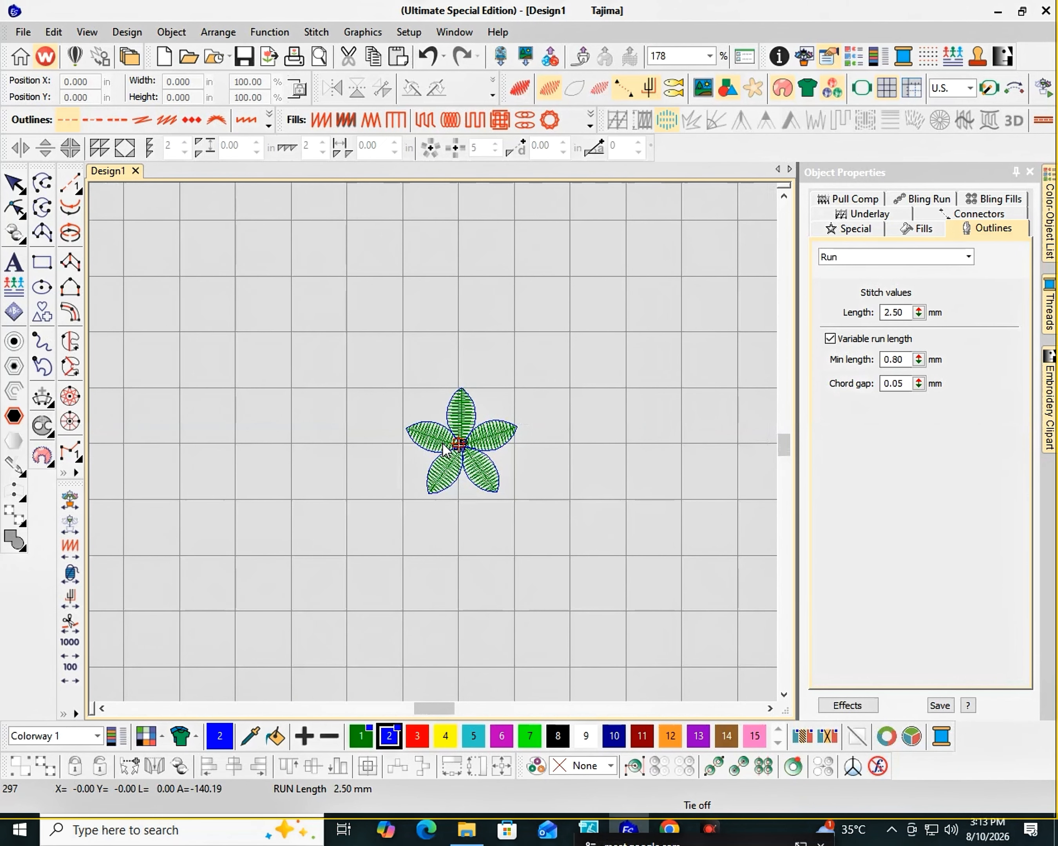
# - Set the top petal's satin stitch spacing to 0.40 mm
pyautogui.click(452, 427)
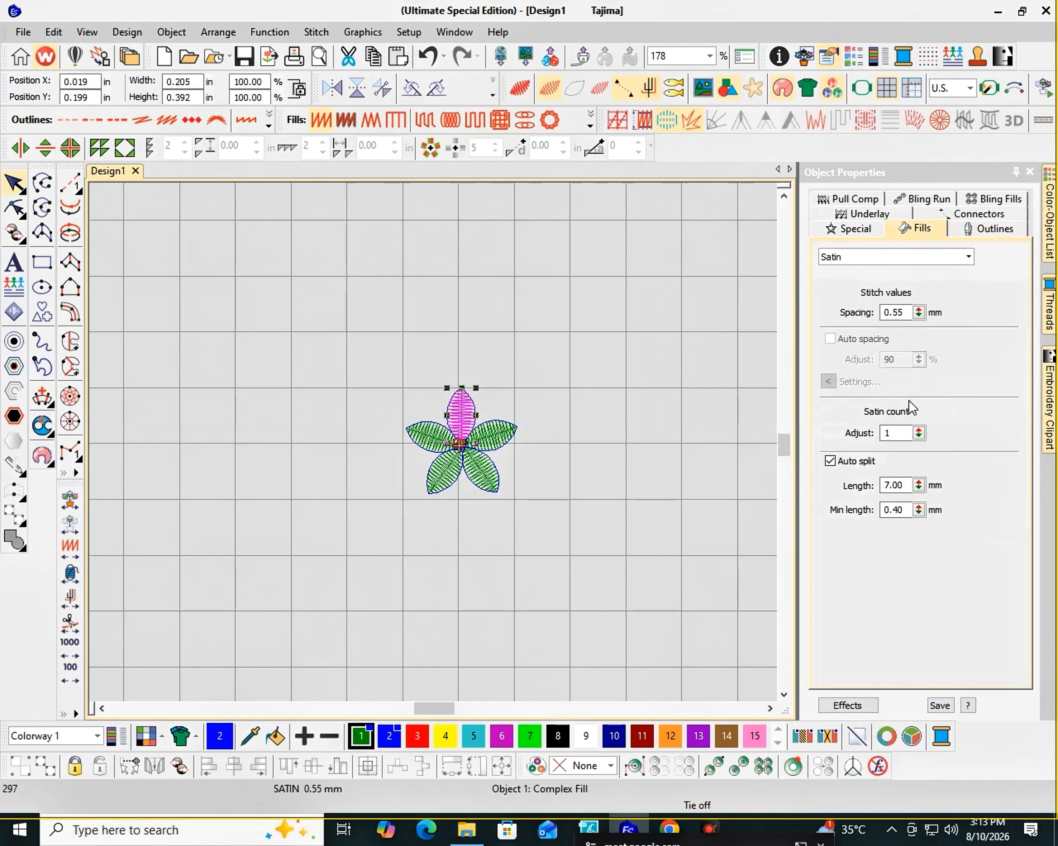
pyautogui.click(895, 319)
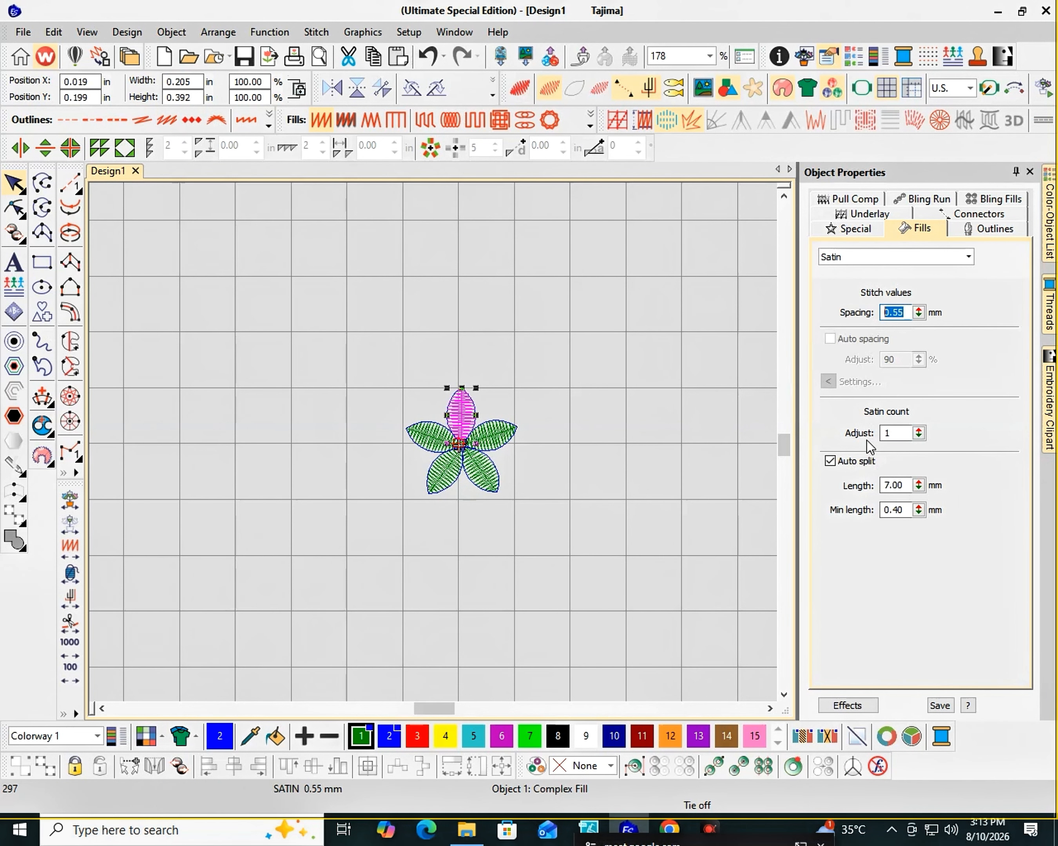
pyautogui.write('4')
pyautogui.press('Return')
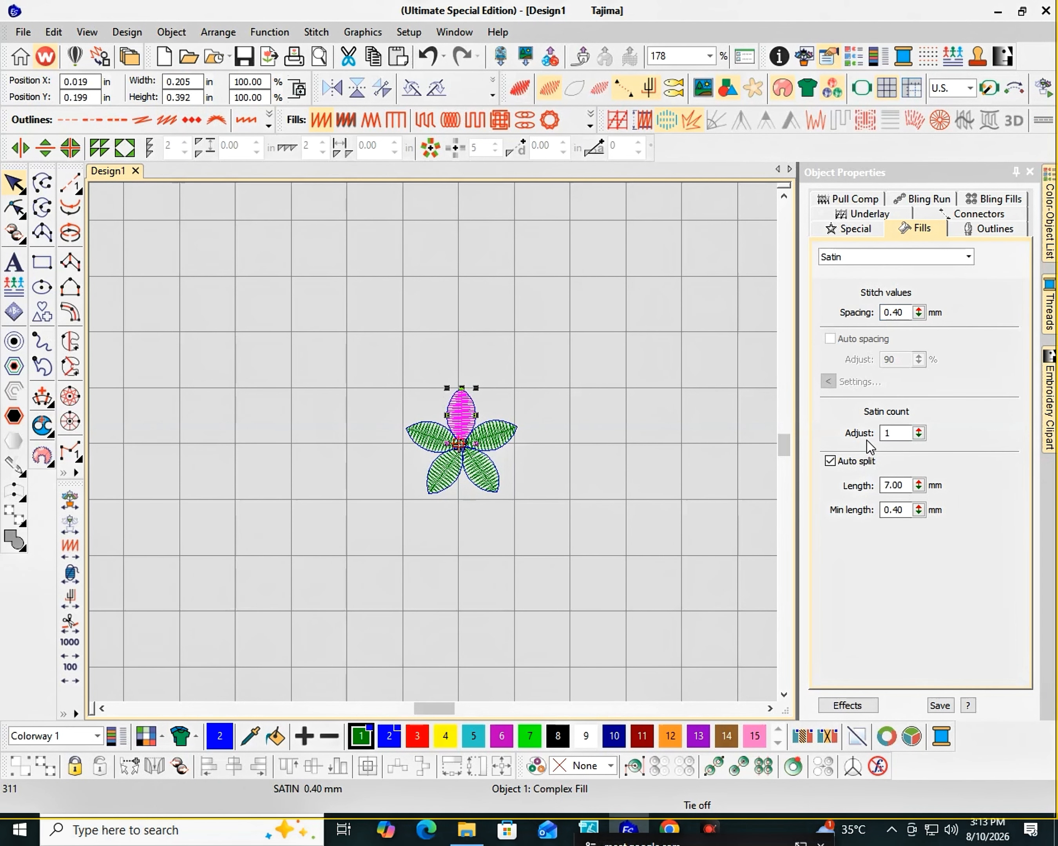
# - Try satin stitch spacings of 0.85 mm and 0.99 mm on the top petal
pyautogui.scroll(7, 472, 388)
pyautogui.click(909, 309)
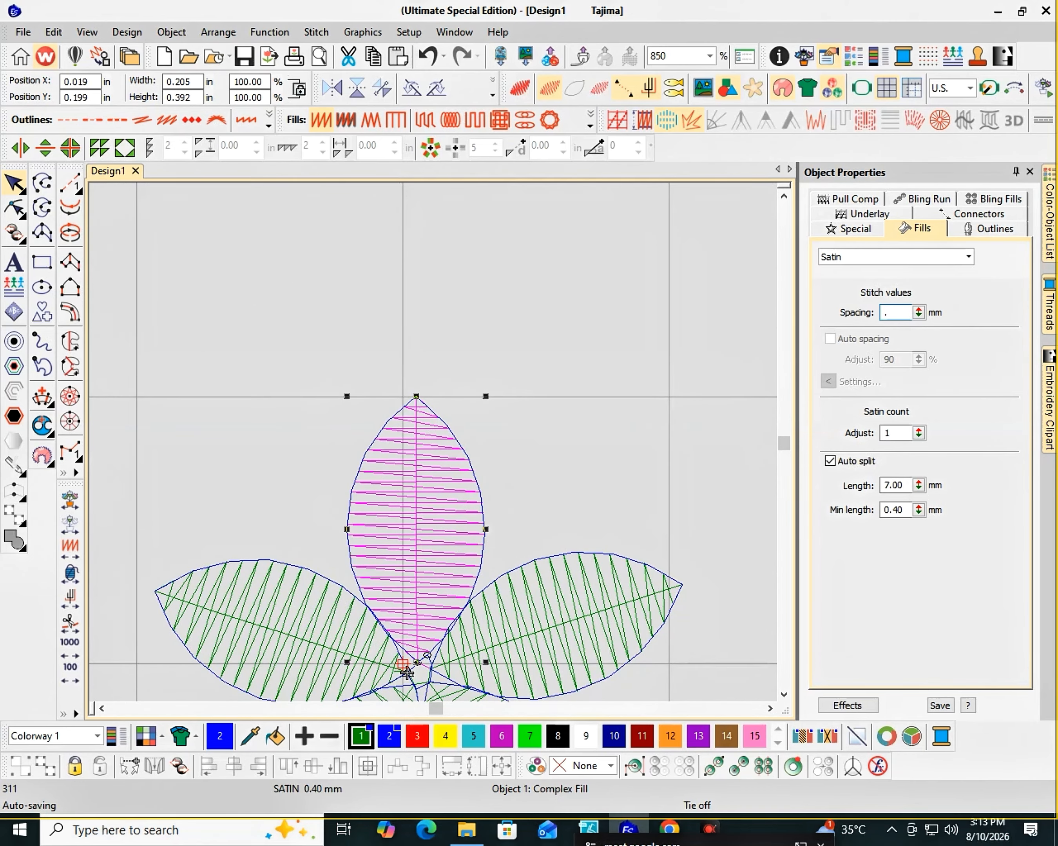
pyautogui.press('Return')
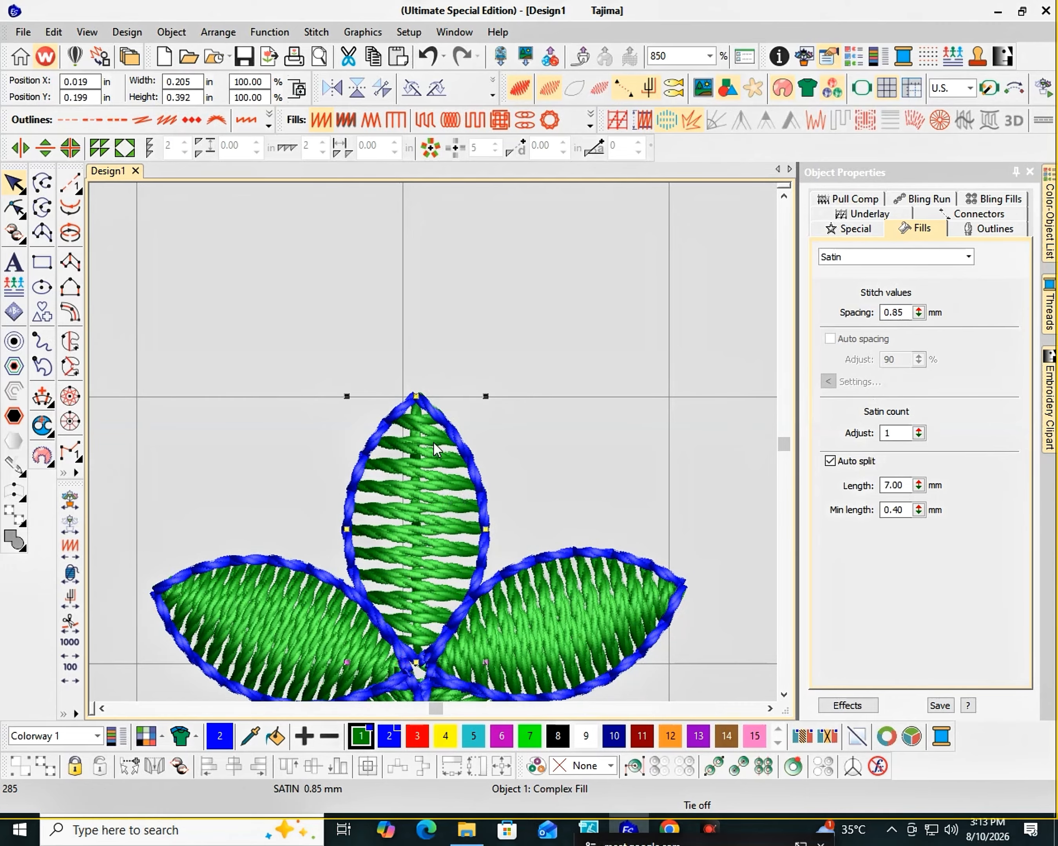
pyautogui.scroll(-3, 437, 439)
pyautogui.moveTo(884, 312); pyautogui.dragTo(1056, 544)
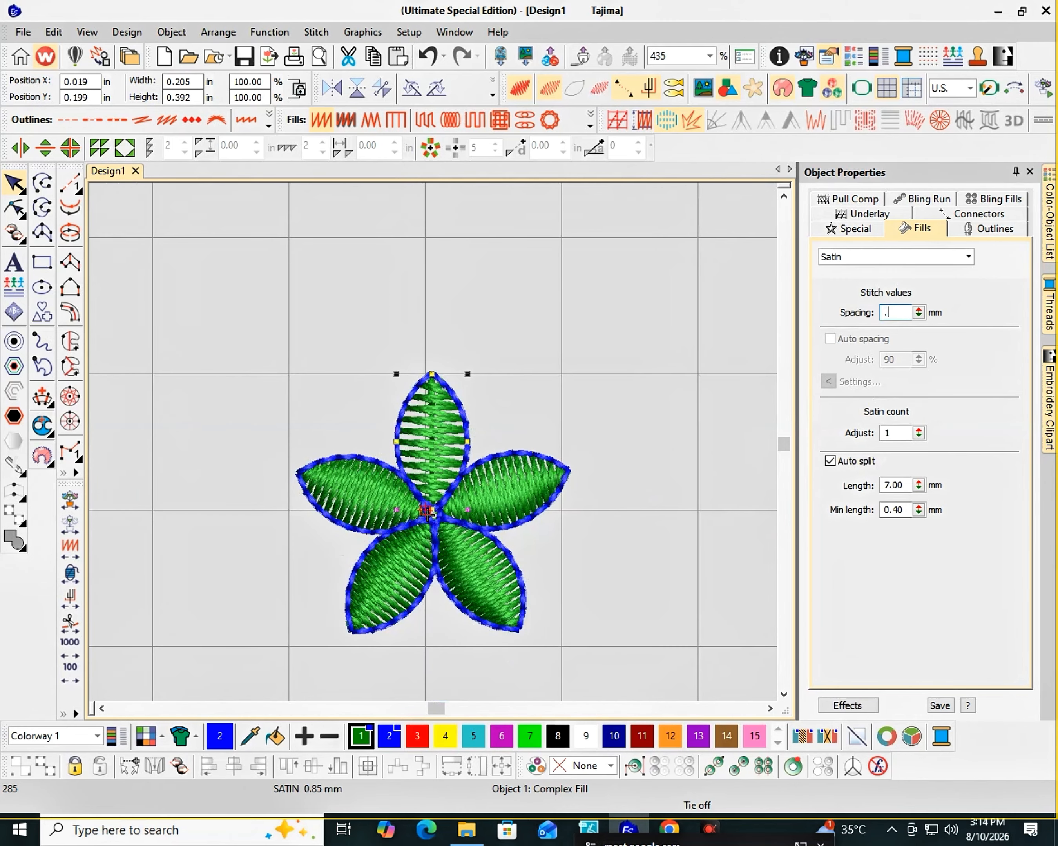
pyautogui.write('.99')
pyautogui.press('Return')
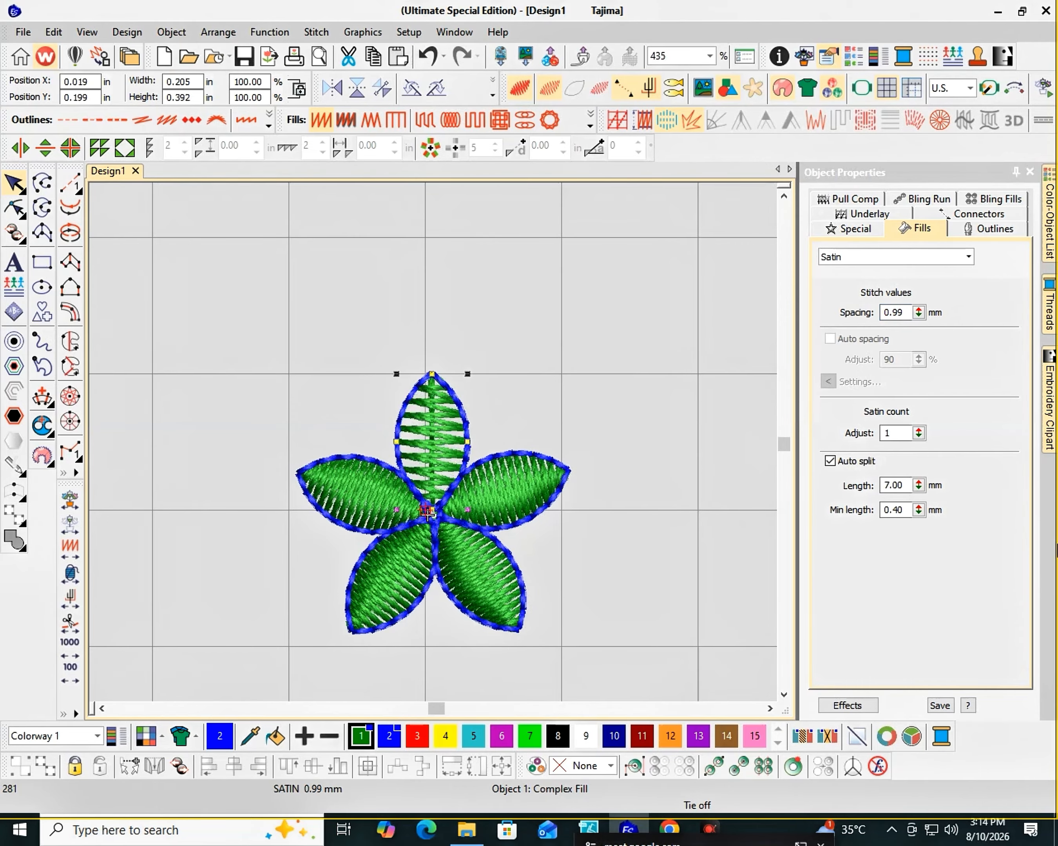
# - Change the design's background color to black and deselect the top petal
pyautogui.click(161, 736)
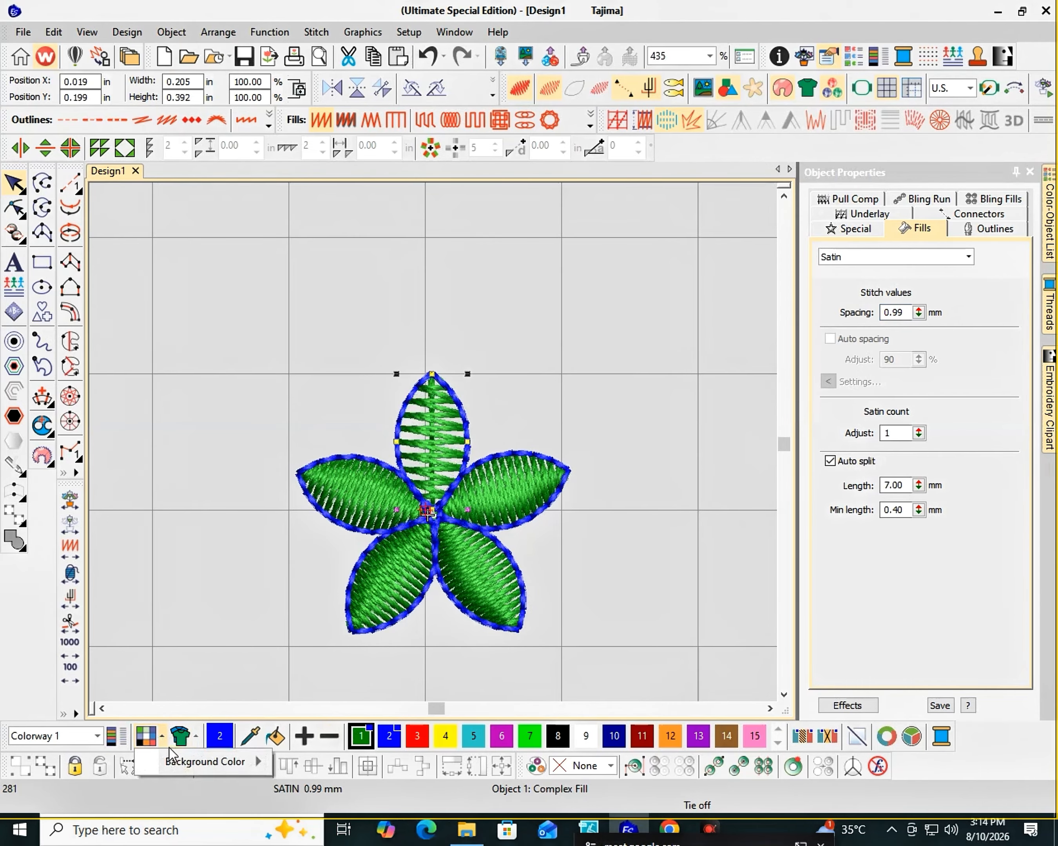
pyautogui.moveTo(171, 759)
pyautogui.click(283, 716)
pyautogui.scroll(3, 437, 449)
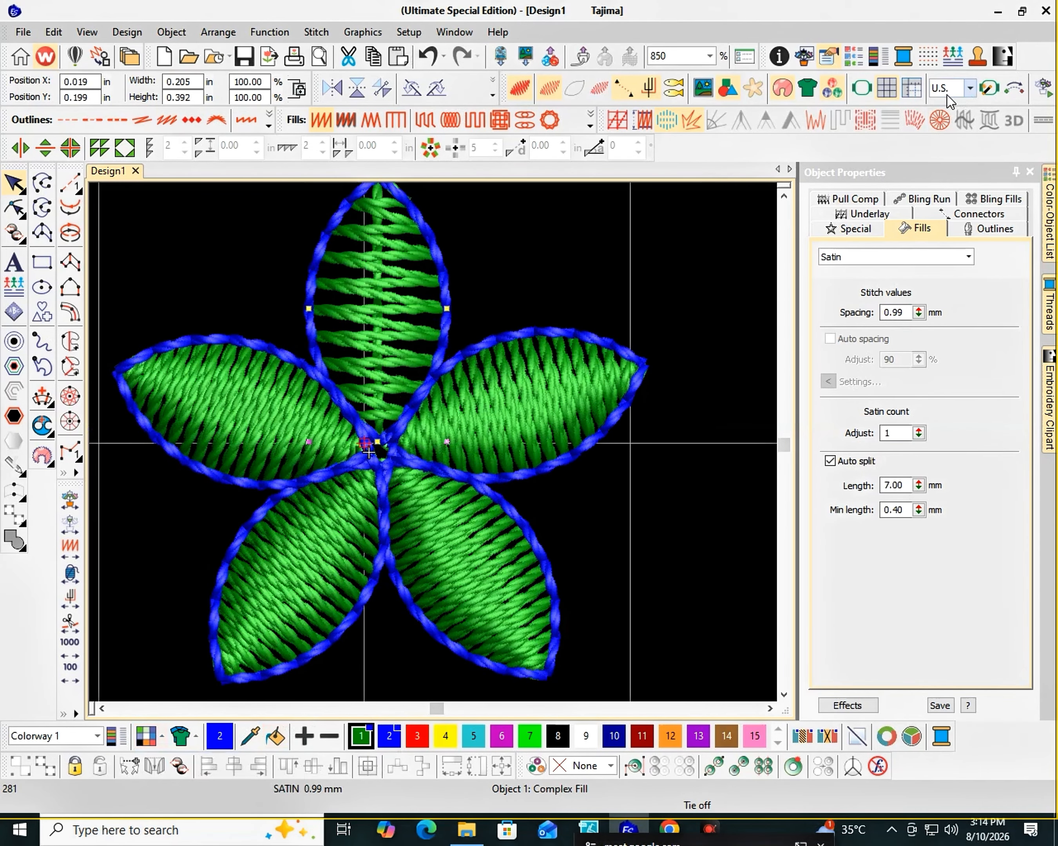
pyautogui.scroll(-3, 449, 444)
pyautogui.click(674, 375)
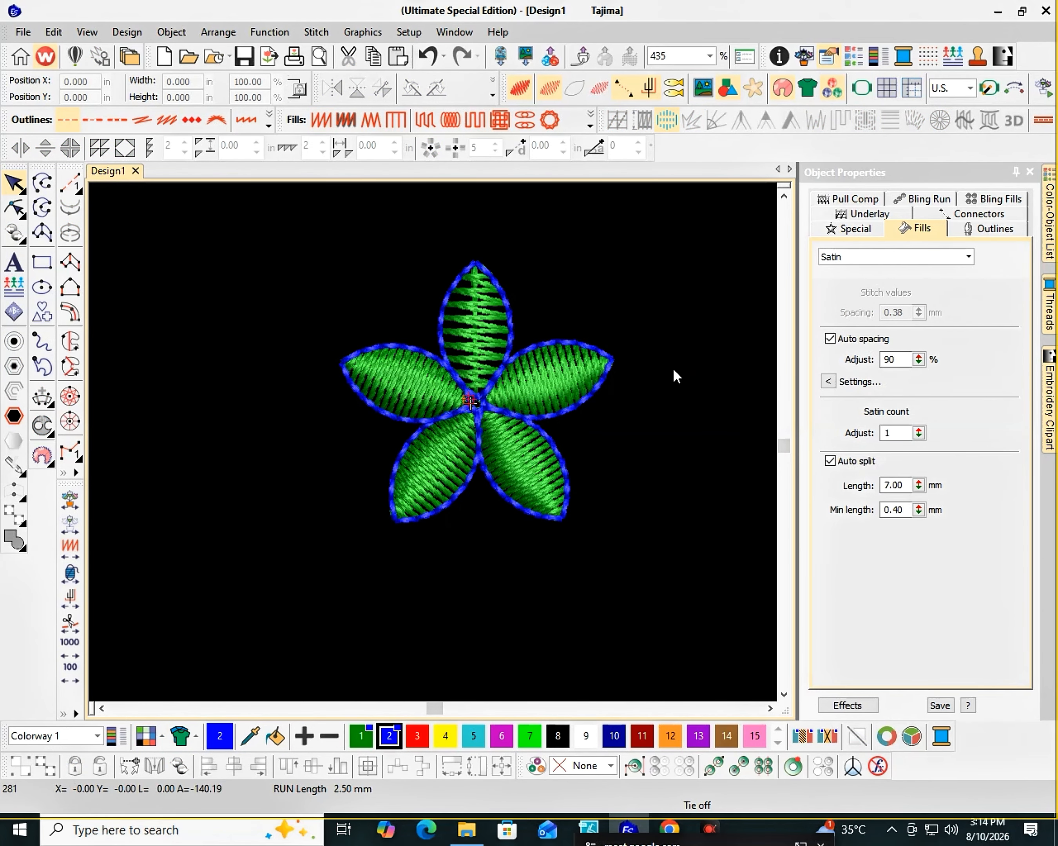
# - Select all satin fills by stitch type and set their spacing to 0.85 mm
pyautogui.hotkey('ctrl', 't')
pyautogui.press('Return')
pyautogui.click(902, 318)
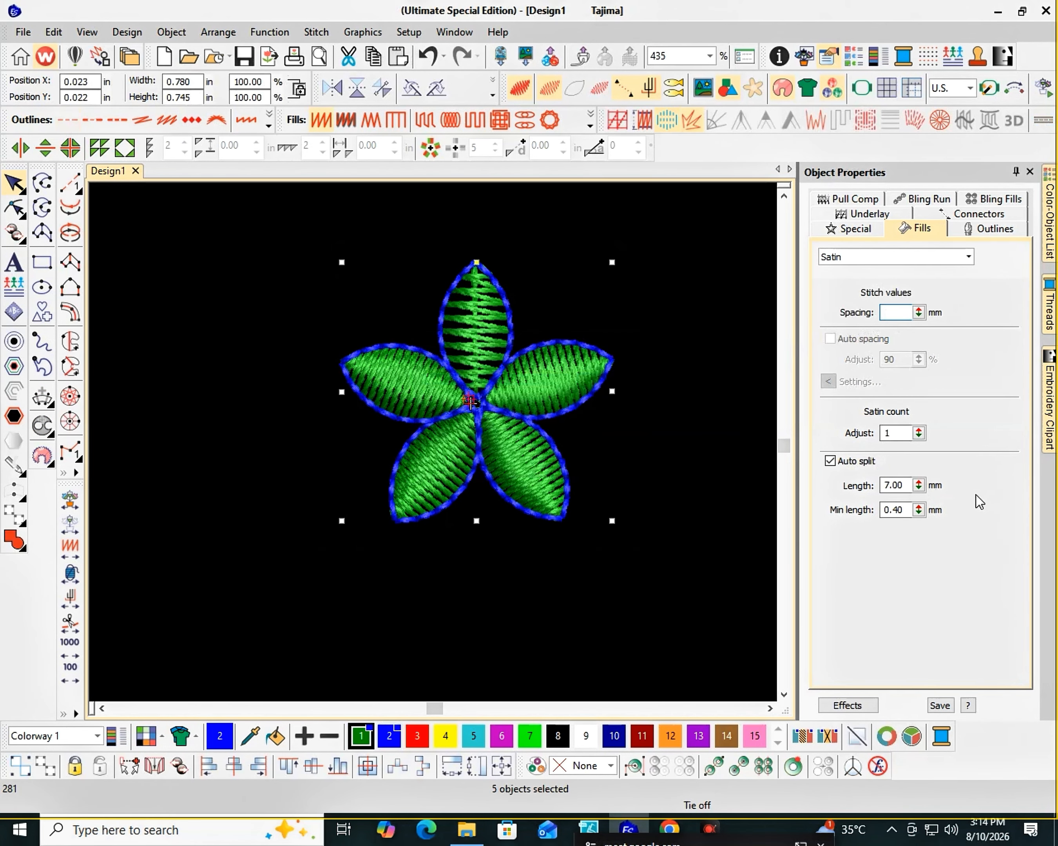
pyautogui.write('.85')
pyautogui.press('Return')
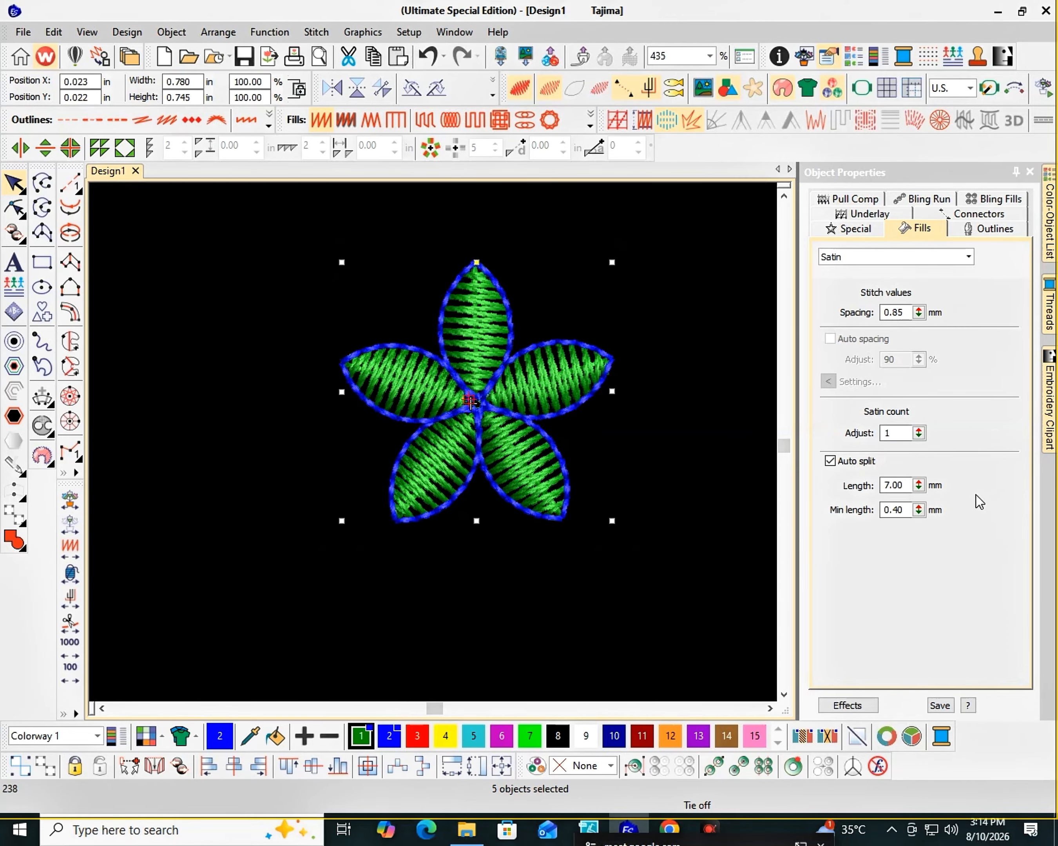
# - Select the whole flower, fills and outlines together, and scale it proportionally to a width of 3 in
pyautogui.press('0')
pyautogui.scroll(-8, 429, 427)
pyautogui.click(369, 375)
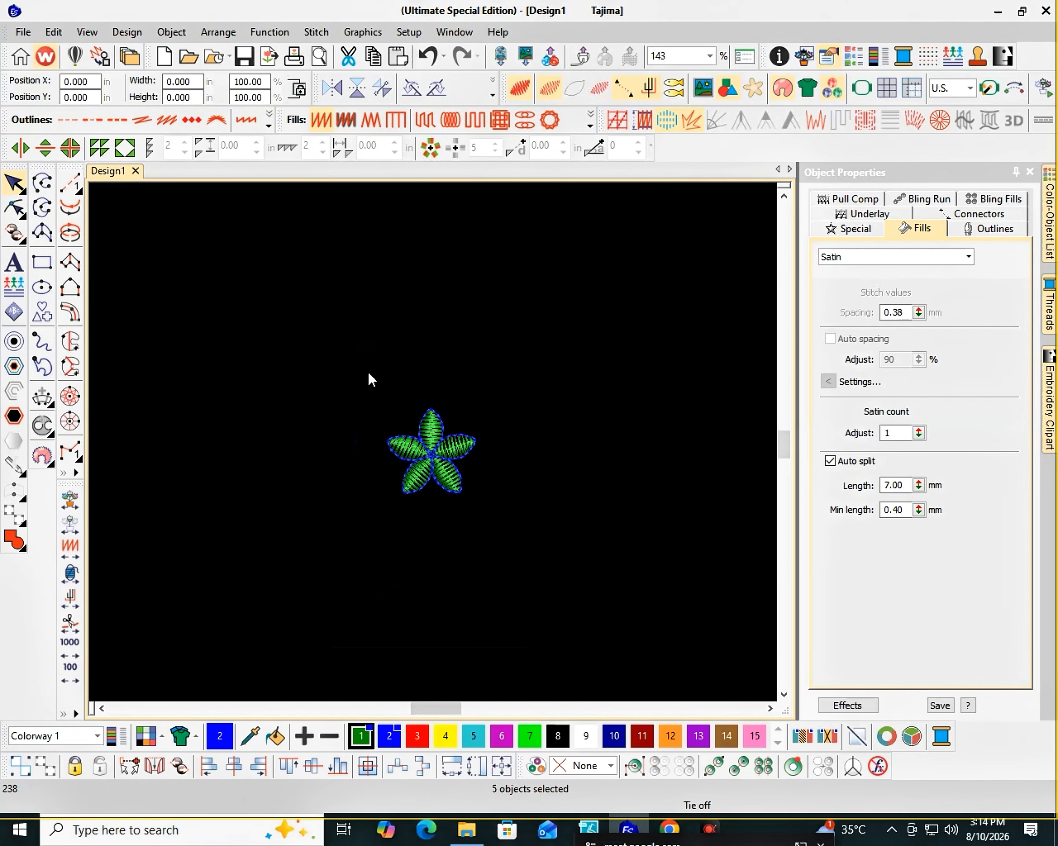
pyautogui.moveTo(368, 374); pyautogui.dragTo(536, 586)
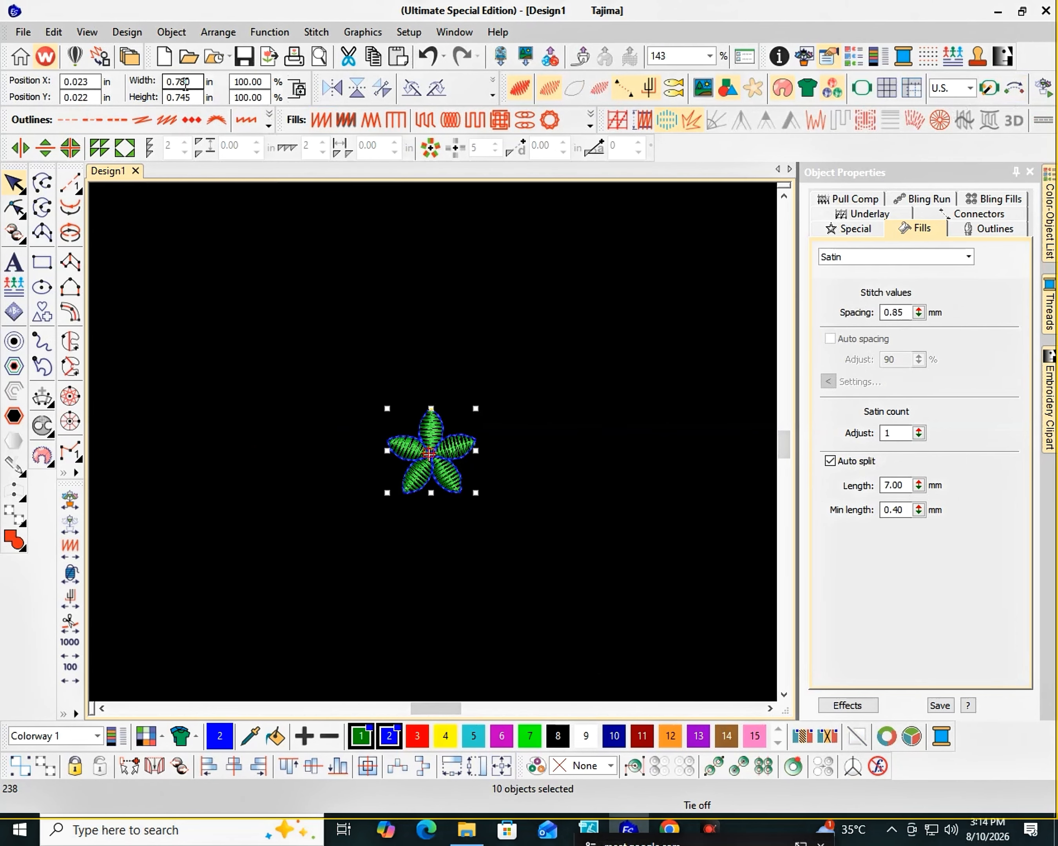
pyautogui.moveTo(191, 82); pyautogui.dragTo(171, 98)
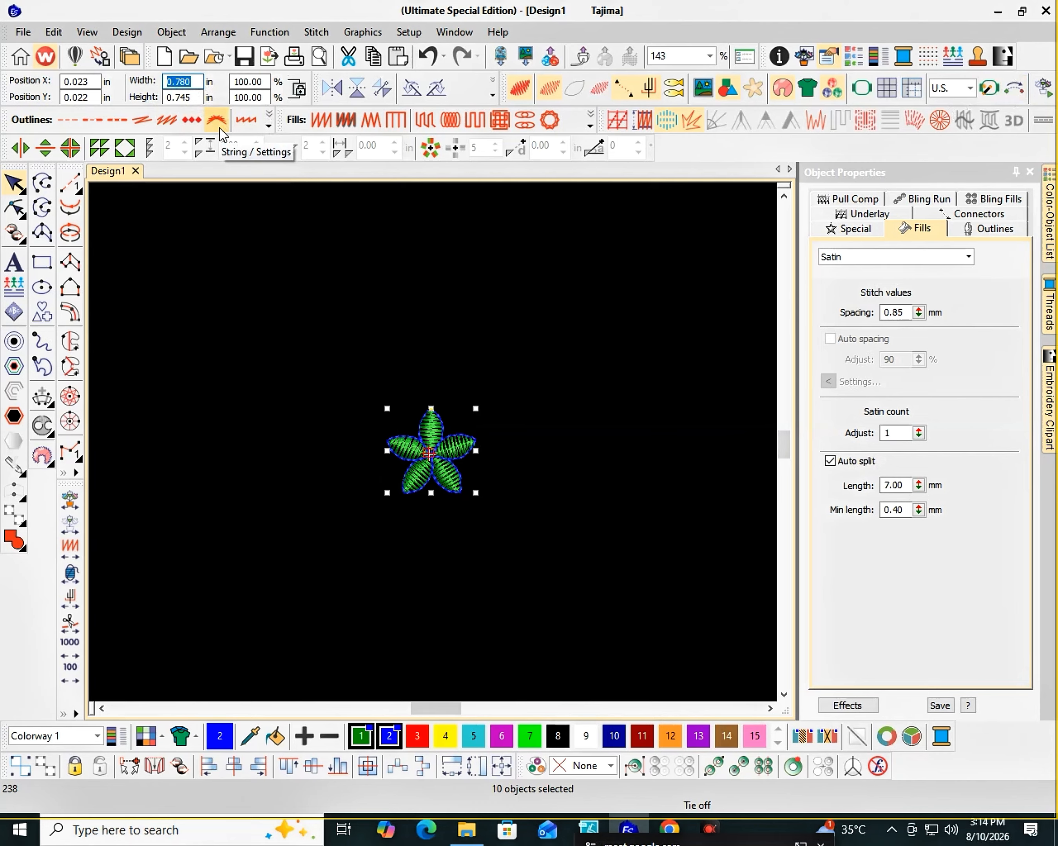
pyautogui.write('3.')
pyautogui.press('Return')
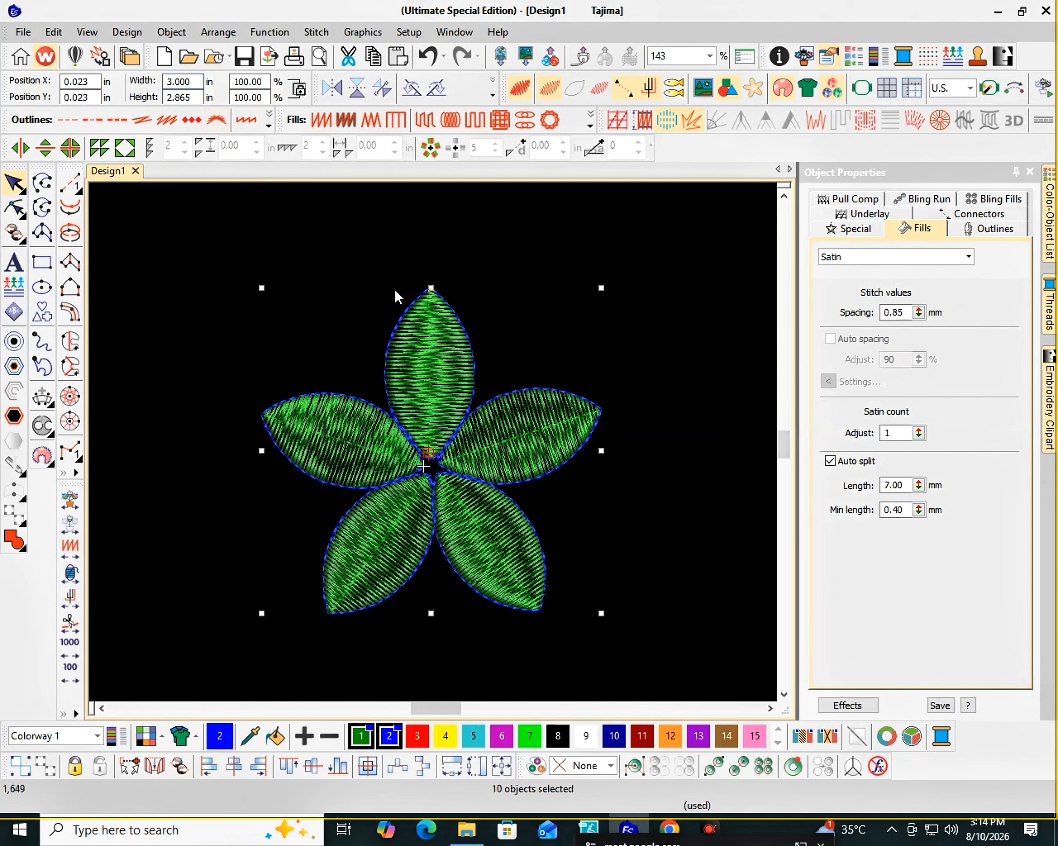
# - Set the satin spacing of all five enlarged petals to 0.90 mm and inspect the stitches up close
pyautogui.click(525, 336)
pyautogui.press('0')
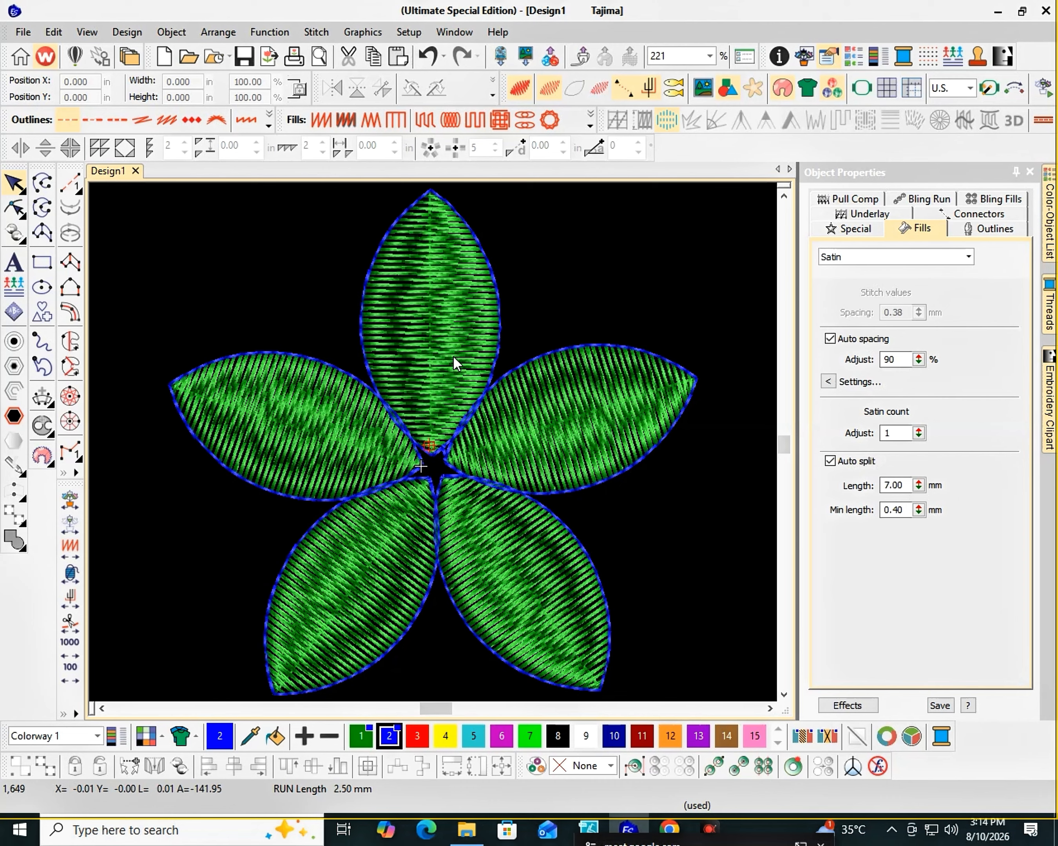
pyautogui.hotkey('ctrl', 'shift', 't')
pyautogui.press('Return')
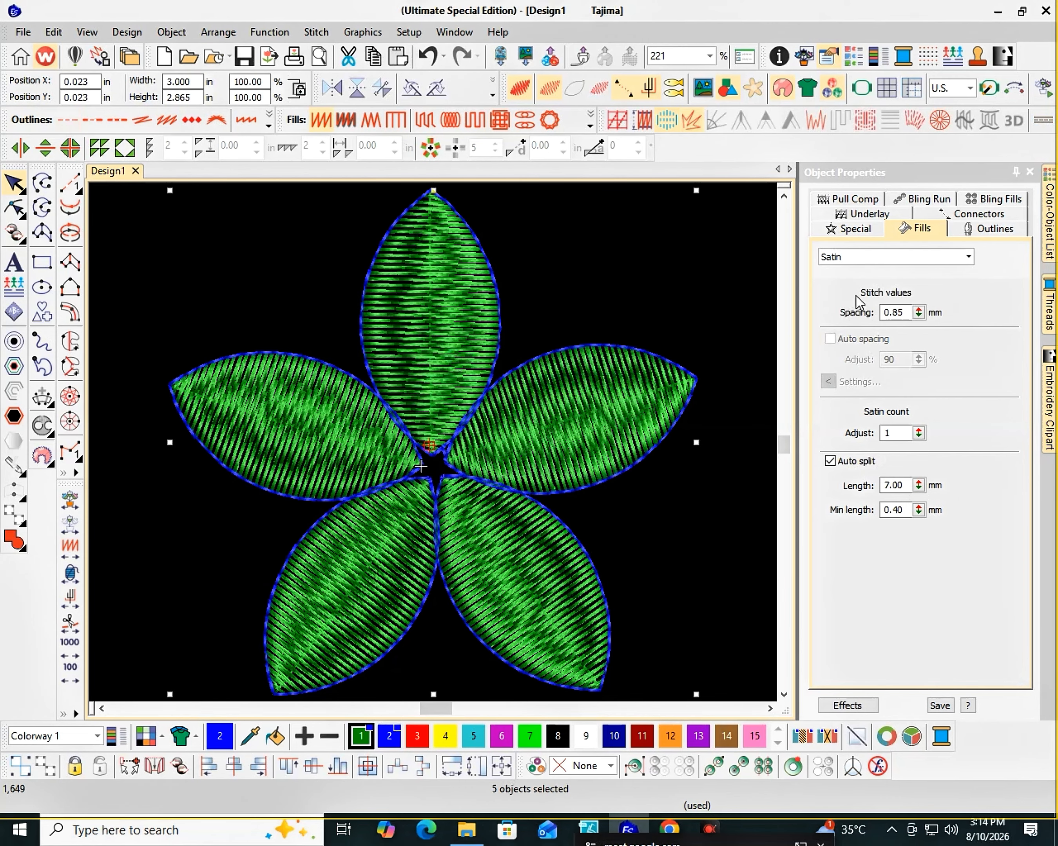
pyautogui.click(883, 312)
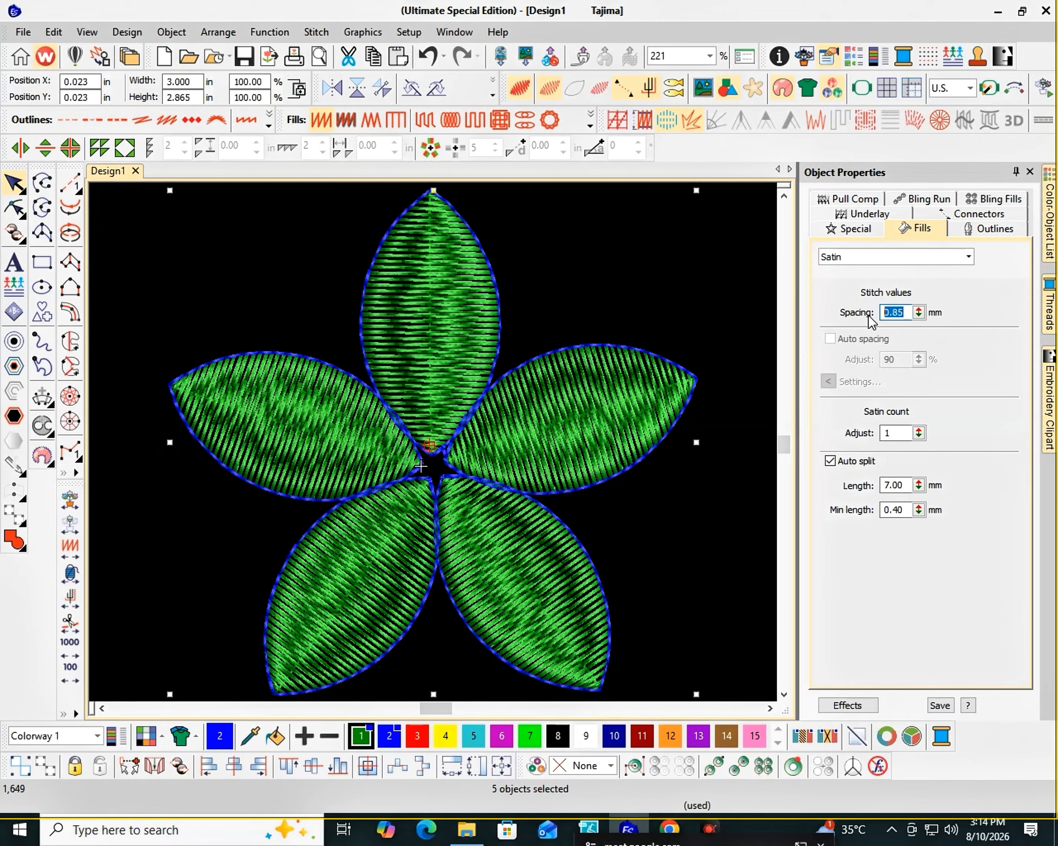
pyautogui.write('.90')
pyautogui.press('Return')
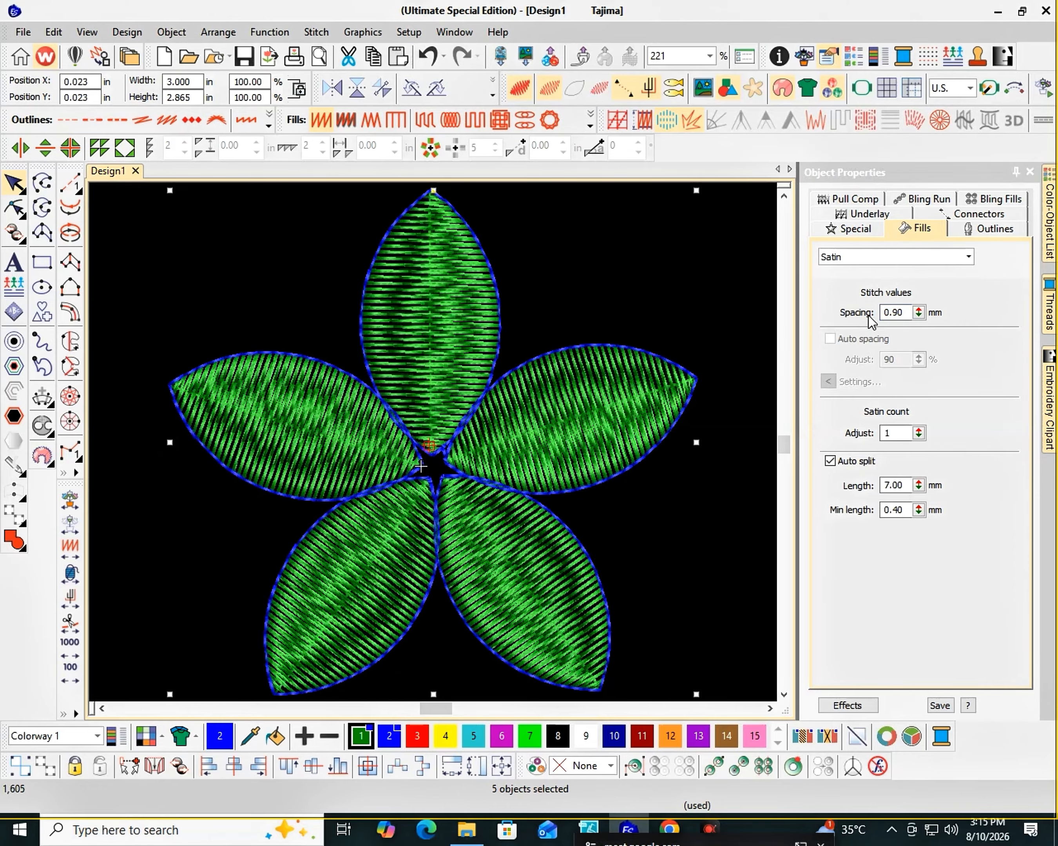
pyautogui.scroll(4, 433, 442)
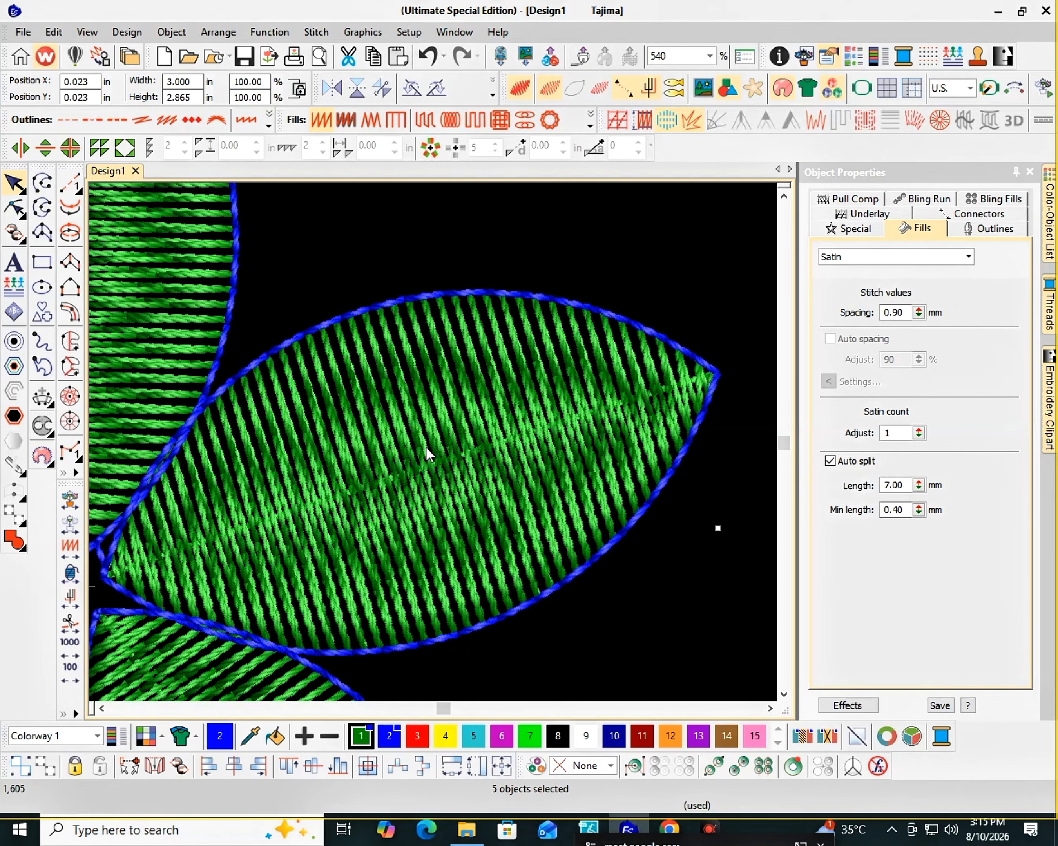
pyautogui.scroll(5, 433, 442)
pyautogui.scroll(-6, 433, 442)
pyautogui.scroll(-3, 433, 441)
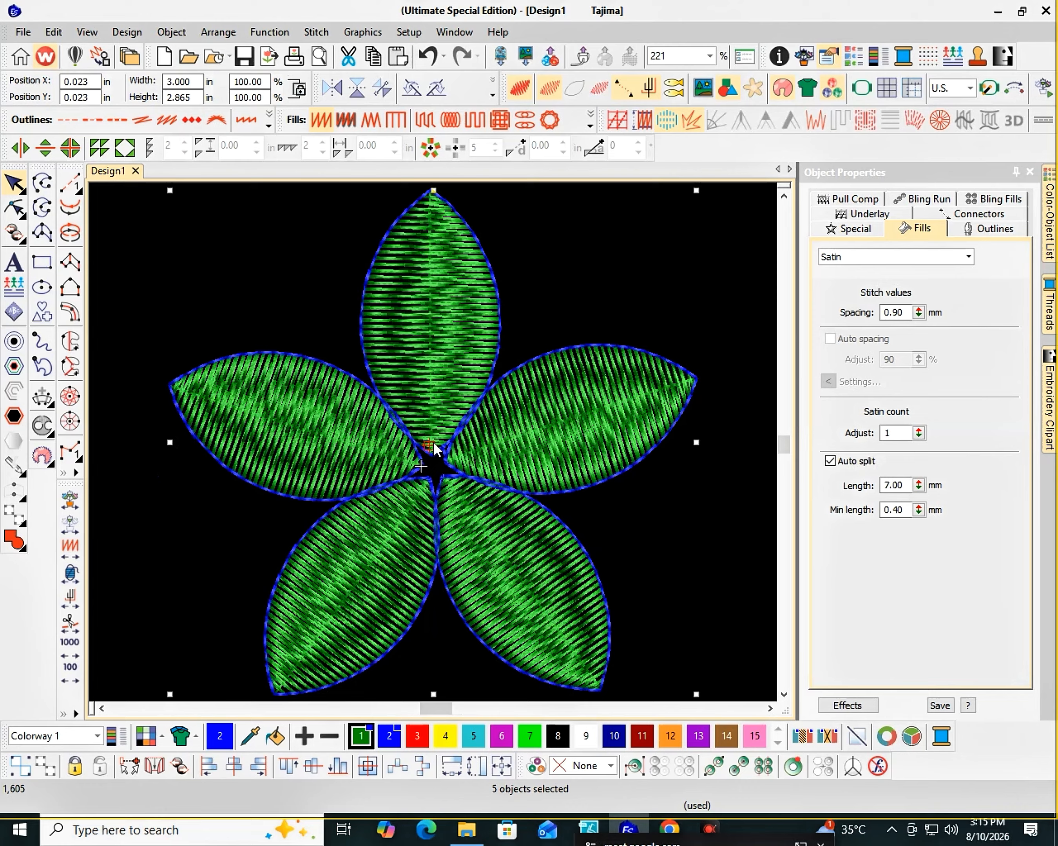
# - Select all satin petals by stitch type and convert their fills to Tatami
pyautogui.click(635, 309)
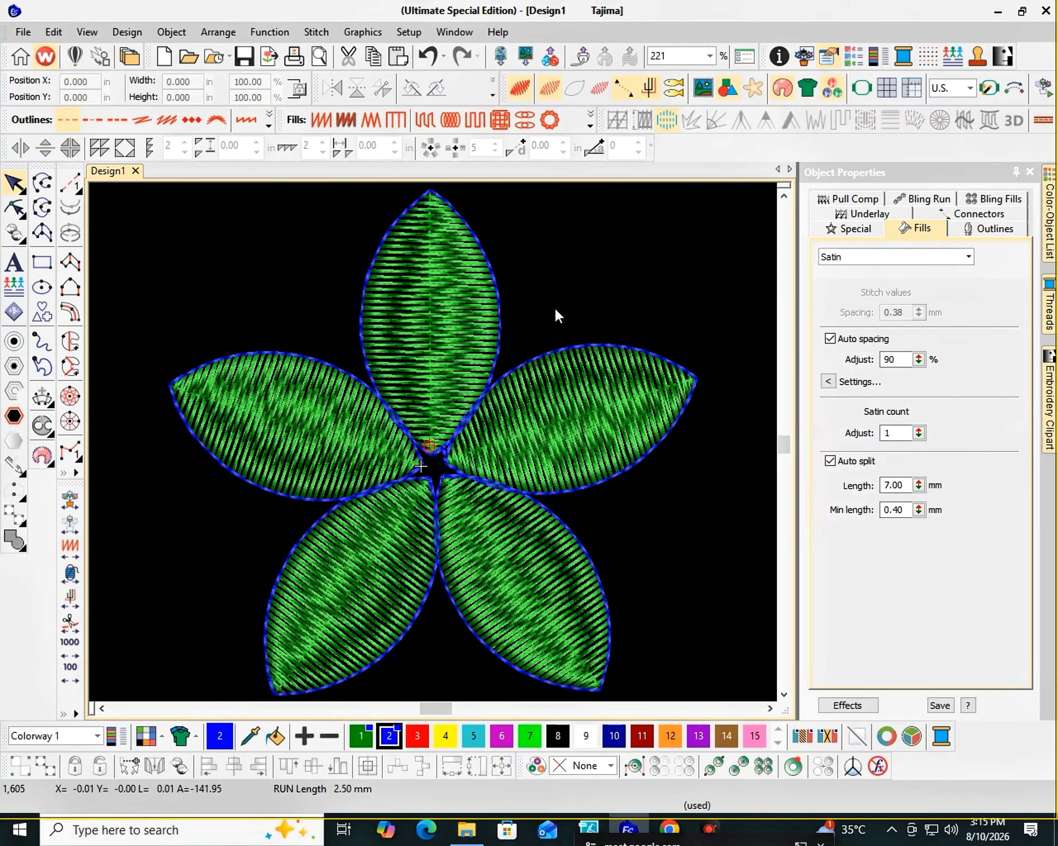
pyautogui.hotkey('ctrl', 'f')
pyautogui.press('Up')
pyautogui.press('Return')
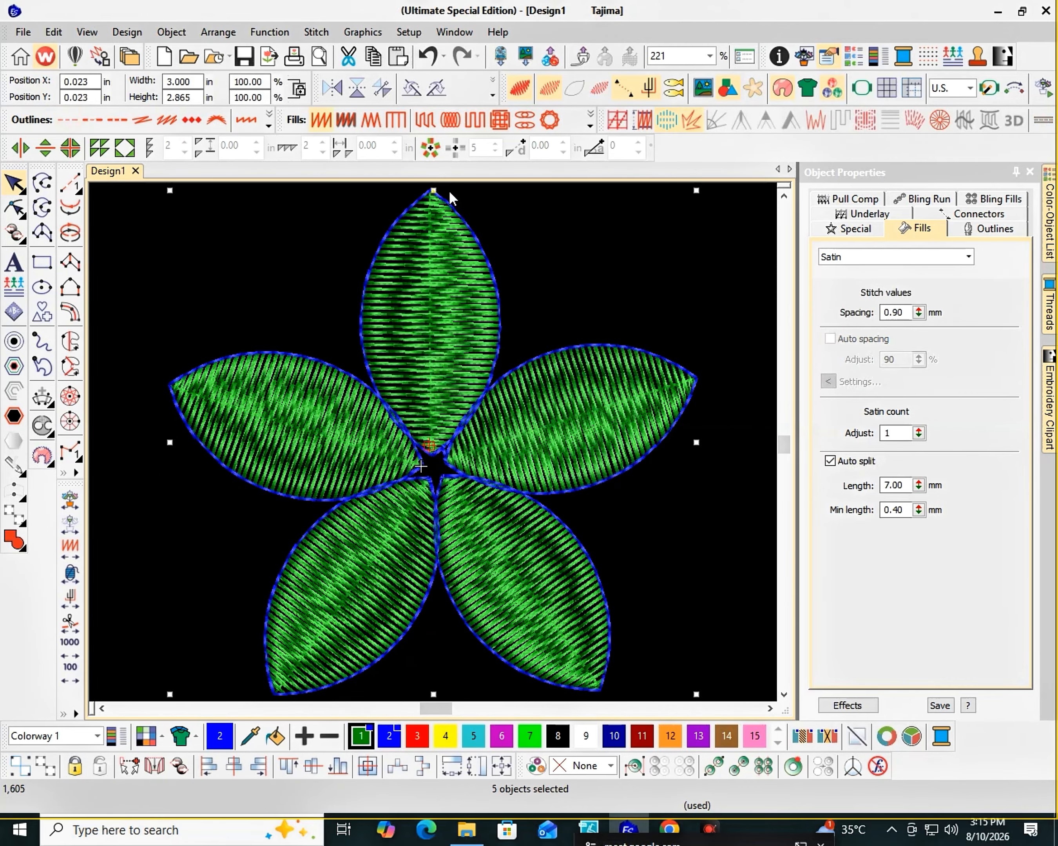
pyautogui.click(425, 124)
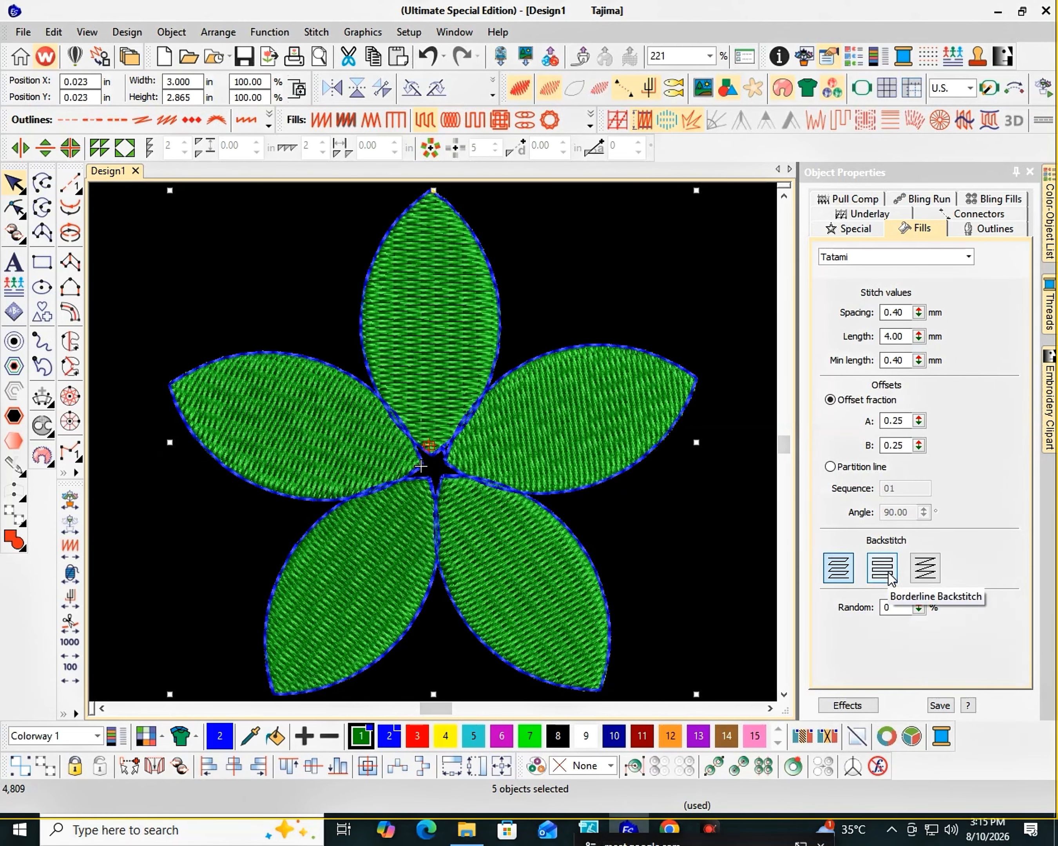
# - Give the Tatami petals Borderline Backstitch and a stitch spacing of 1.20 mm
pyautogui.click(882, 568)
pyautogui.click(894, 312)
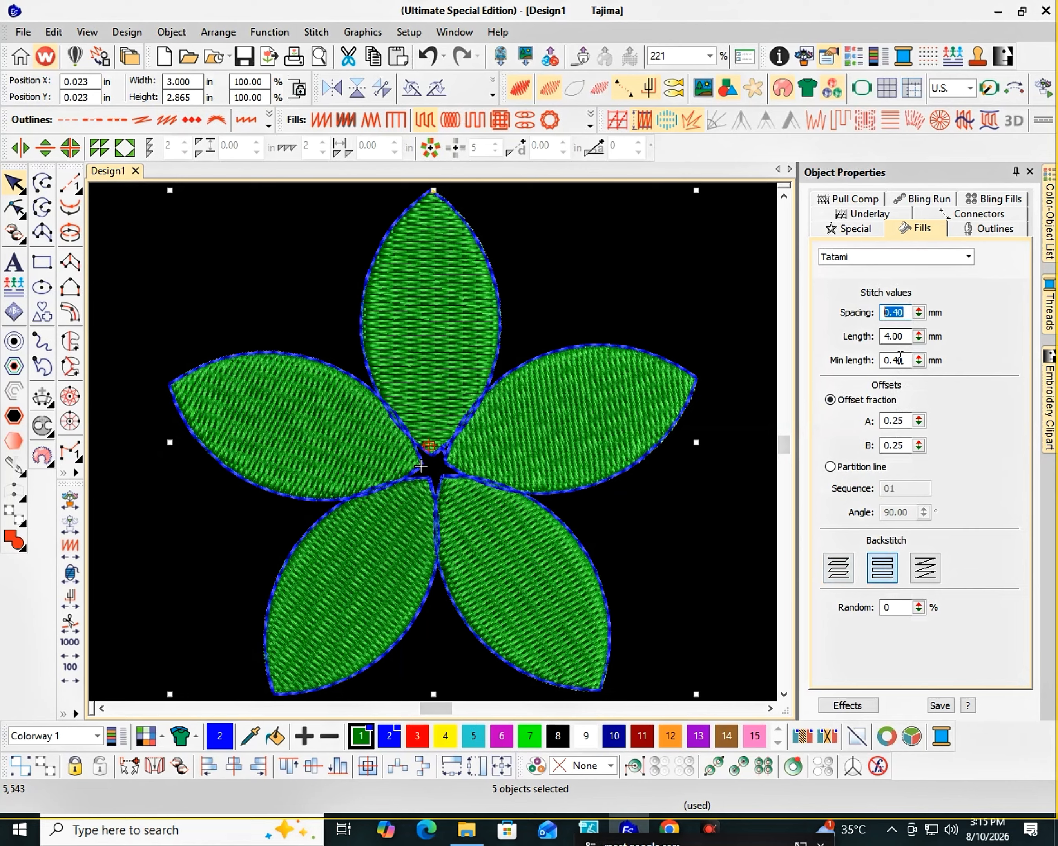
pyautogui.press('BackSpace')
pyautogui.write('1.2')
pyautogui.press('Return')
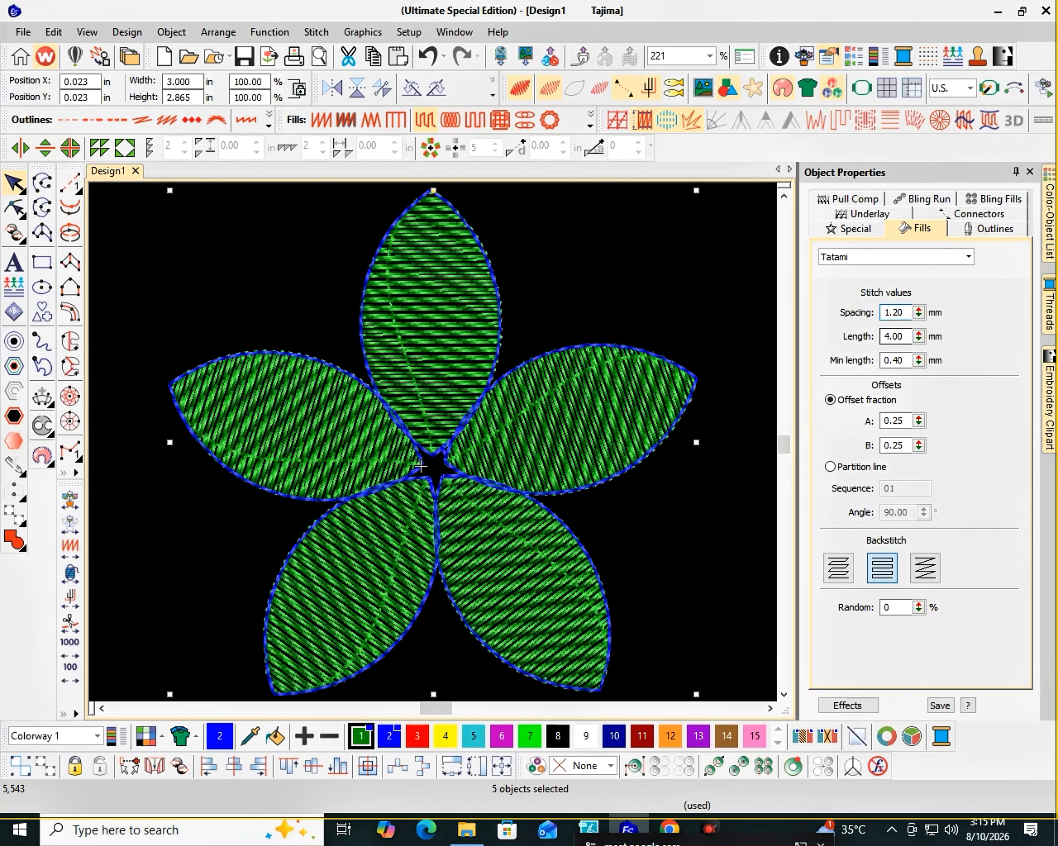
# - Inspect the Tatami stitches at the petal edges and switch the fills' backstitch to the zigzag-shaped third type
pyautogui.scroll(5, 428, 440)
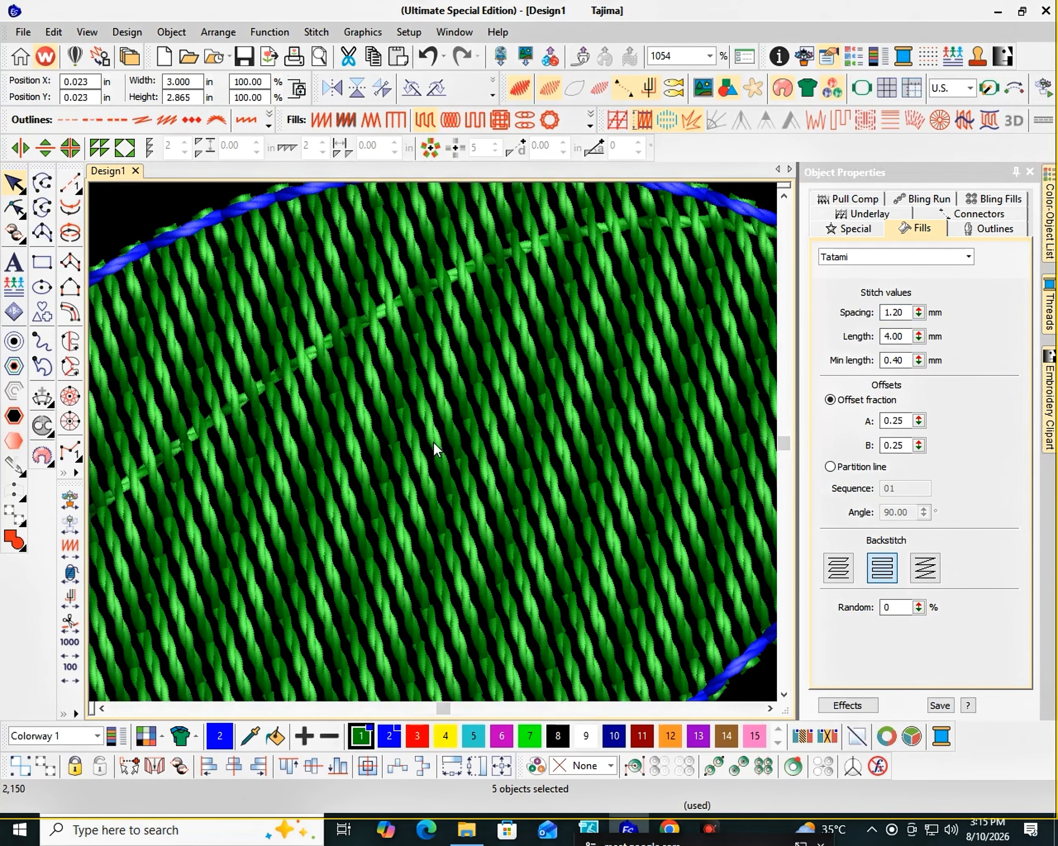
pyautogui.scroll(-2, 432, 441)
pyautogui.scroll(5, 432, 441)
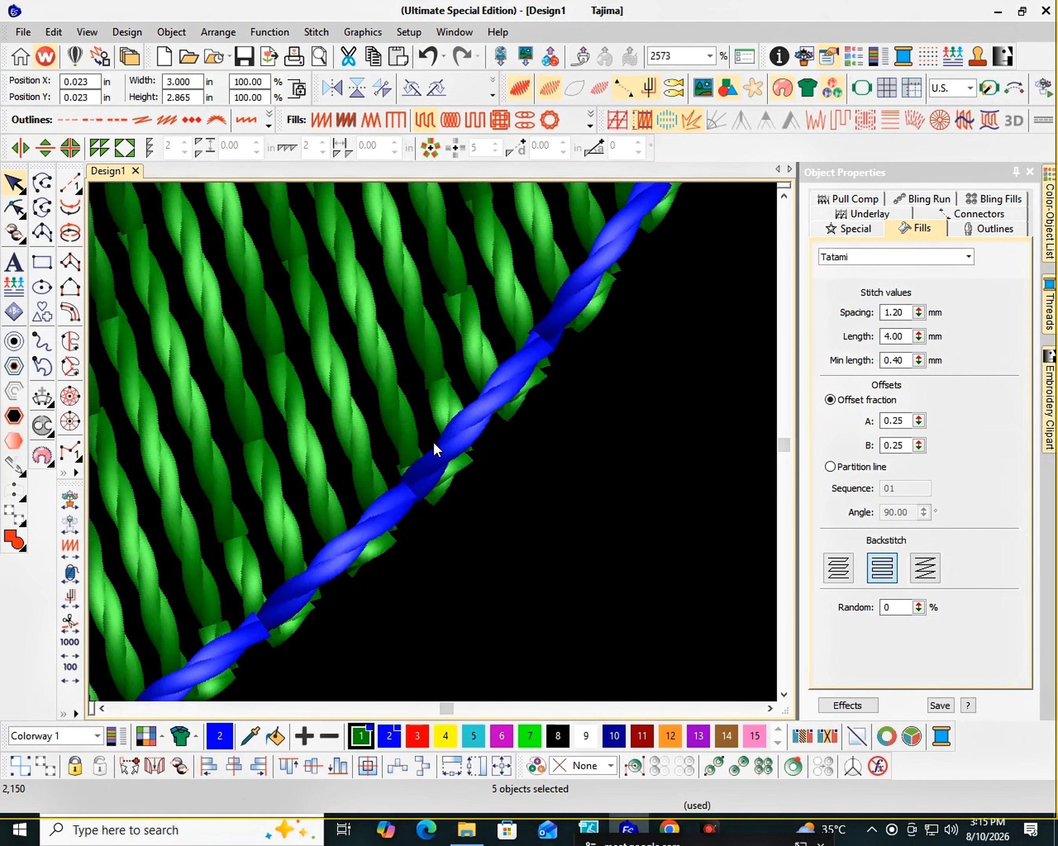
pyautogui.click(925, 567)
pyautogui.scroll(-7, 432, 442)
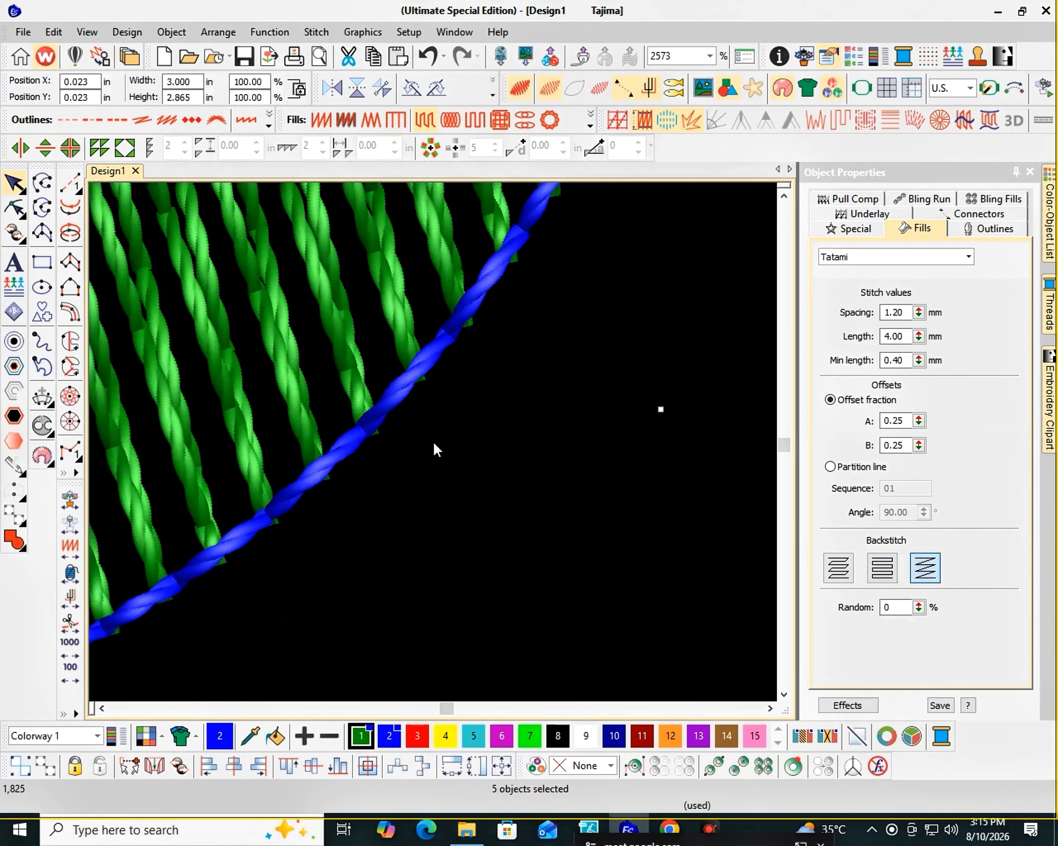
pyautogui.scroll(5, 422, 462)
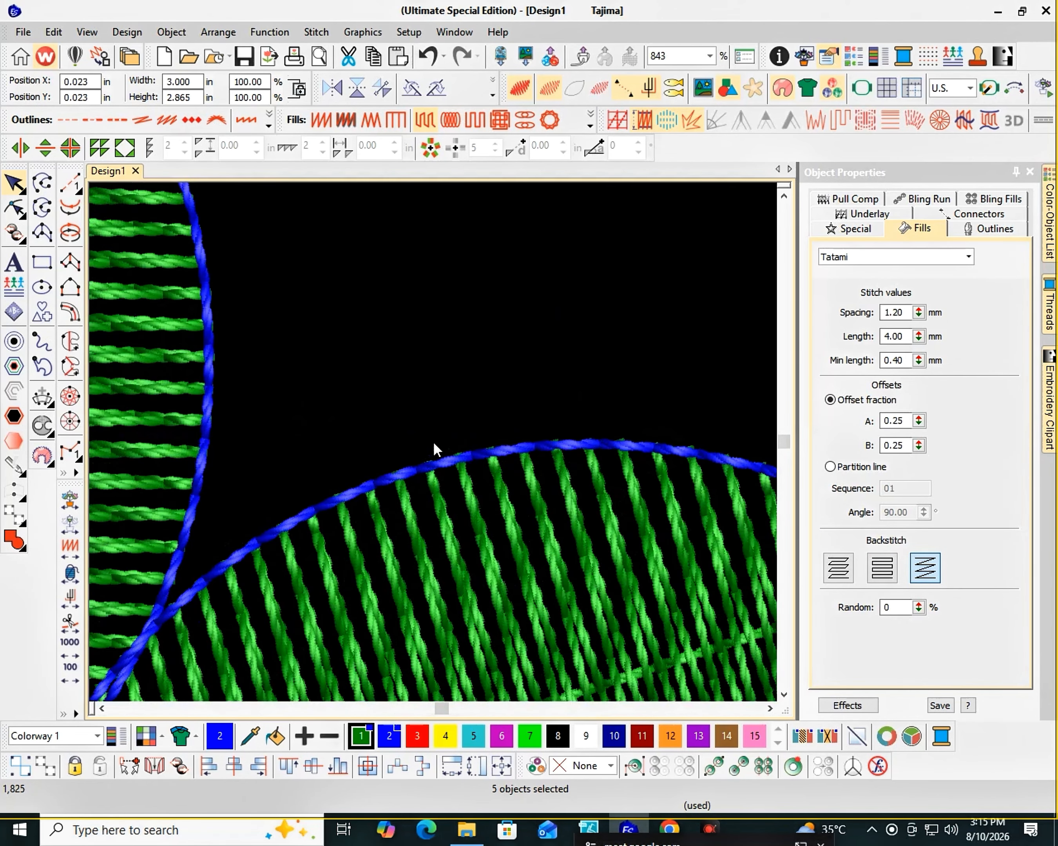
# - Select all run outlines by stitch type and try to convert them to Backstitch
pyautogui.press('Escape')
pyautogui.hotkey('ctrl', 'f')
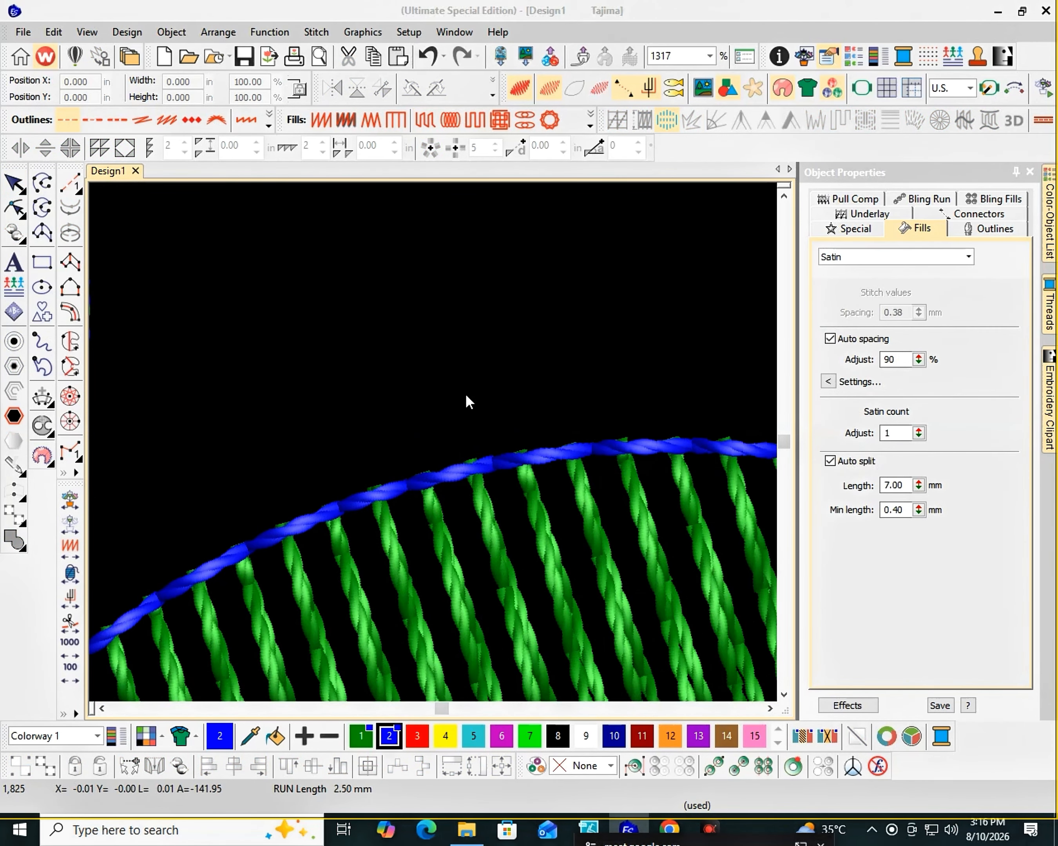
pyautogui.doubleClick(465, 393)
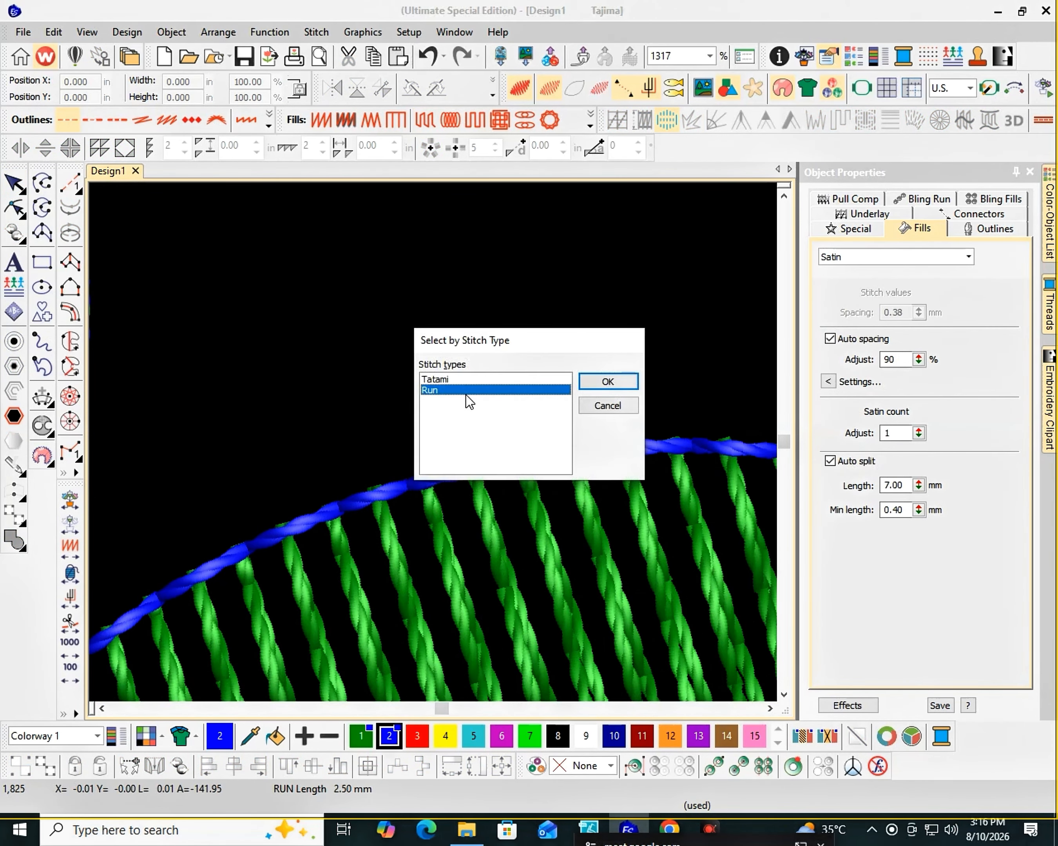
pyautogui.click(81, 195)
pyautogui.click(165, 190)
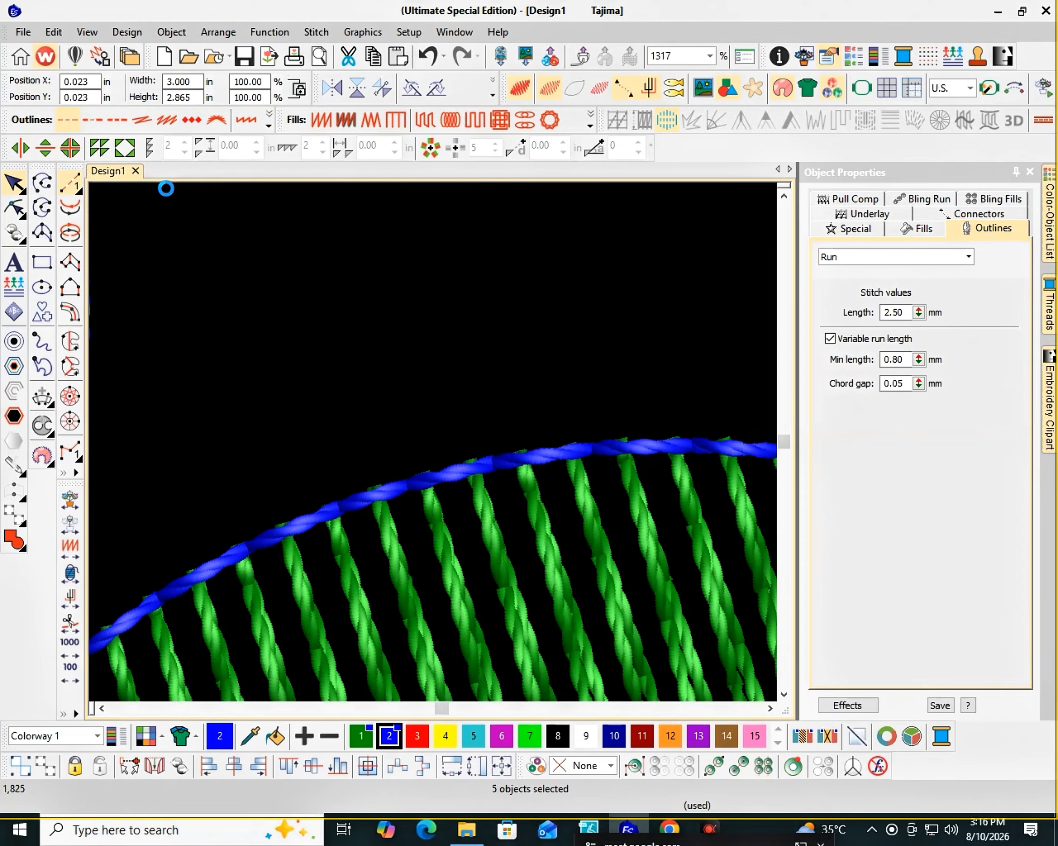
# - Convert the blue run outlines of the top petal and the right petal to Backstitch one at a time
pyautogui.scroll(-7, 431, 441)
pyautogui.press('Escape')
pyautogui.click(363, 418)
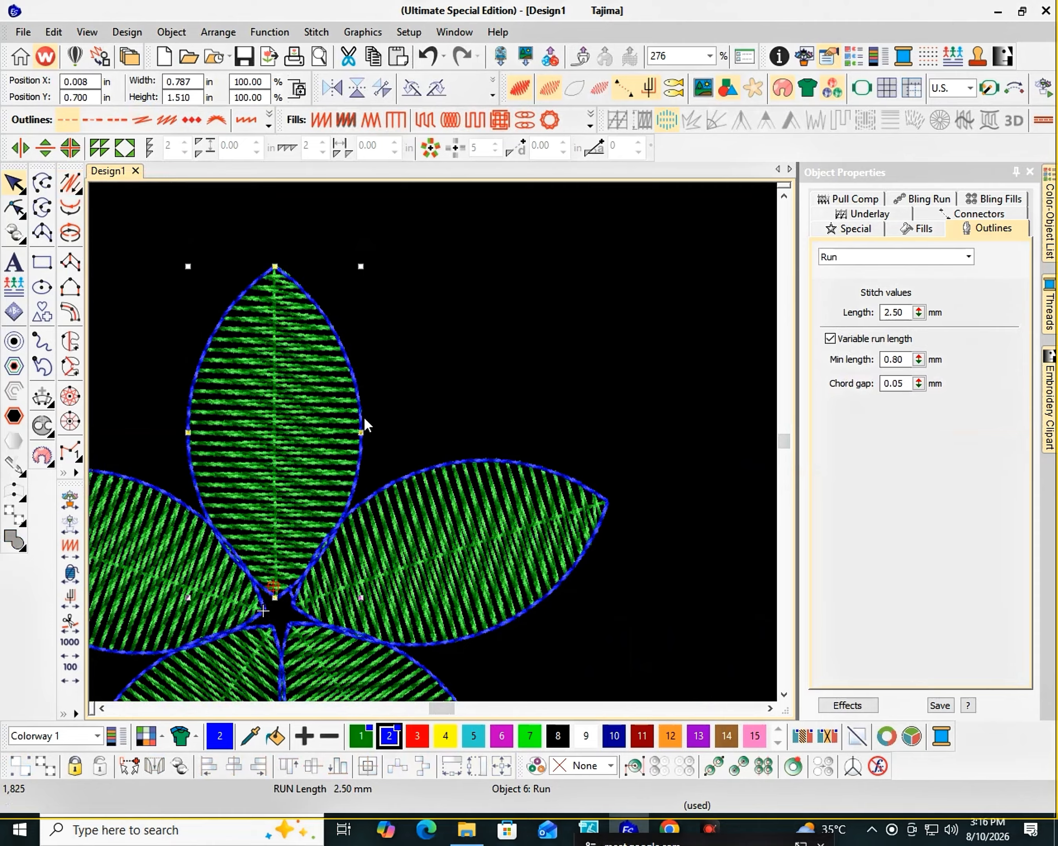
pyautogui.click(69, 183)
pyautogui.press('Escape')
pyautogui.click(401, 477)
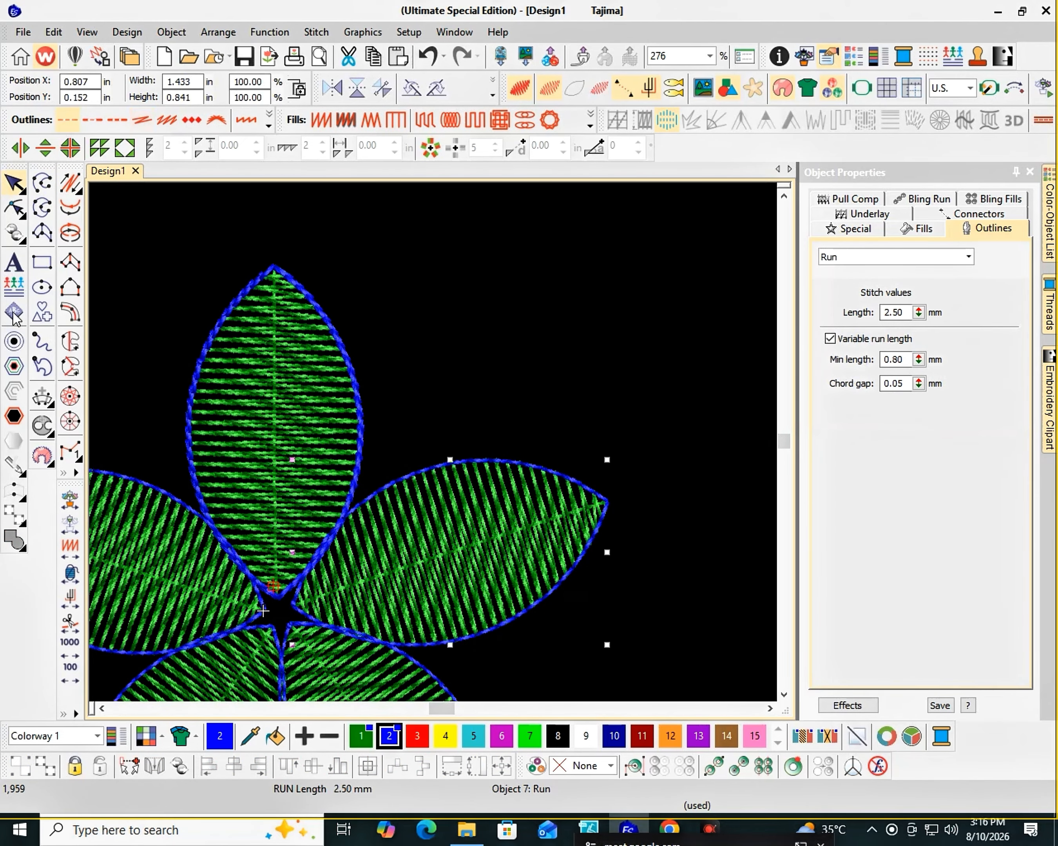
pyautogui.click(69, 184)
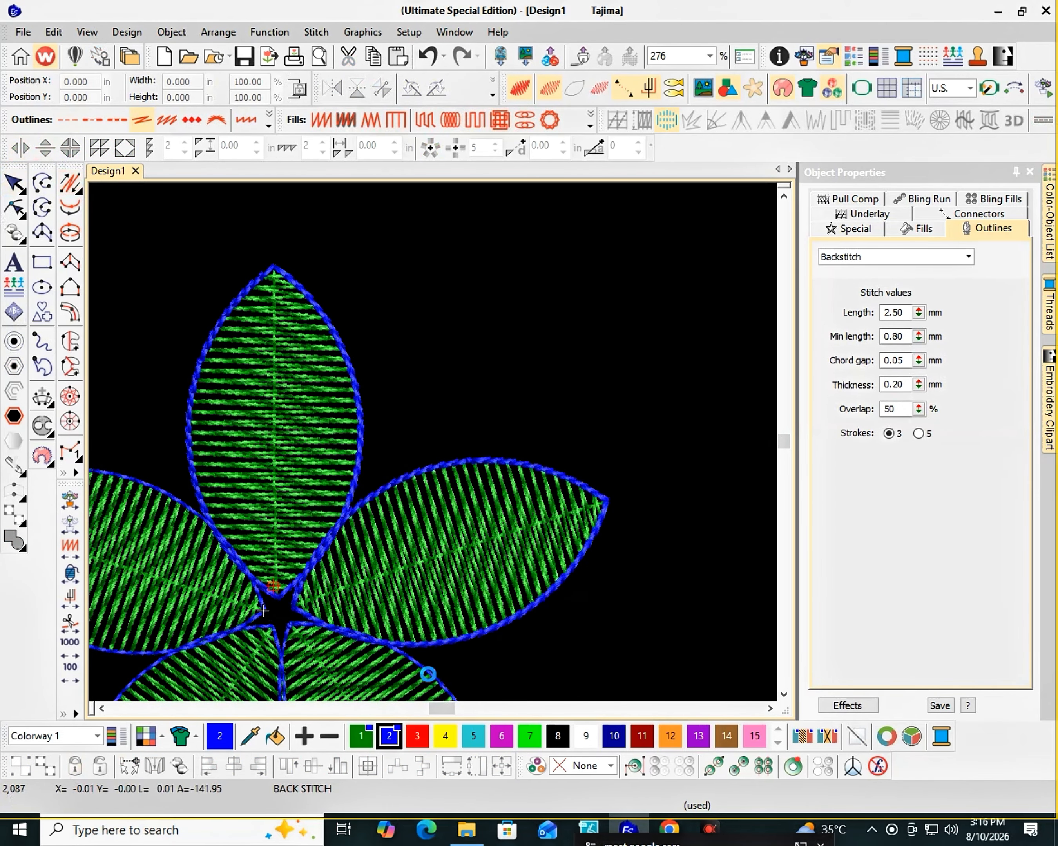
# - Convert the blue outlines of the two lower petals and the left petal to Backstitch individually
pyautogui.click(428, 674)
pyautogui.click(69, 184)
pyautogui.press('Escape')
pyautogui.click(271, 624)
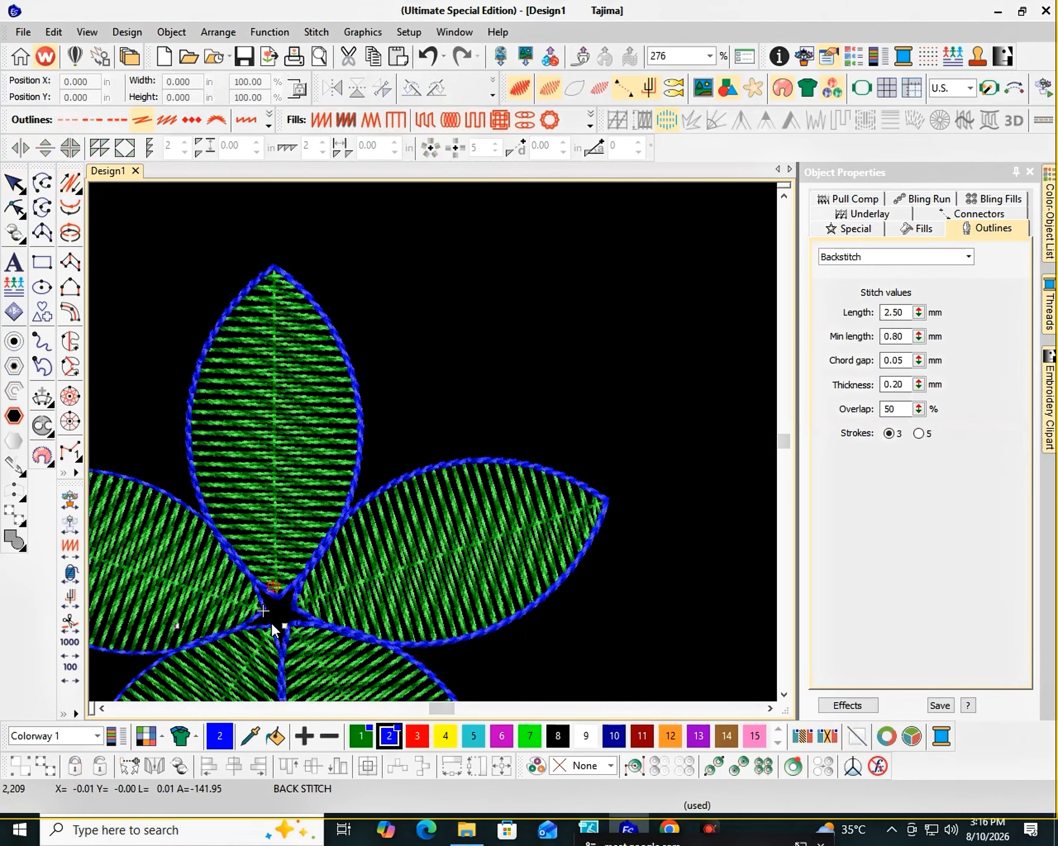
pyautogui.click(70, 183)
pyautogui.press('Escape')
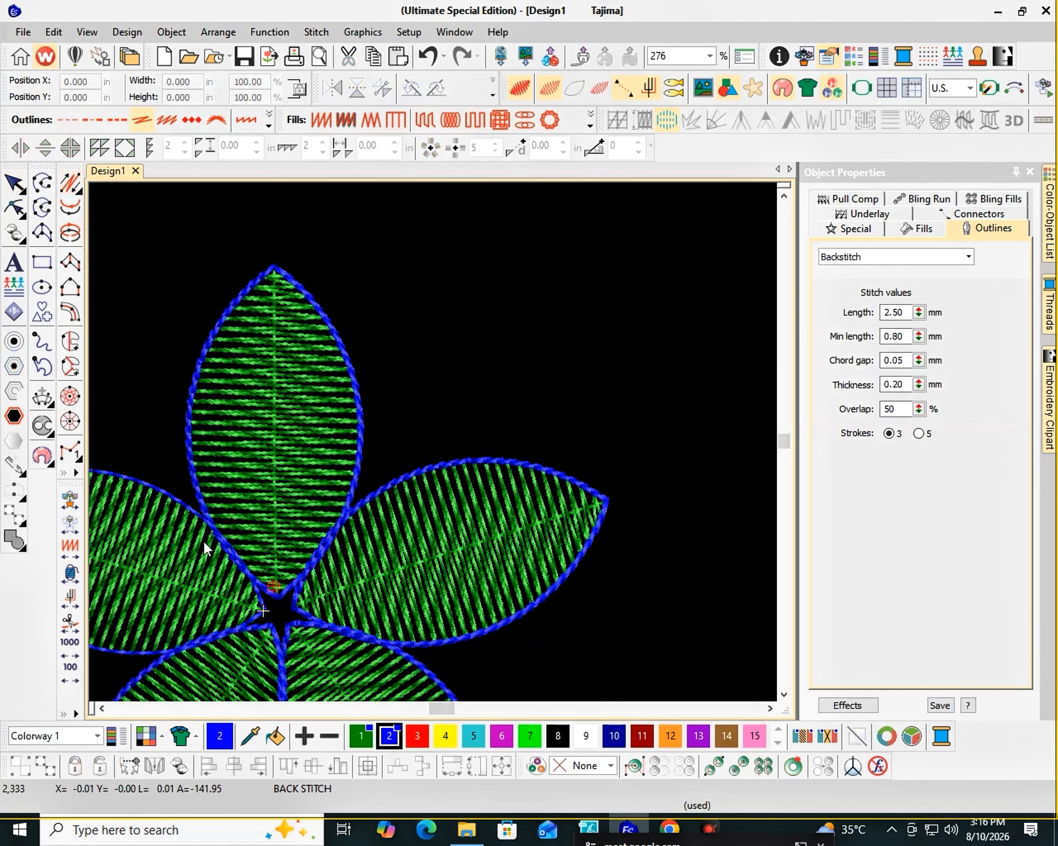
pyautogui.click(126, 476)
pyautogui.click(70, 184)
pyautogui.press('Escape')
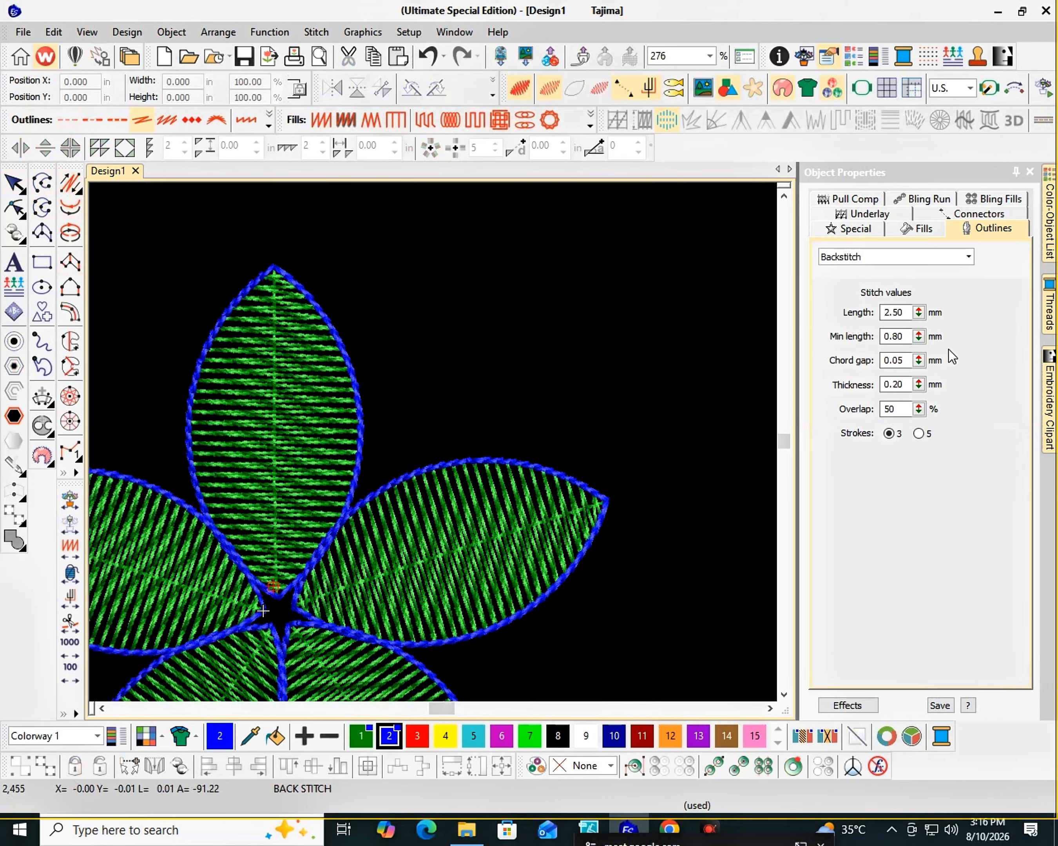
# - Select all green Tatami petal fills by stitch type and set their stitch spacing to 0.60 mm
pyautogui.hotkey('ctrl', 'alt', 's')
pyautogui.press('Return')
pyautogui.doubleClick(885, 313)
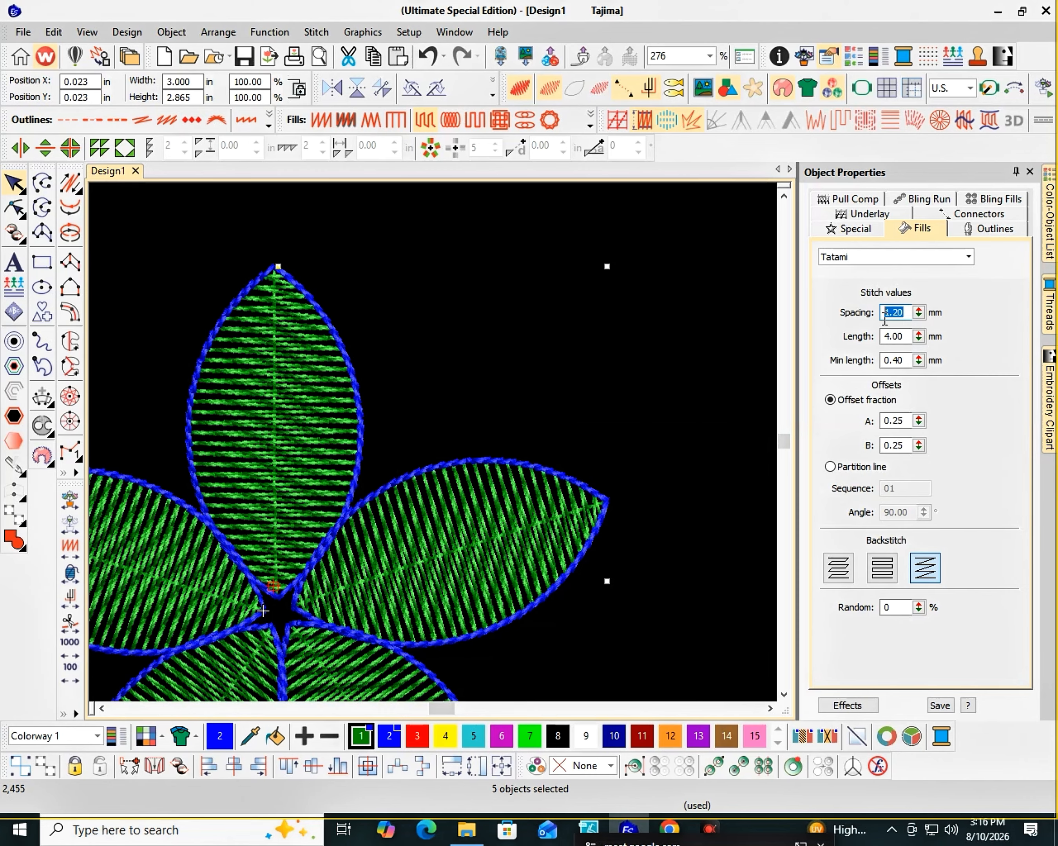
pyautogui.press('BackSpace')
pyautogui.write('0.')
pyautogui.press('BackSpace')
pyautogui.press('BackSpace')
pyautogui.write('.60')
pyautogui.press('Return')
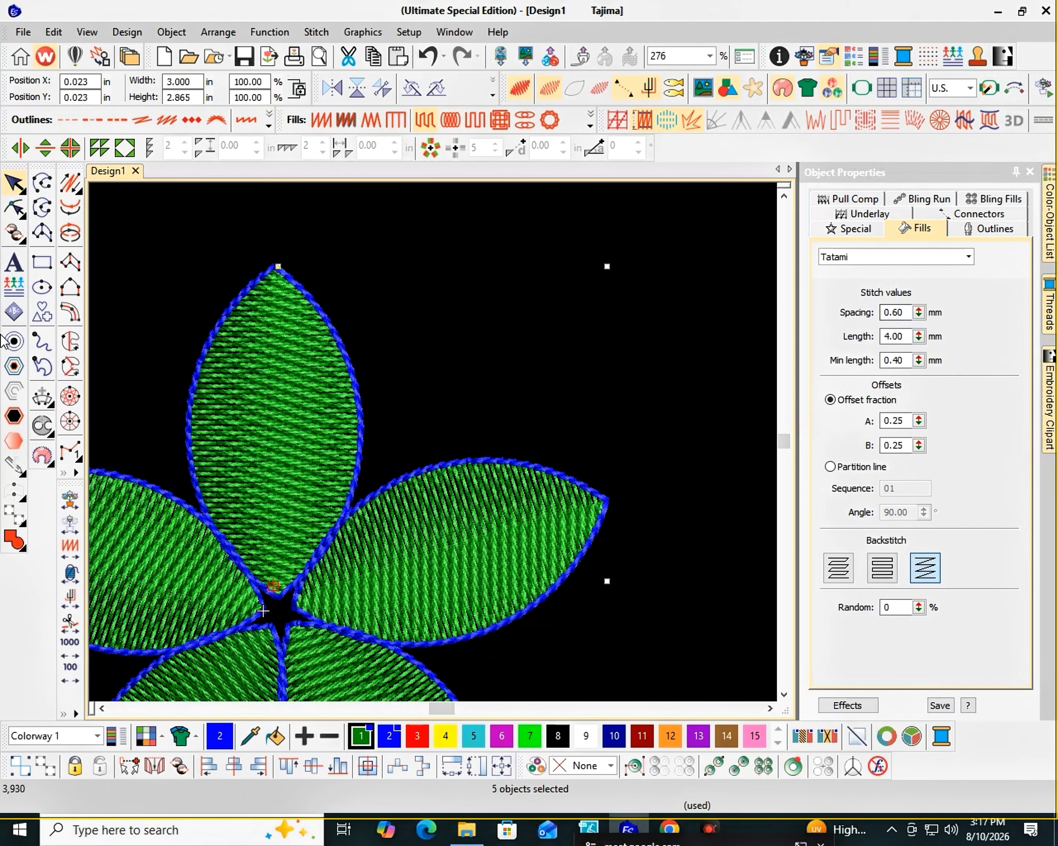
# - Set the selected Tatami fills' stitch spacing to 50 mm and show the whole flower
pyautogui.scroll(5, 433, 442)
pyautogui.scroll(-6, 433, 442)
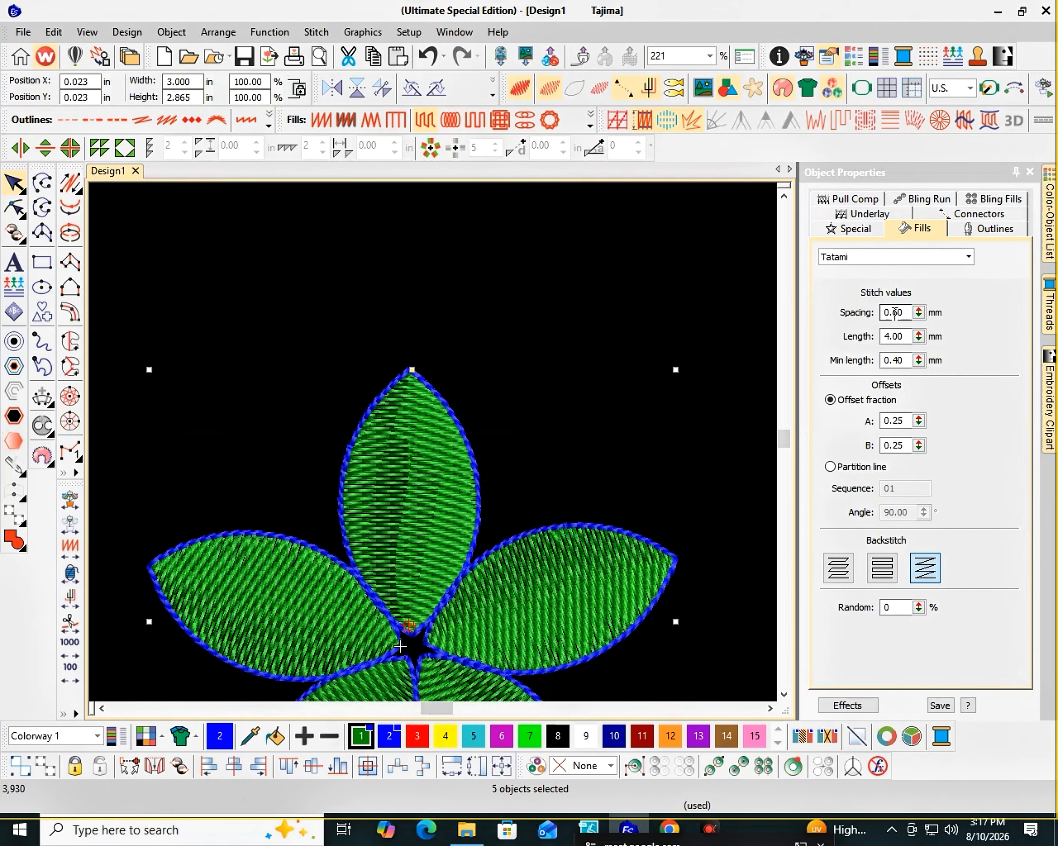
pyautogui.moveTo(894, 312); pyautogui.dragTo(806, 308)
pyautogui.write('50')
pyautogui.press('Return')
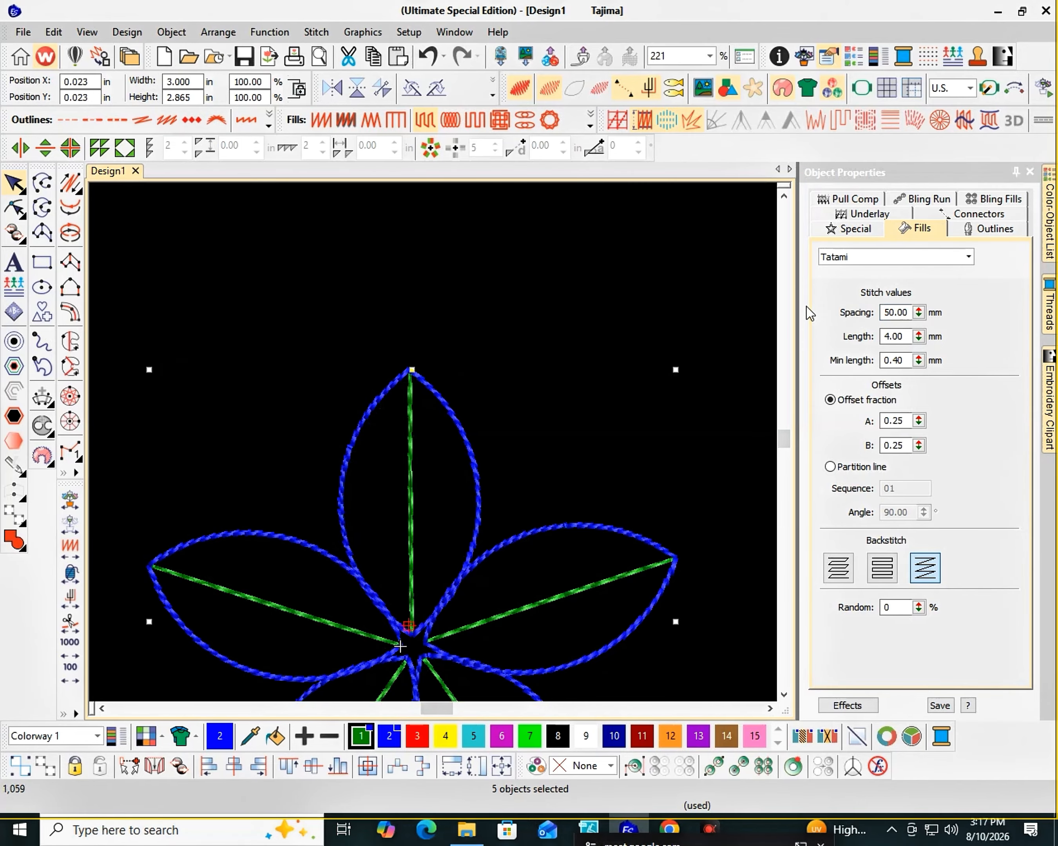
pyautogui.press('0')
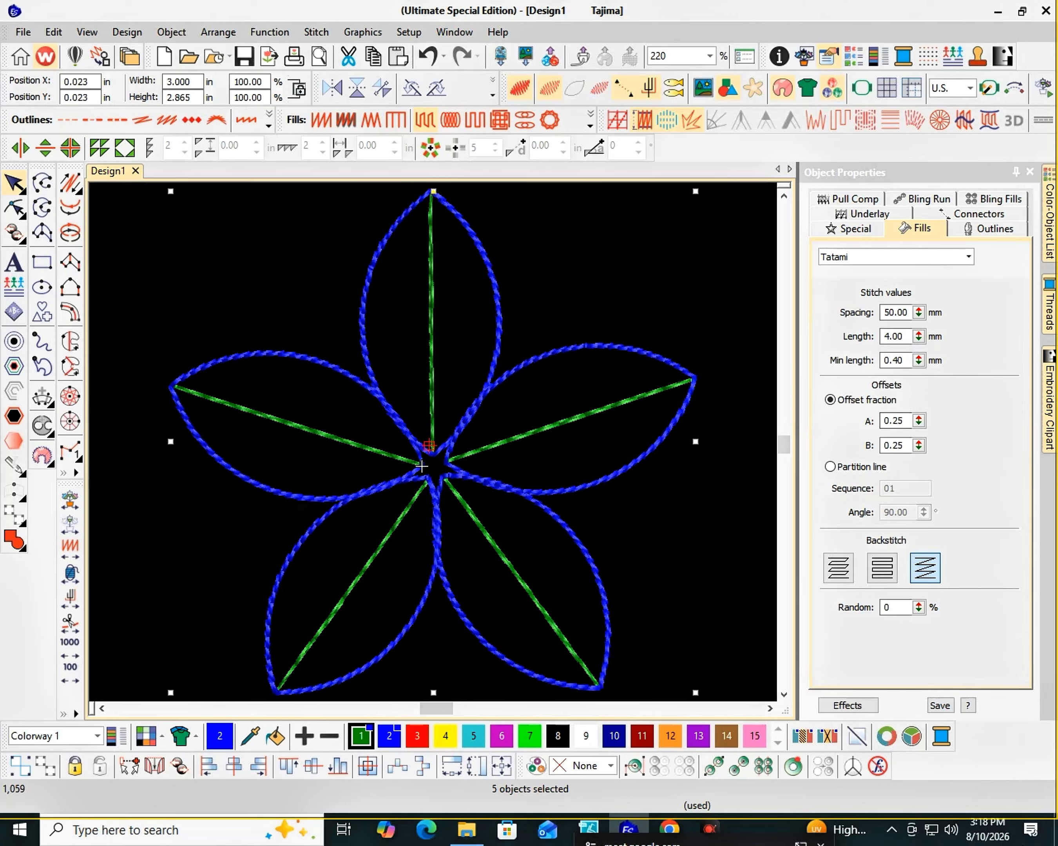
pyautogui.moveTo(737, 843); pyautogui.dragTo(787, 238)
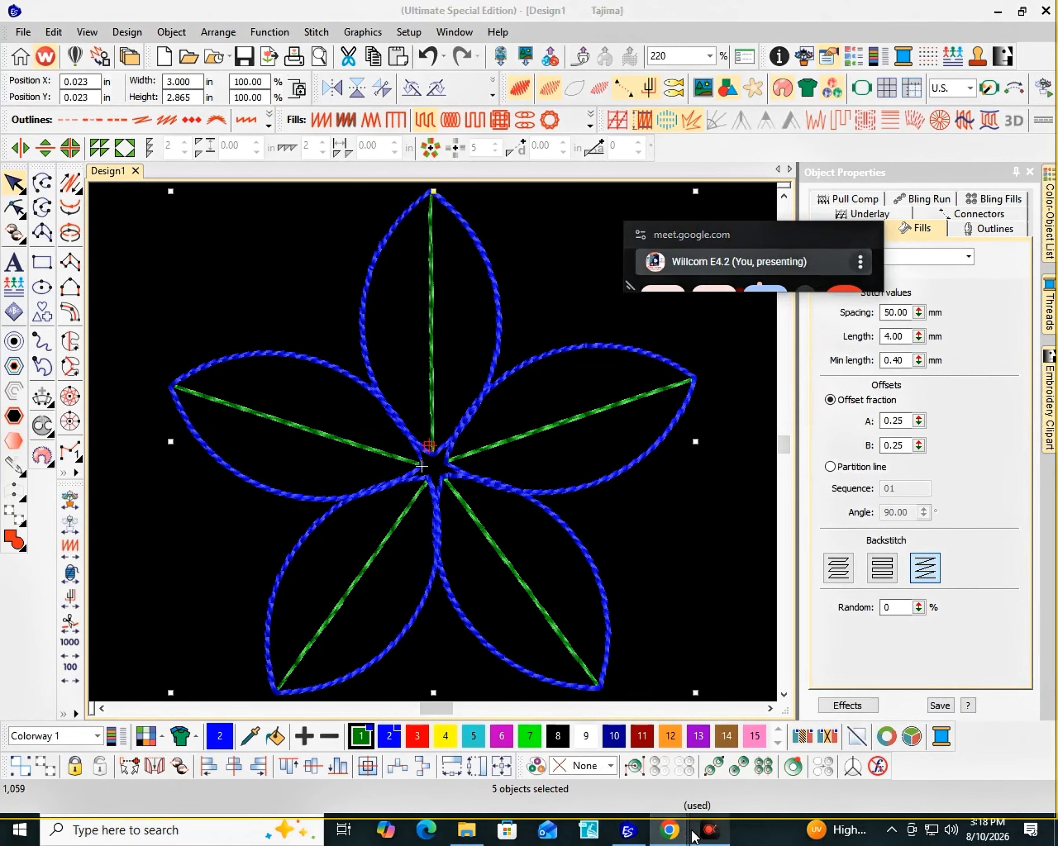